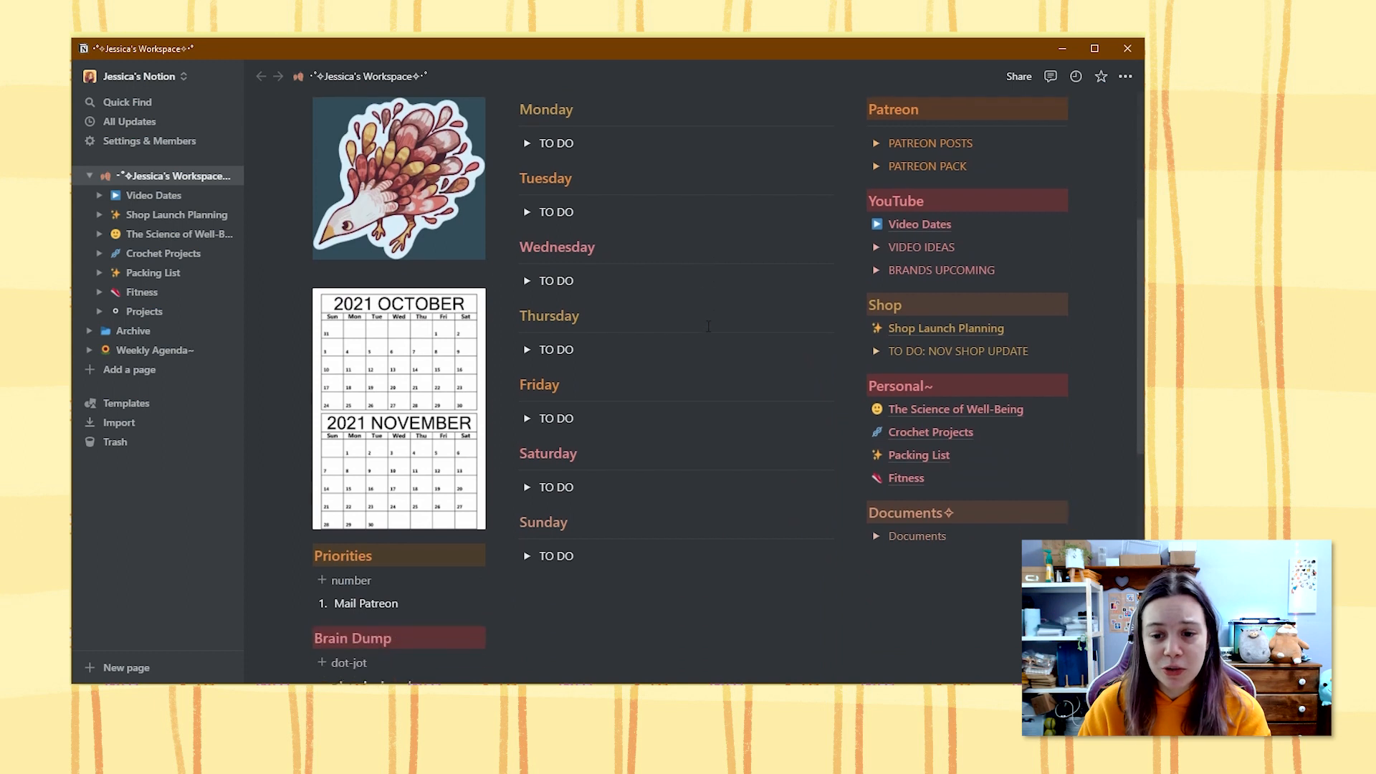
pyautogui.scroll(3, 725, 324)
pyautogui.scroll(2, 725, 324)
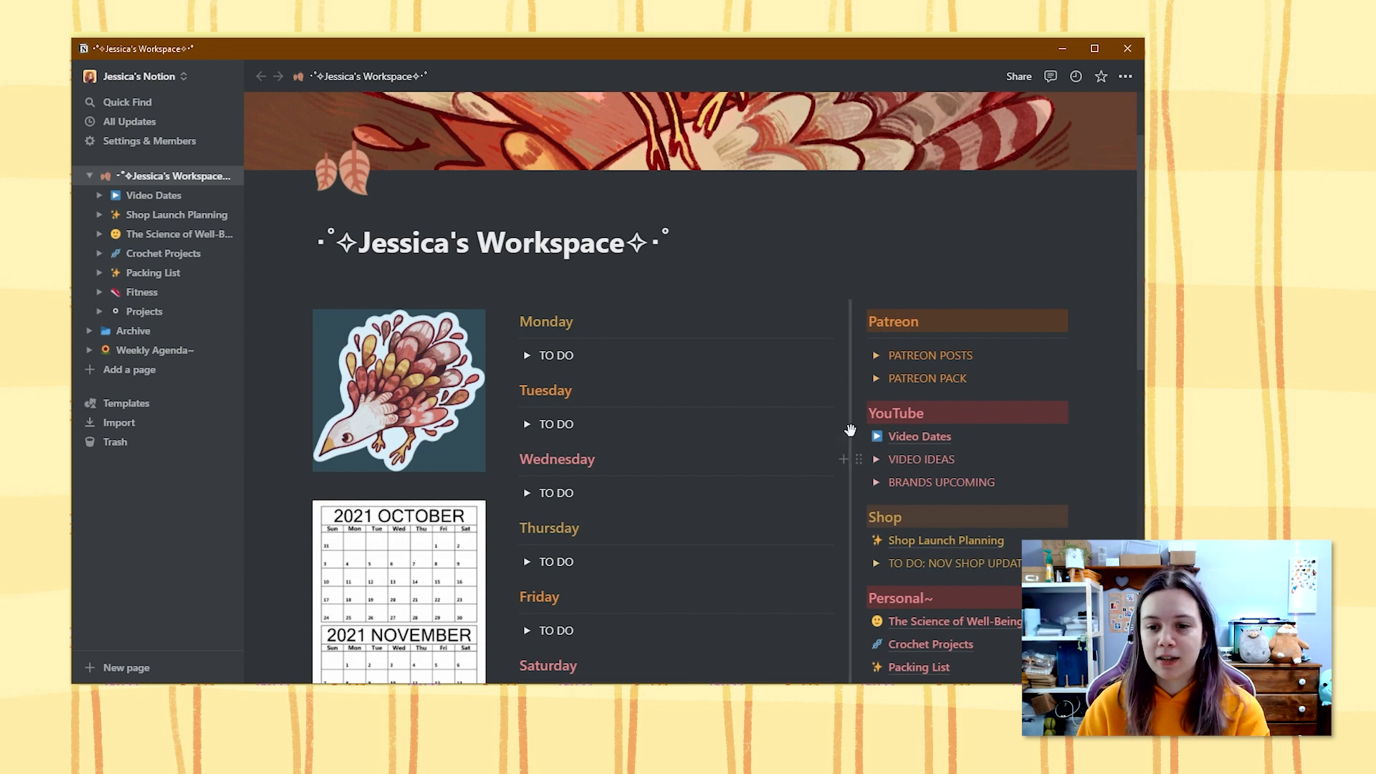
pyautogui.scroll(-1, 599, 208)
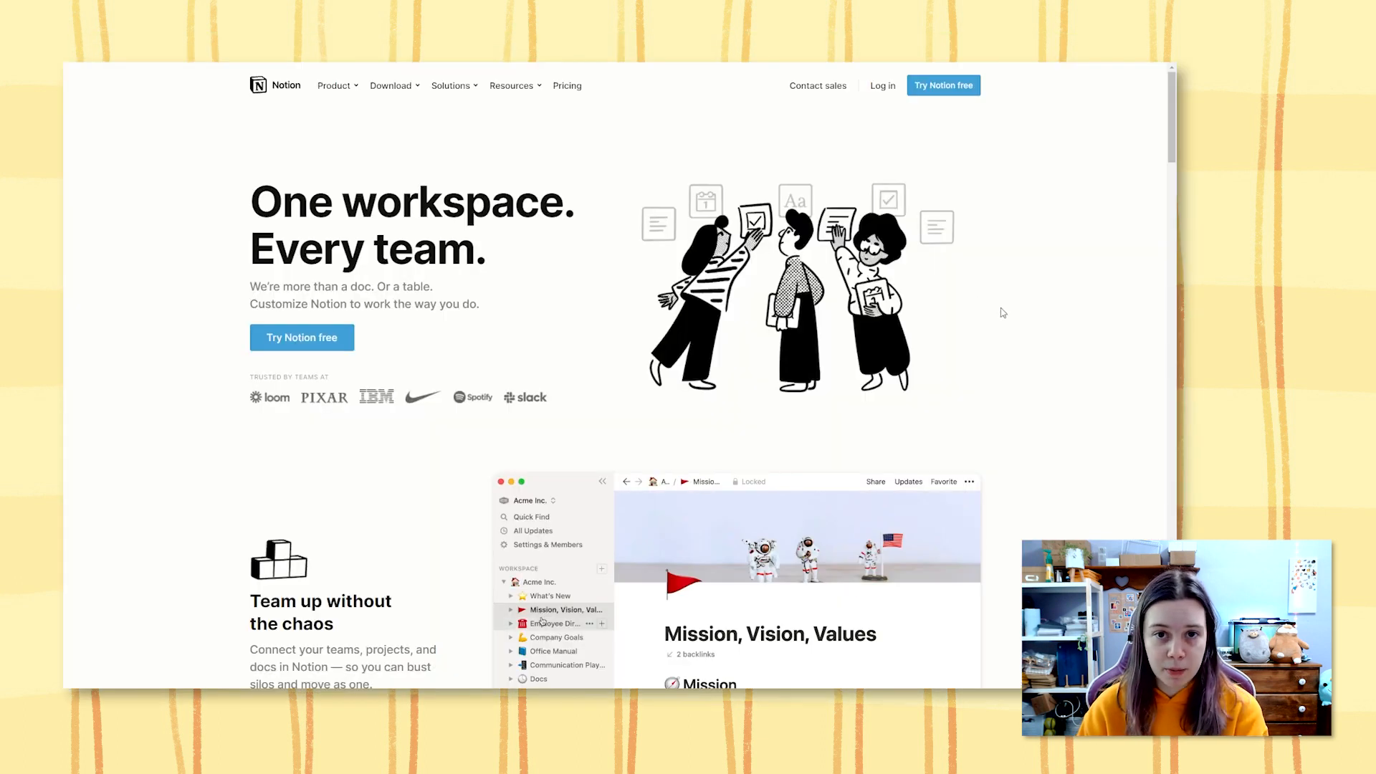
# - Look through the Notion homepage, from the team features and example workspaces to the templates, customer stories and free trial section
pyautogui.scroll(-1, 1002, 314)
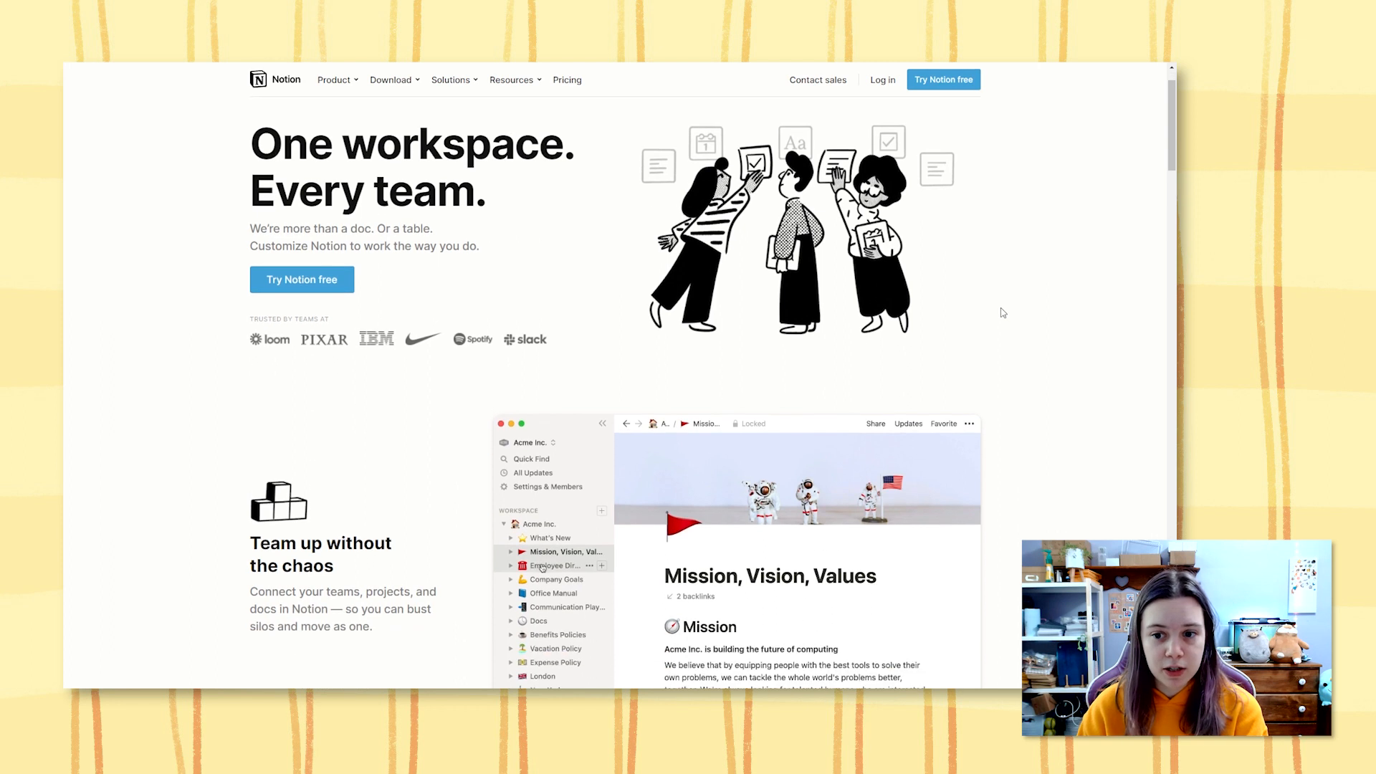
pyautogui.scroll(-3, 1002, 314)
pyautogui.scroll(-1, 1003, 313)
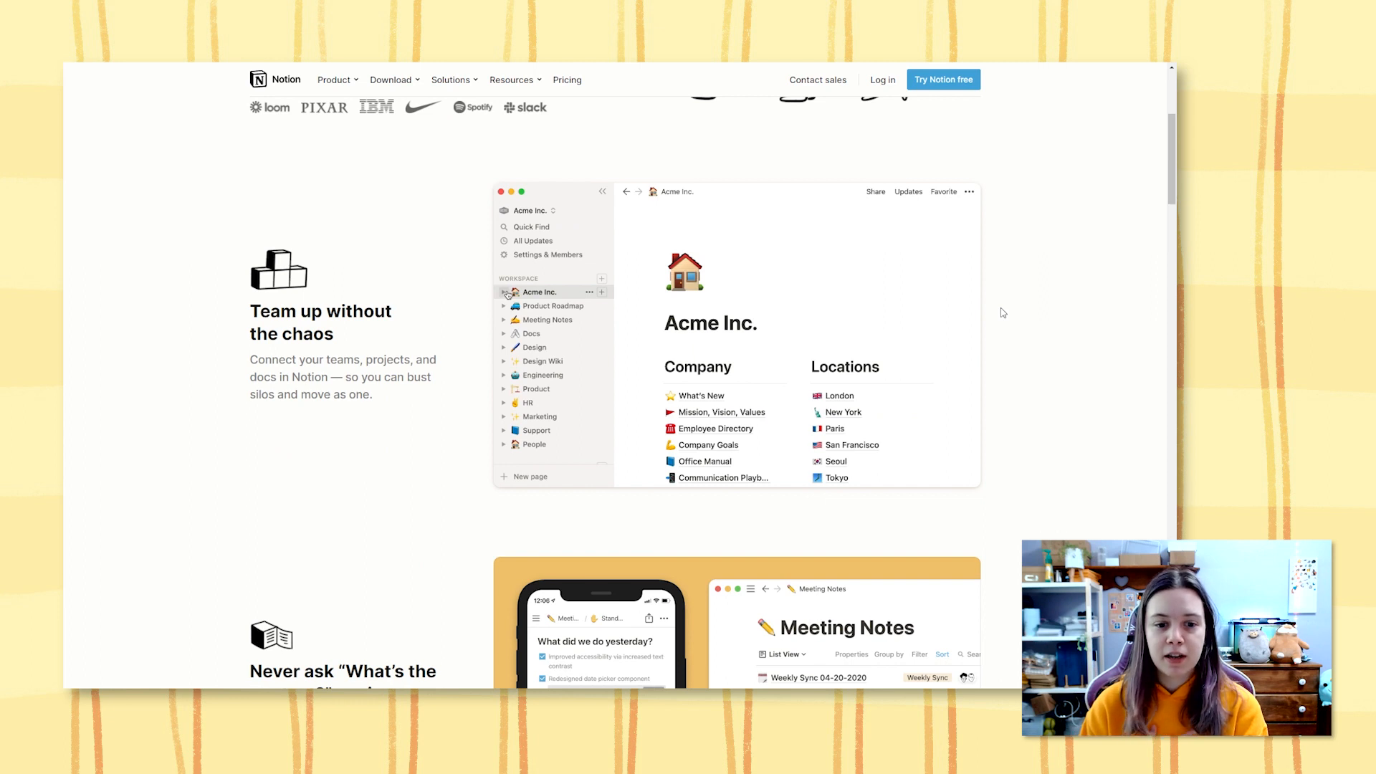
pyautogui.scroll(-6, 1002, 313)
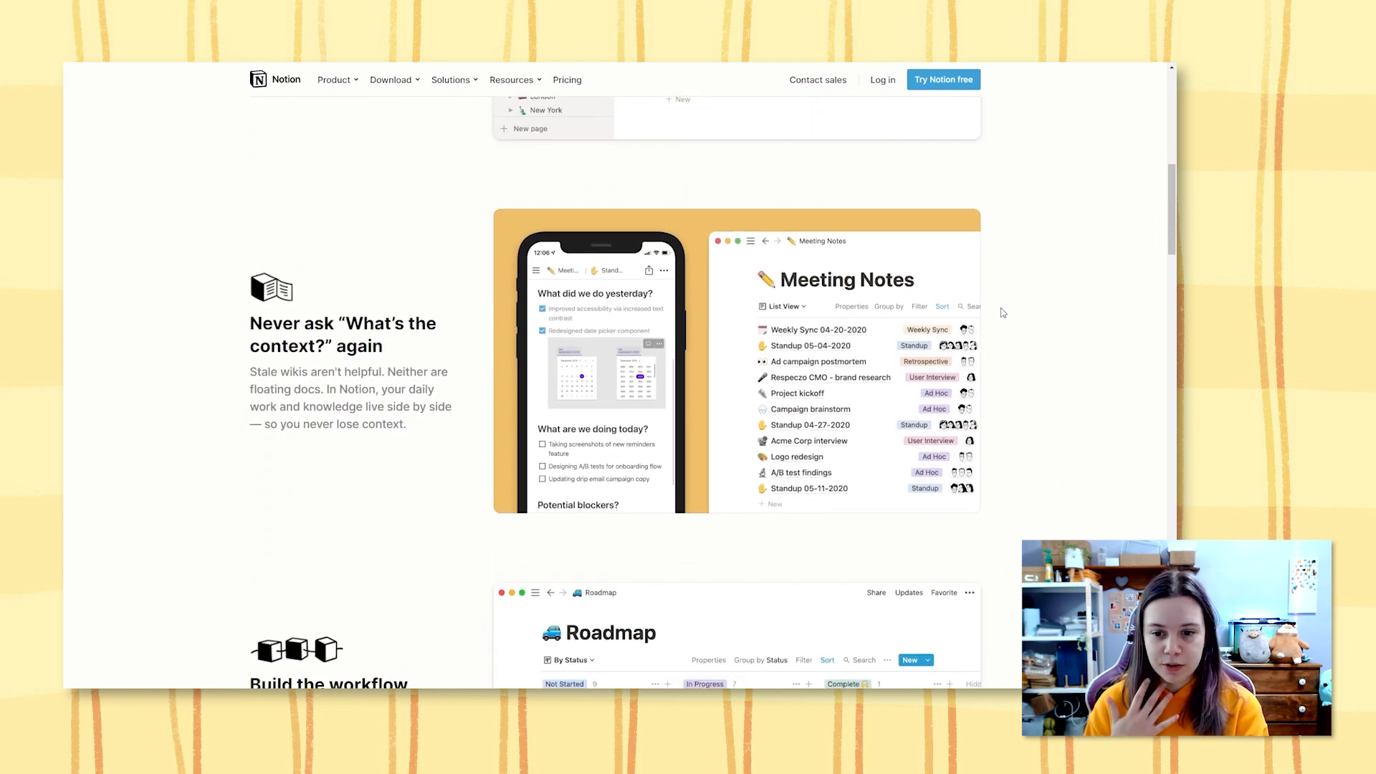
pyautogui.scroll(-6, 1003, 313)
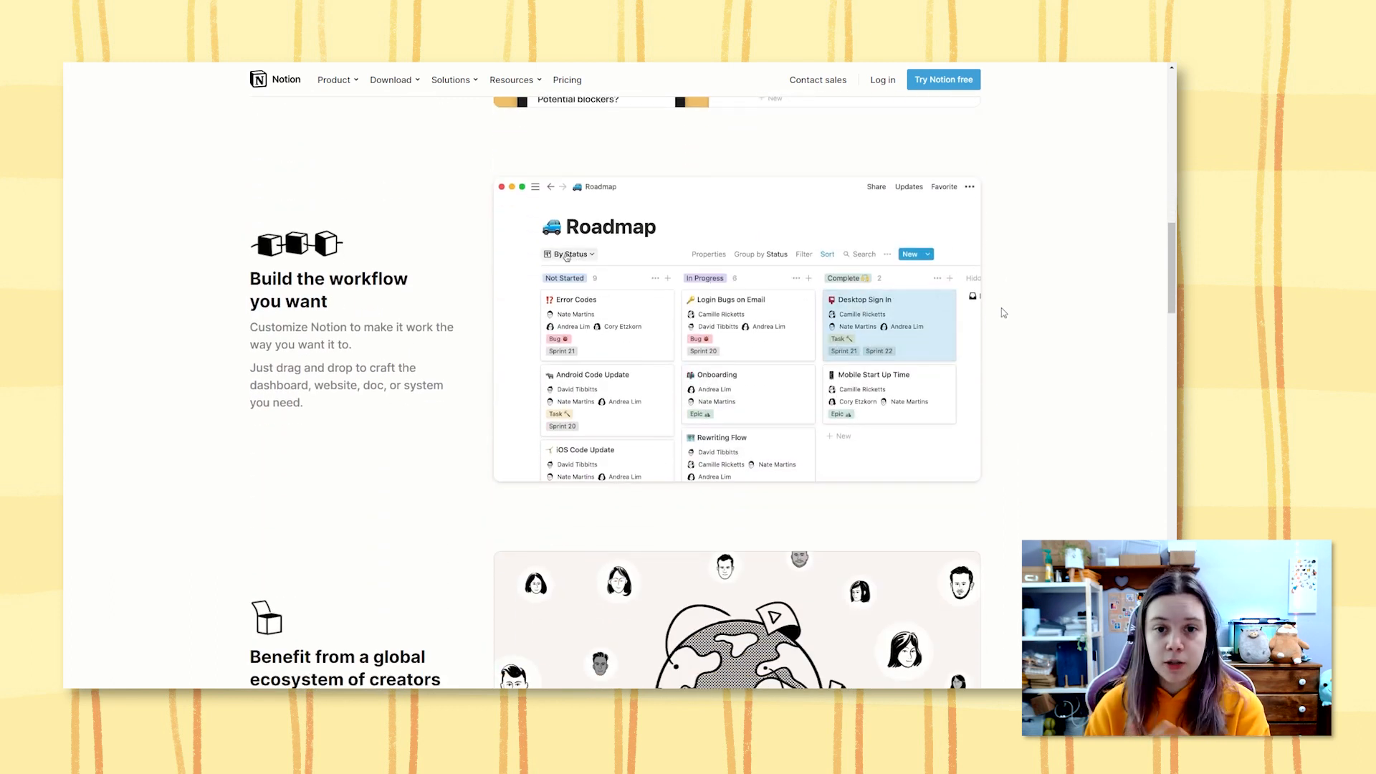
pyautogui.scroll(-4, 1002, 314)
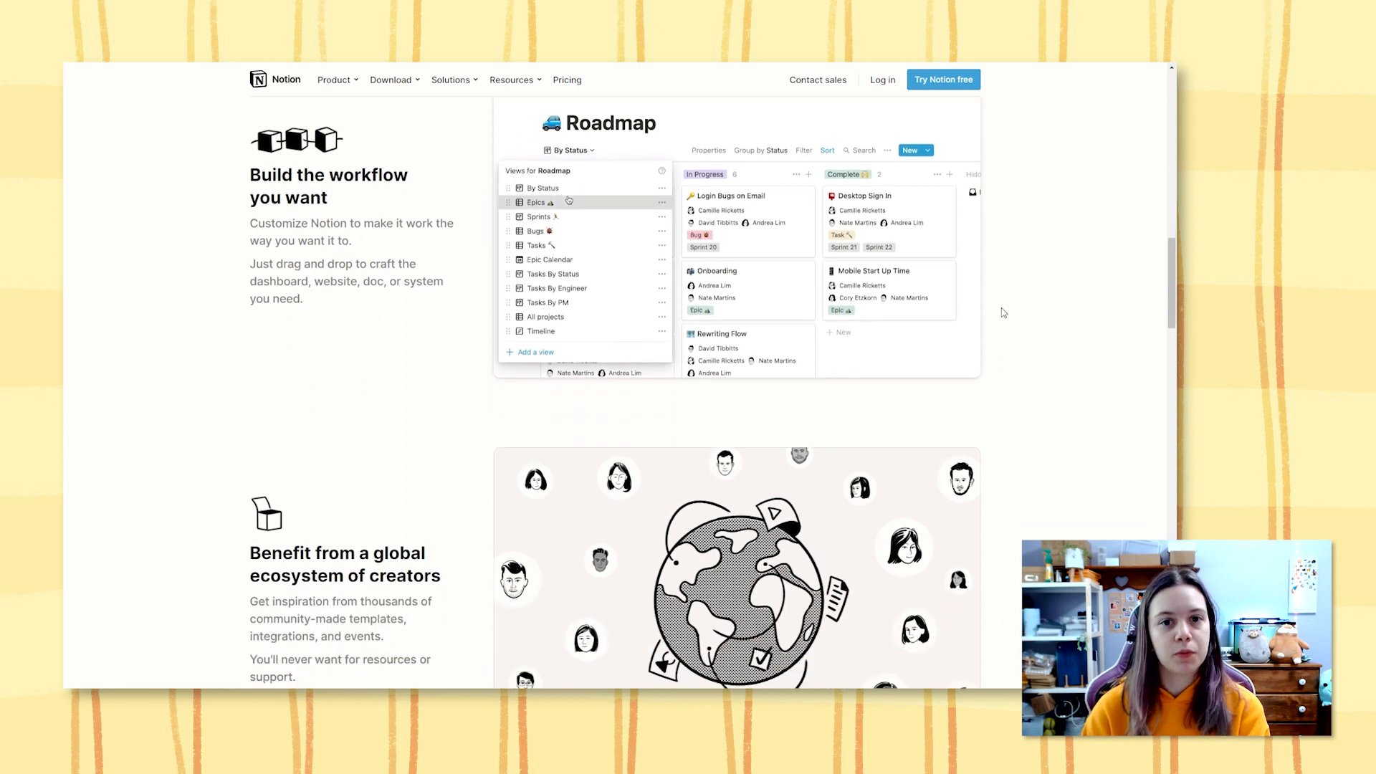
pyautogui.scroll(-5, 1002, 313)
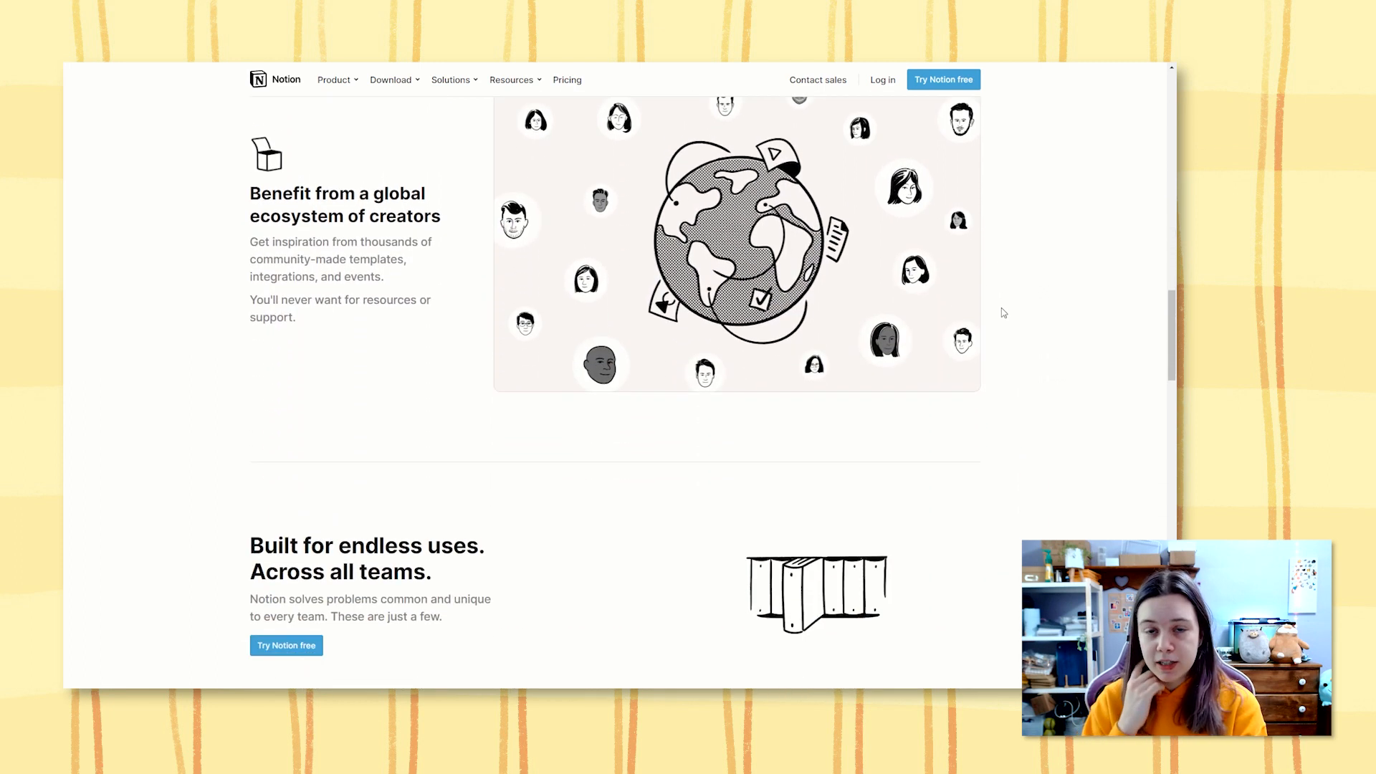
pyautogui.scroll(-5, 1002, 313)
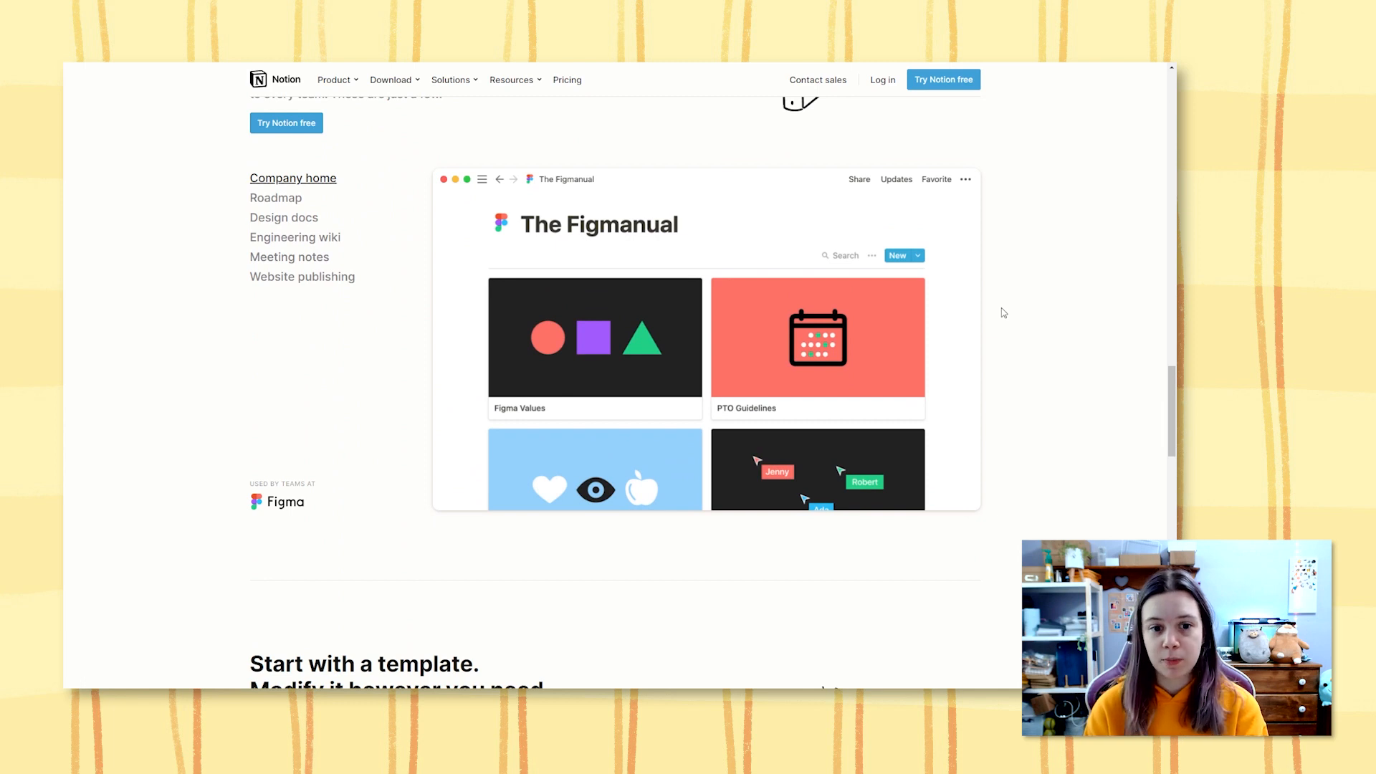
pyautogui.scroll(-4, 1003, 313)
pyautogui.scroll(-4, 1004, 313)
pyautogui.scroll(-3, 1004, 314)
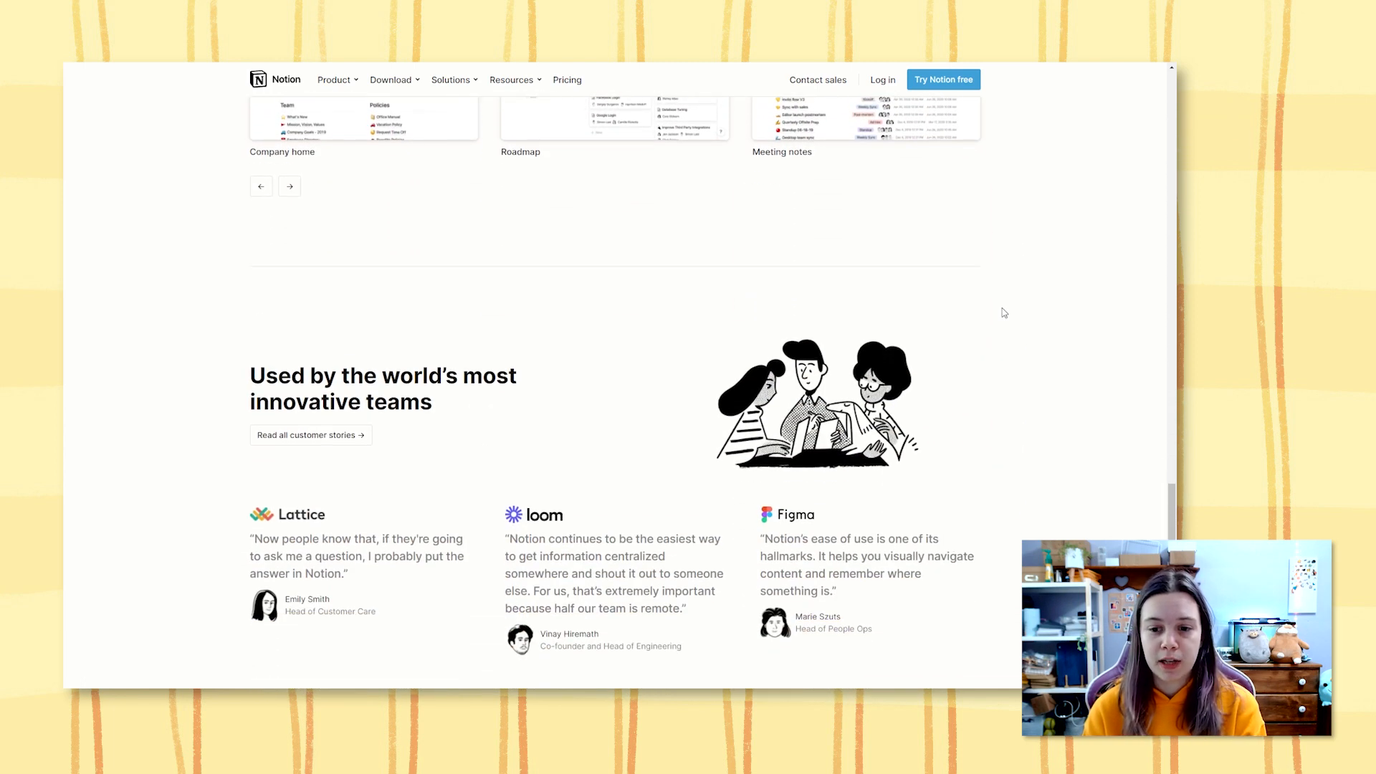
pyautogui.scroll(-5, 1004, 313)
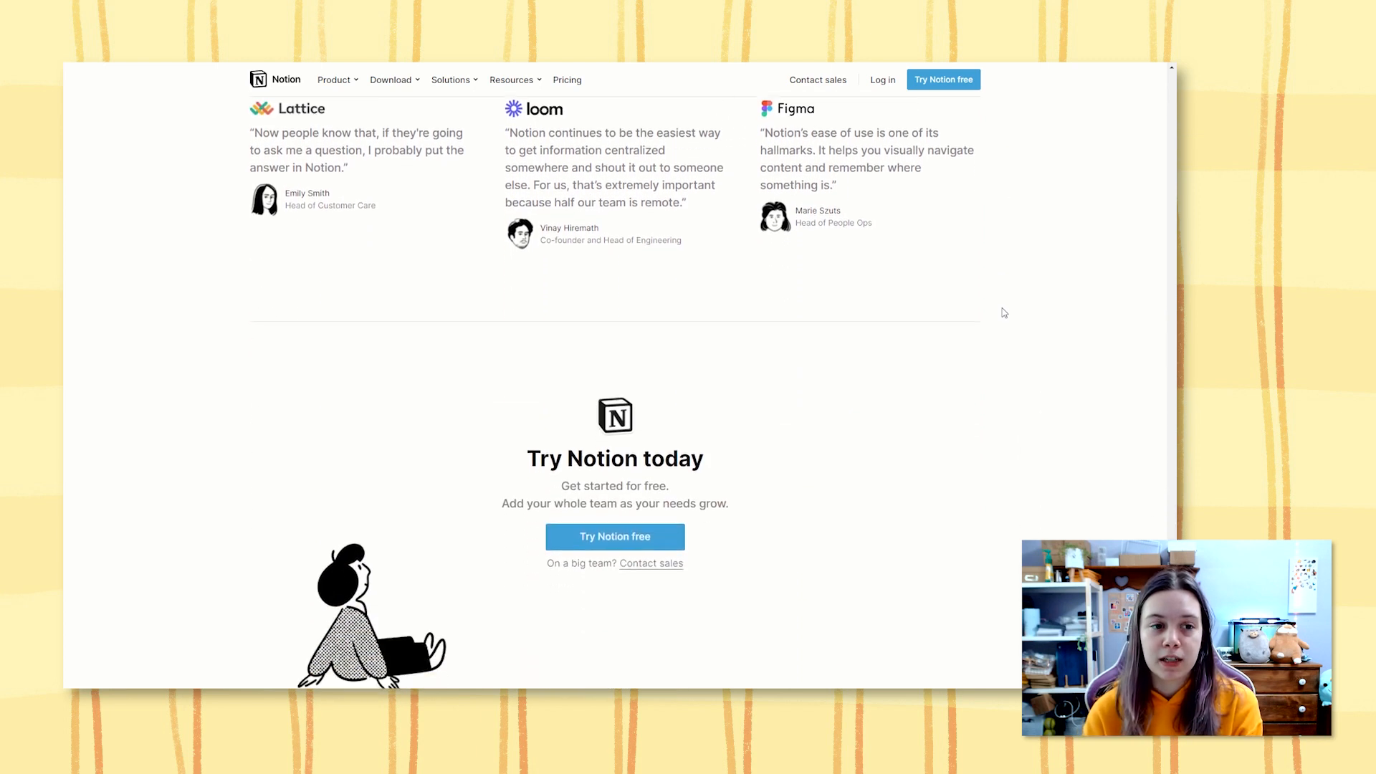
pyautogui.scroll(-2, 1004, 313)
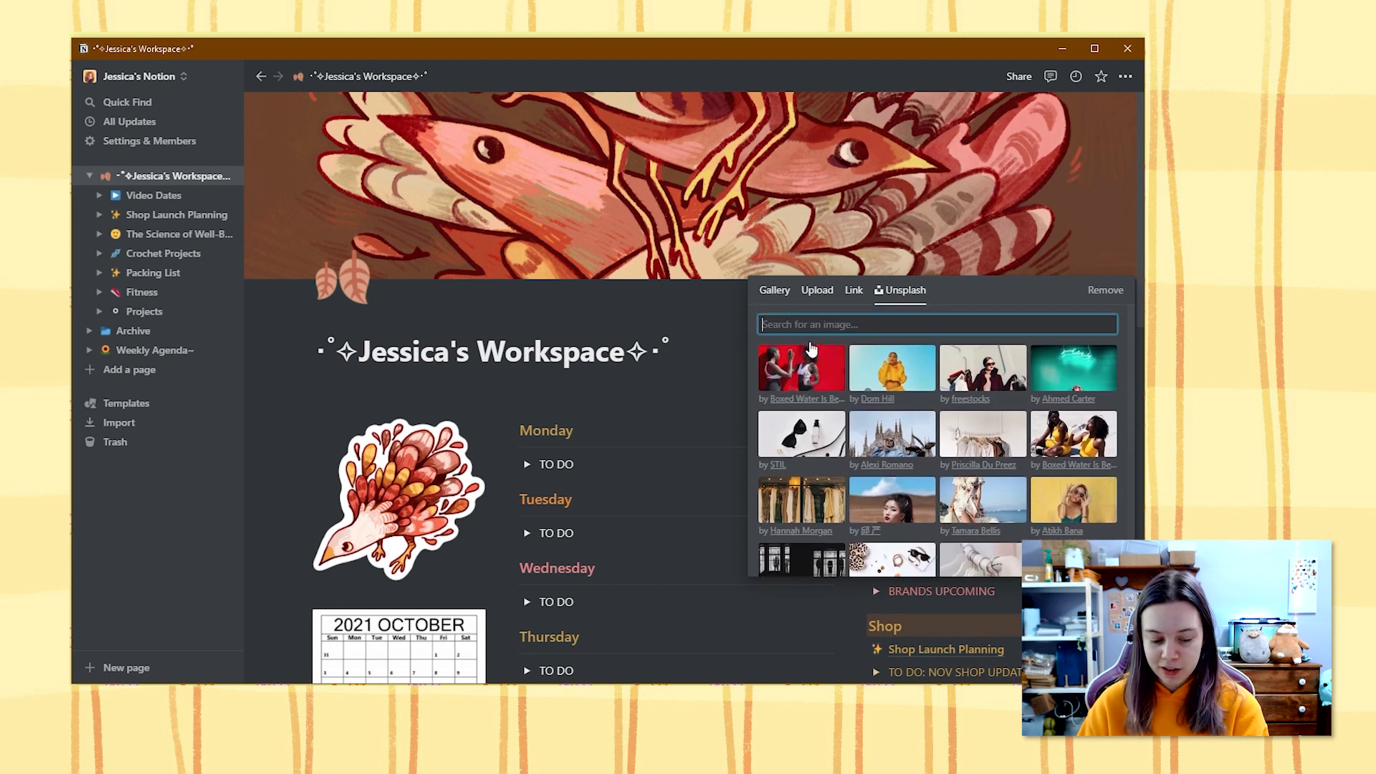
# - Look through the Link, Upload and Gallery sources for the workspace page's cover image
pyautogui.click(854, 291)
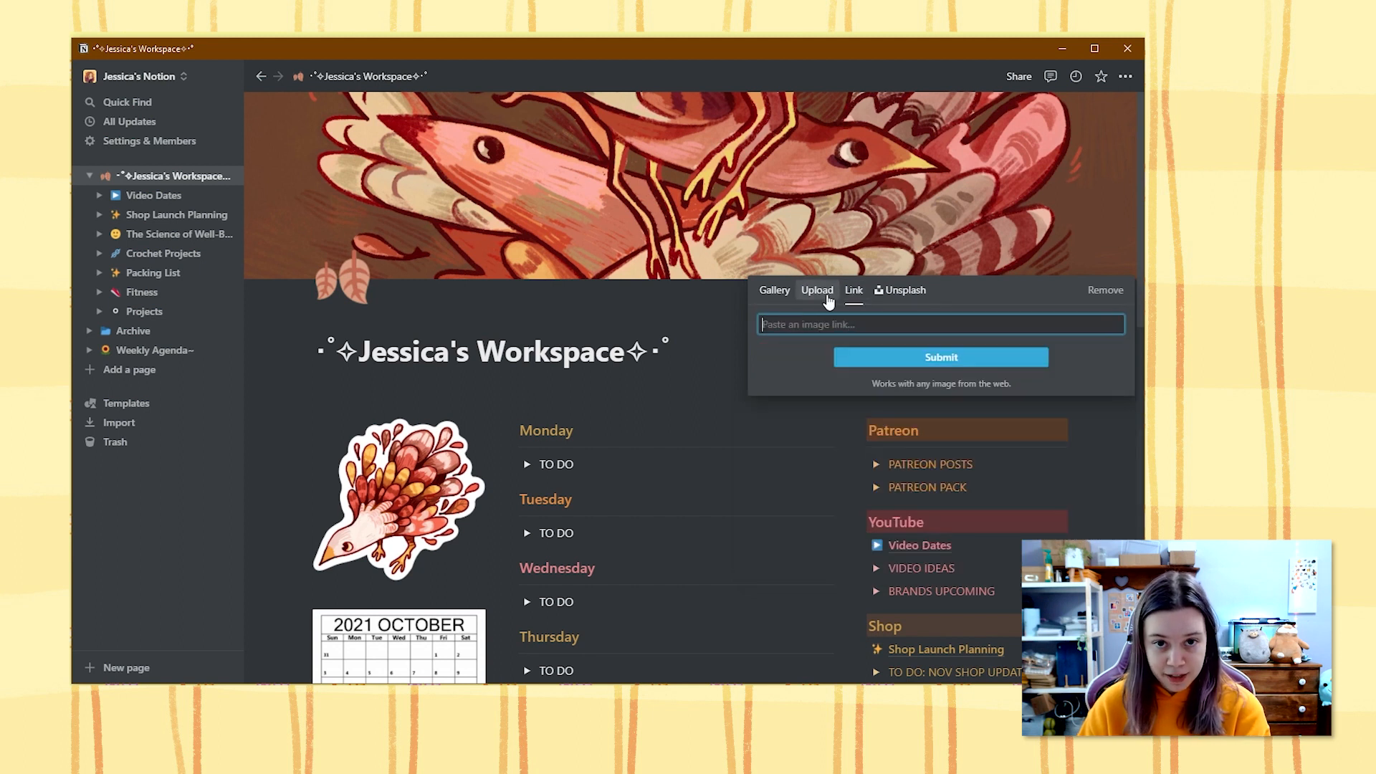
pyautogui.click(818, 291)
pyautogui.click(773, 291)
pyautogui.scroll(-15, 1065, 337)
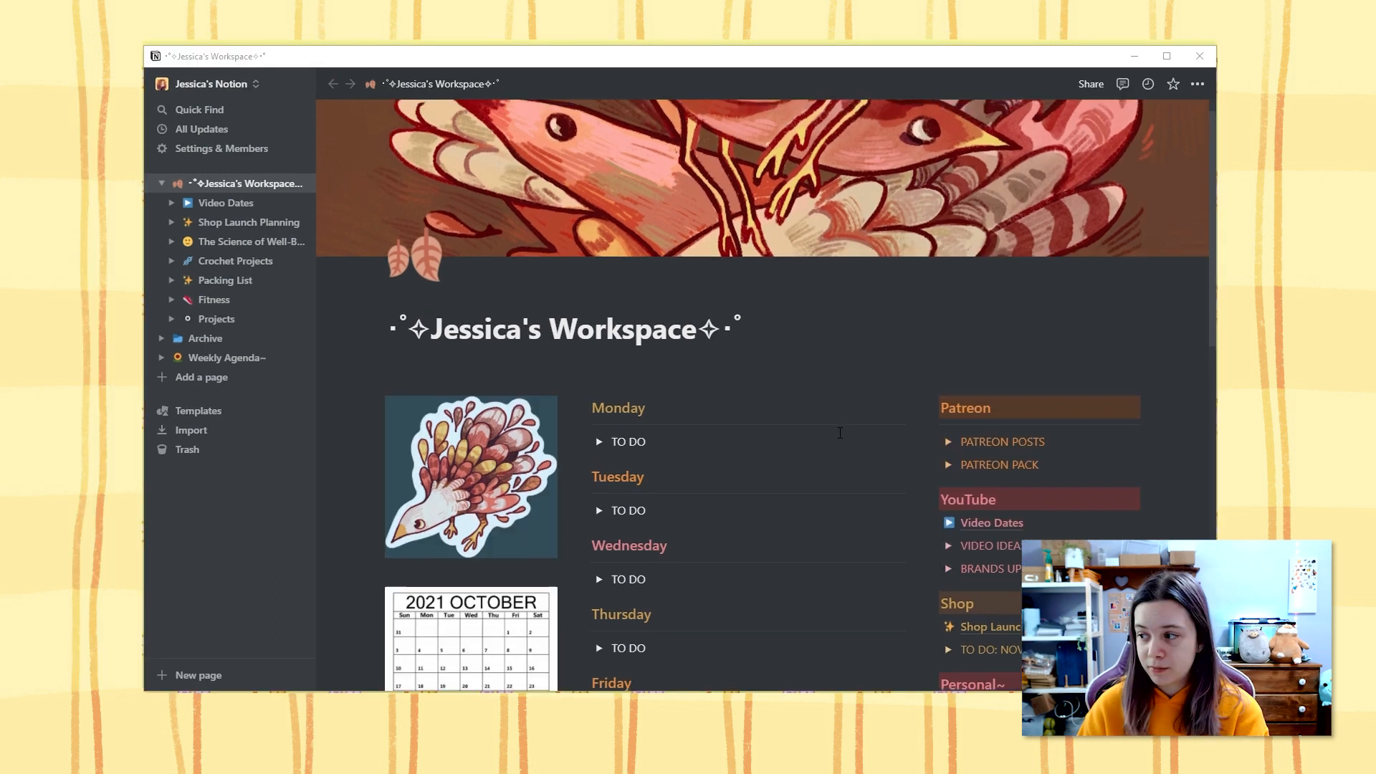
# - Look over the workspace page's weekday to-do lists, calendars and category sections down to Priorities
pyautogui.scroll(-5, 812, 430)
pyautogui.scroll(1, 812, 430)
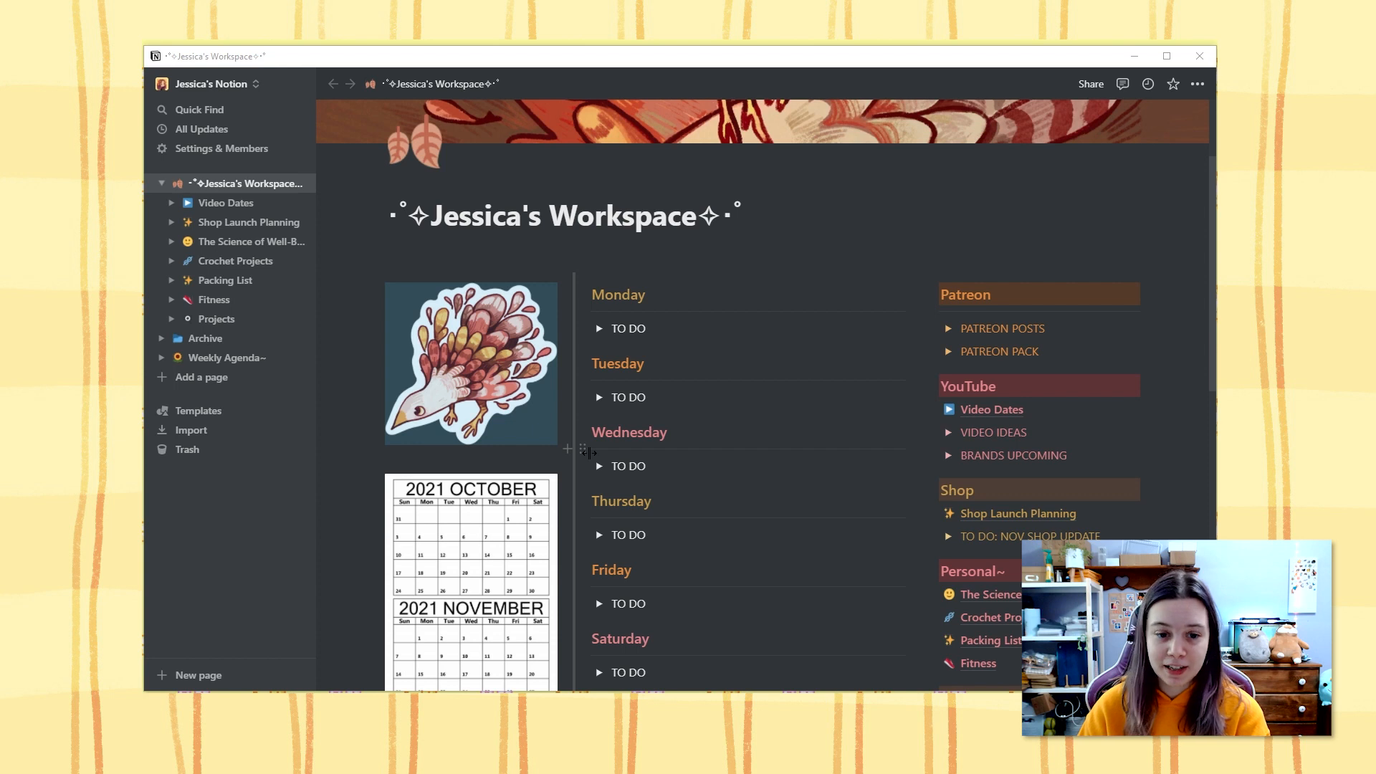
pyautogui.click(763, 244)
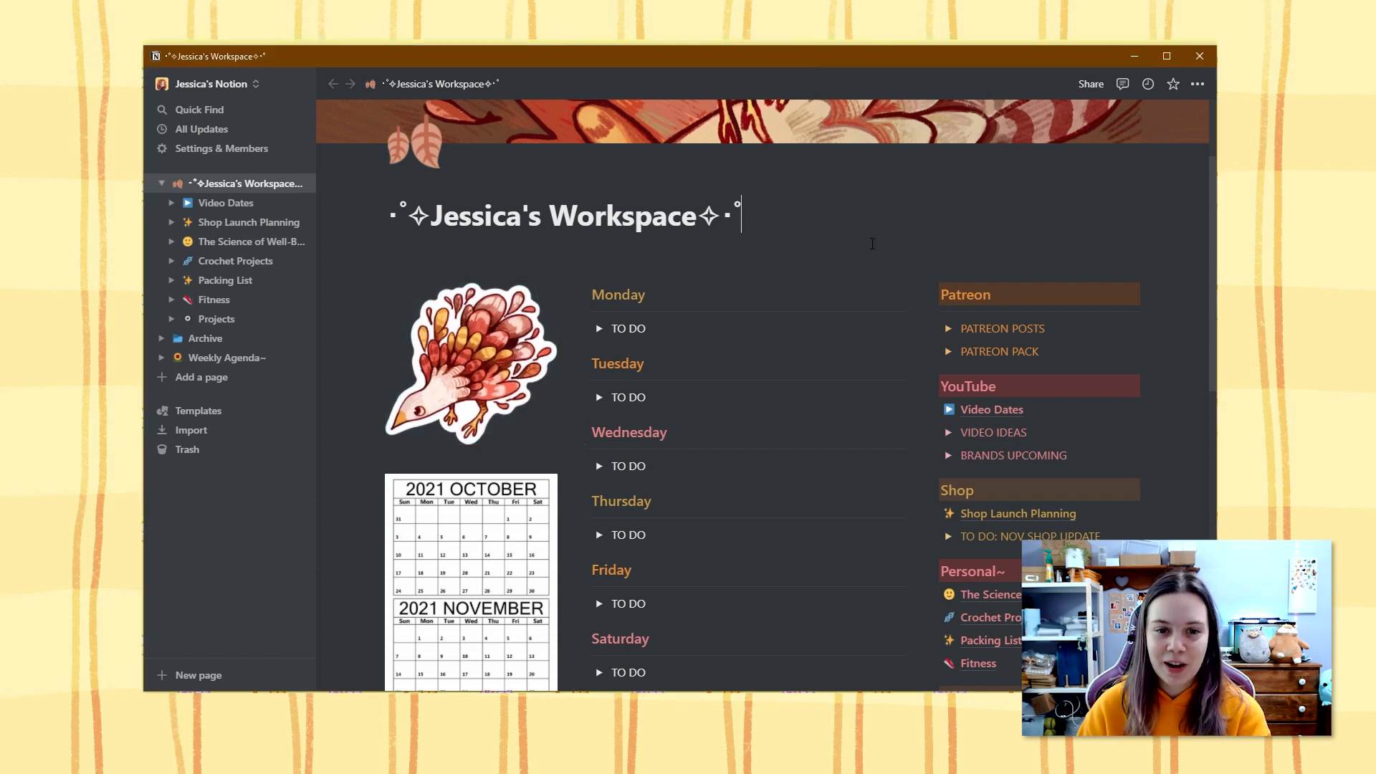
pyautogui.scroll(2, 777, 265)
pyautogui.scroll(-1, 792, 288)
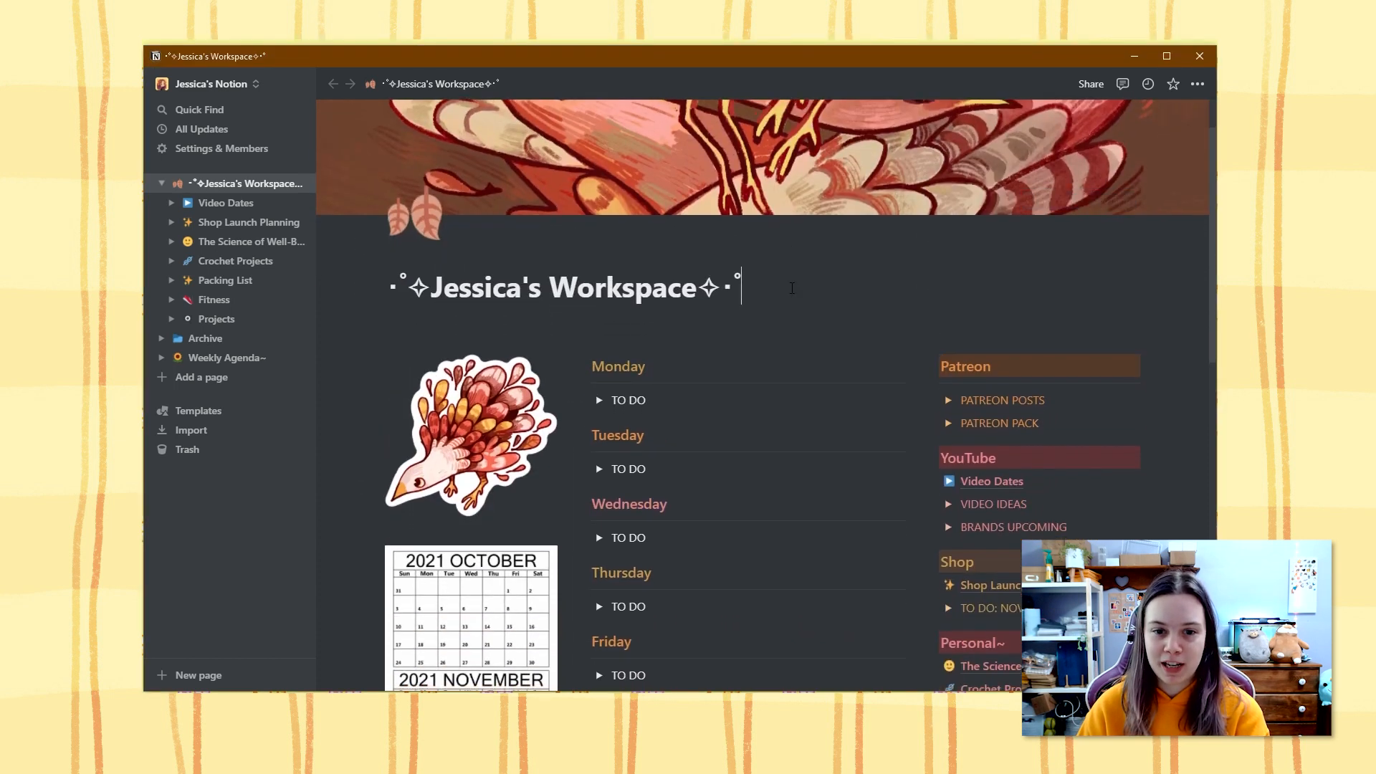
pyautogui.scroll(-1, 892, 354)
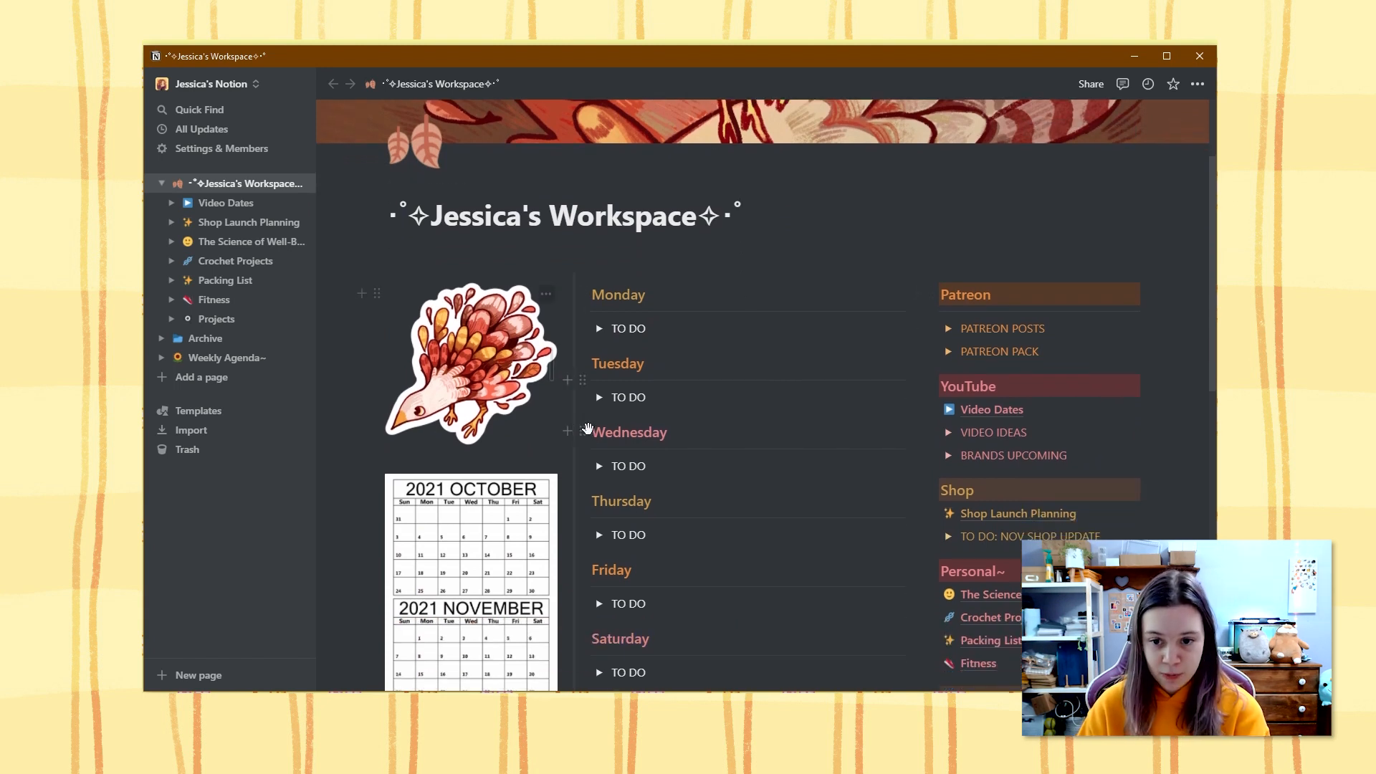
pyautogui.scroll(-1, 953, 441)
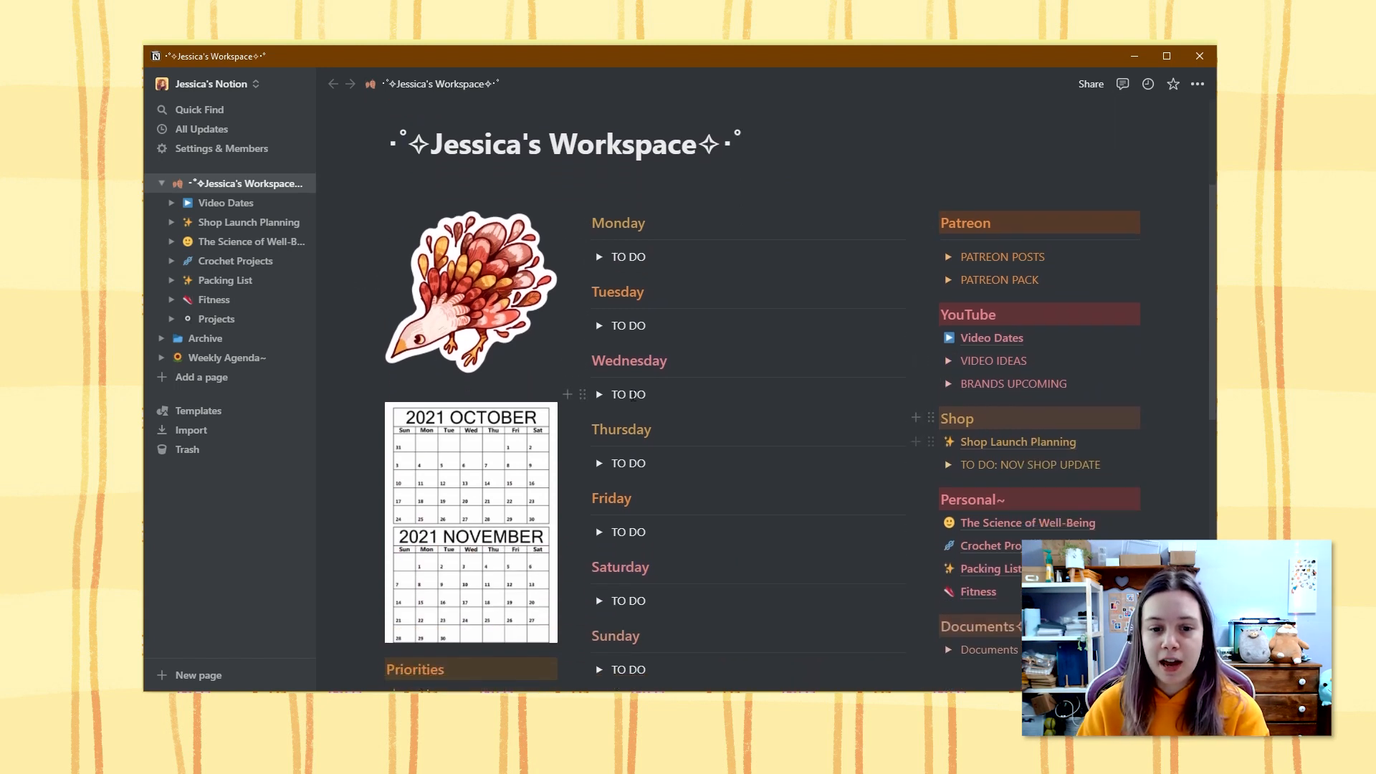
pyautogui.scroll(-1, 893, 430)
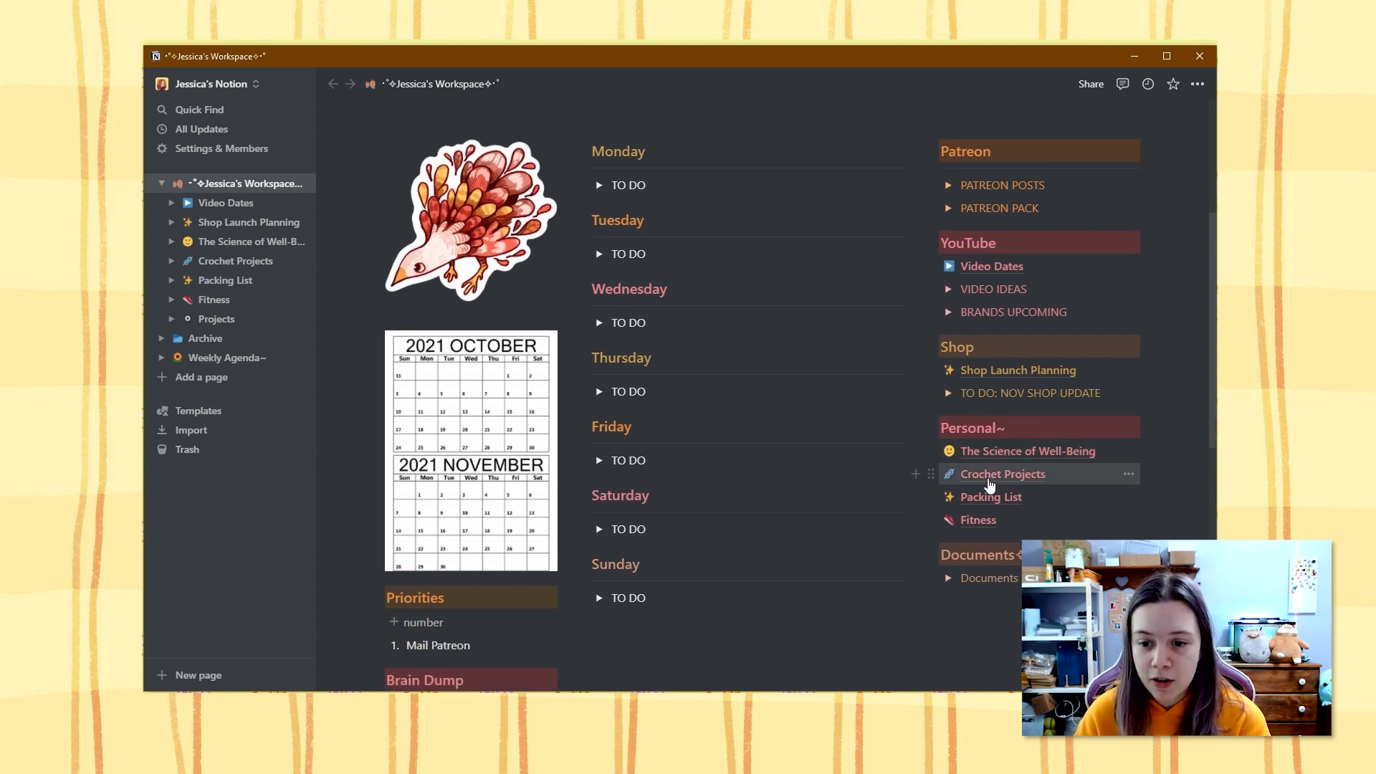
# - Open the Crochet Projects page from the Personal section and look through its embedded videos
pyautogui.click(990, 489)
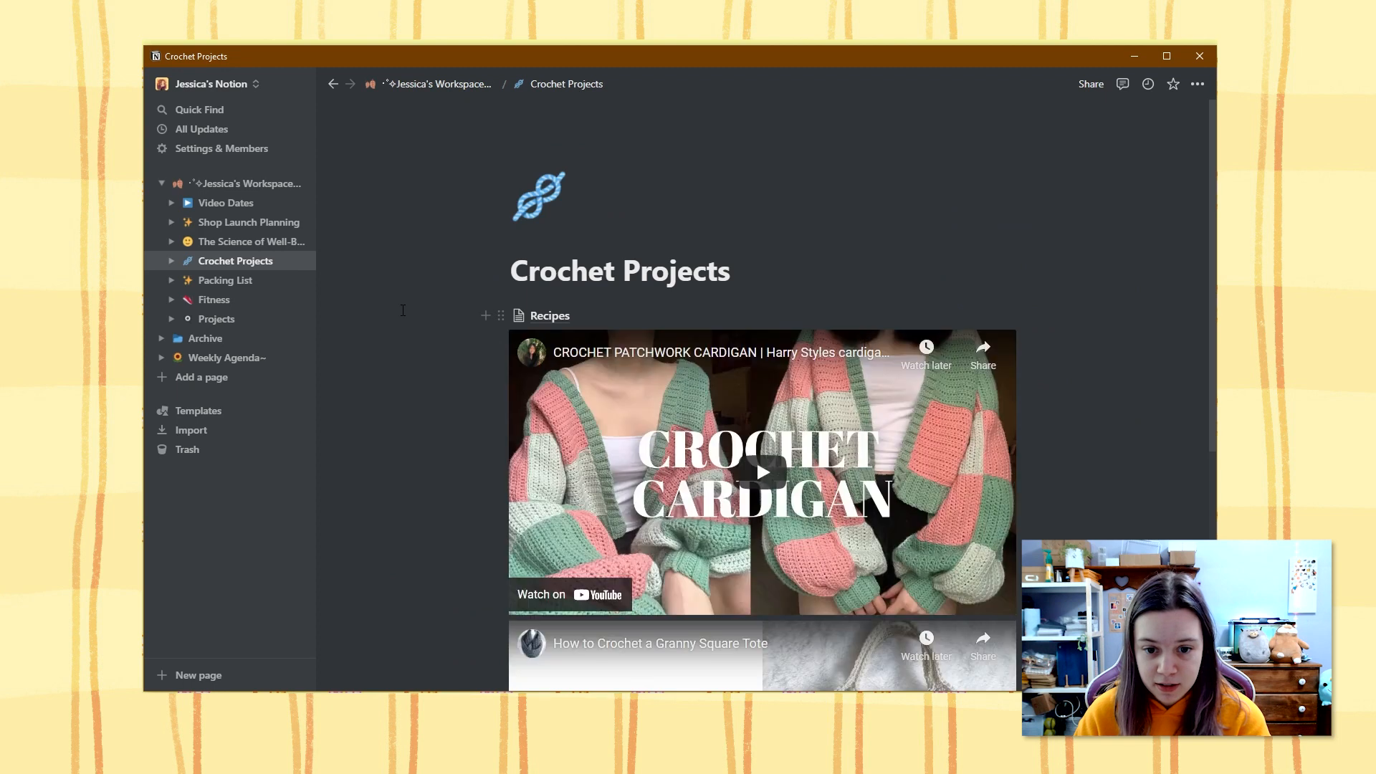
pyautogui.scroll(-5, 885, 496)
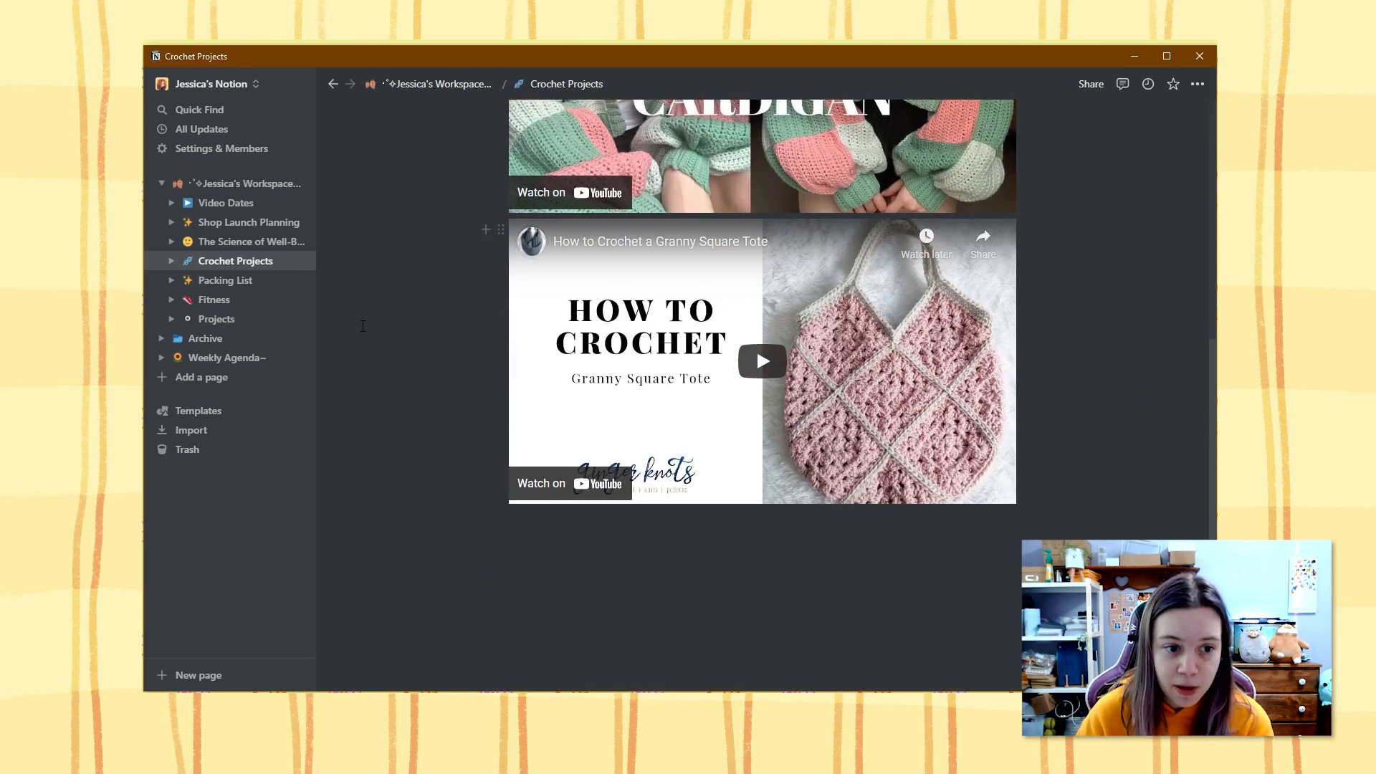
pyautogui.scroll(3, 1006, 362)
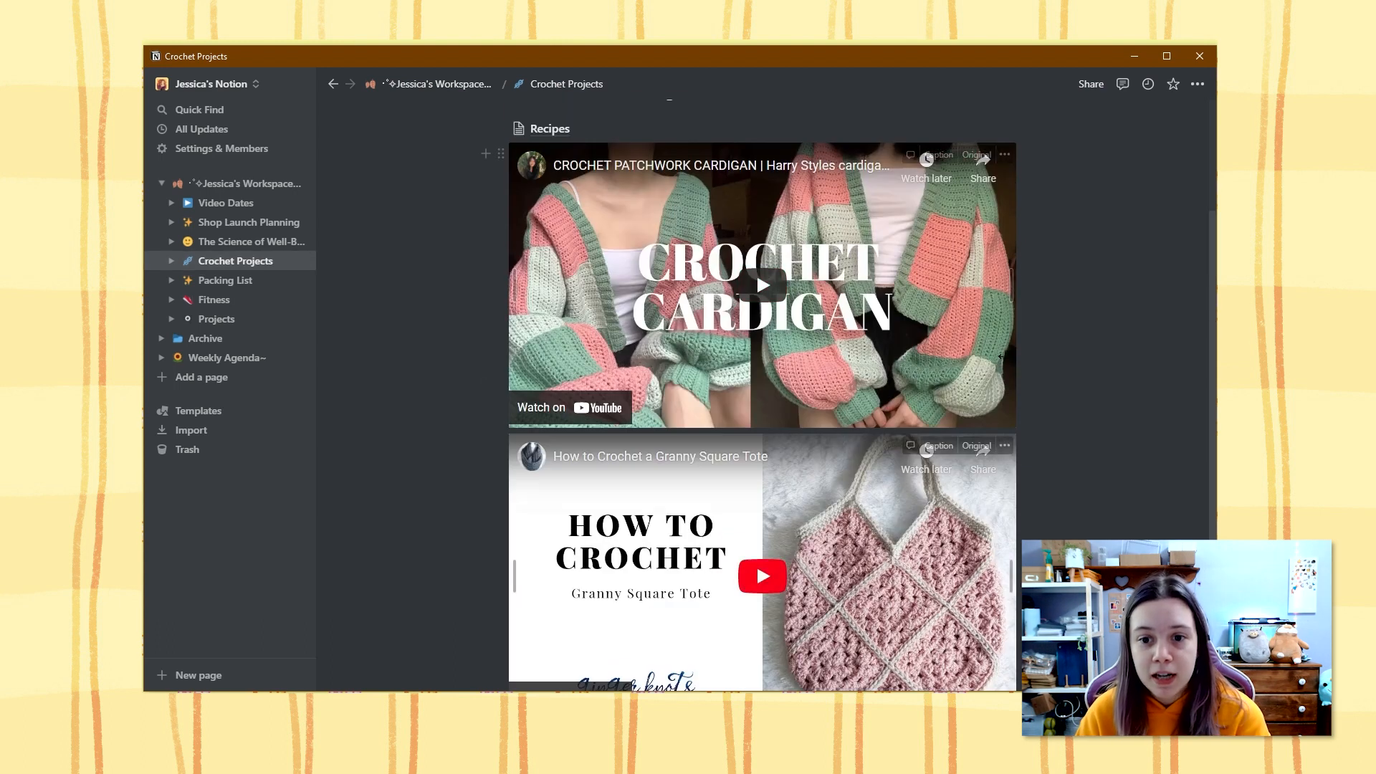
pyautogui.scroll(2, 1005, 362)
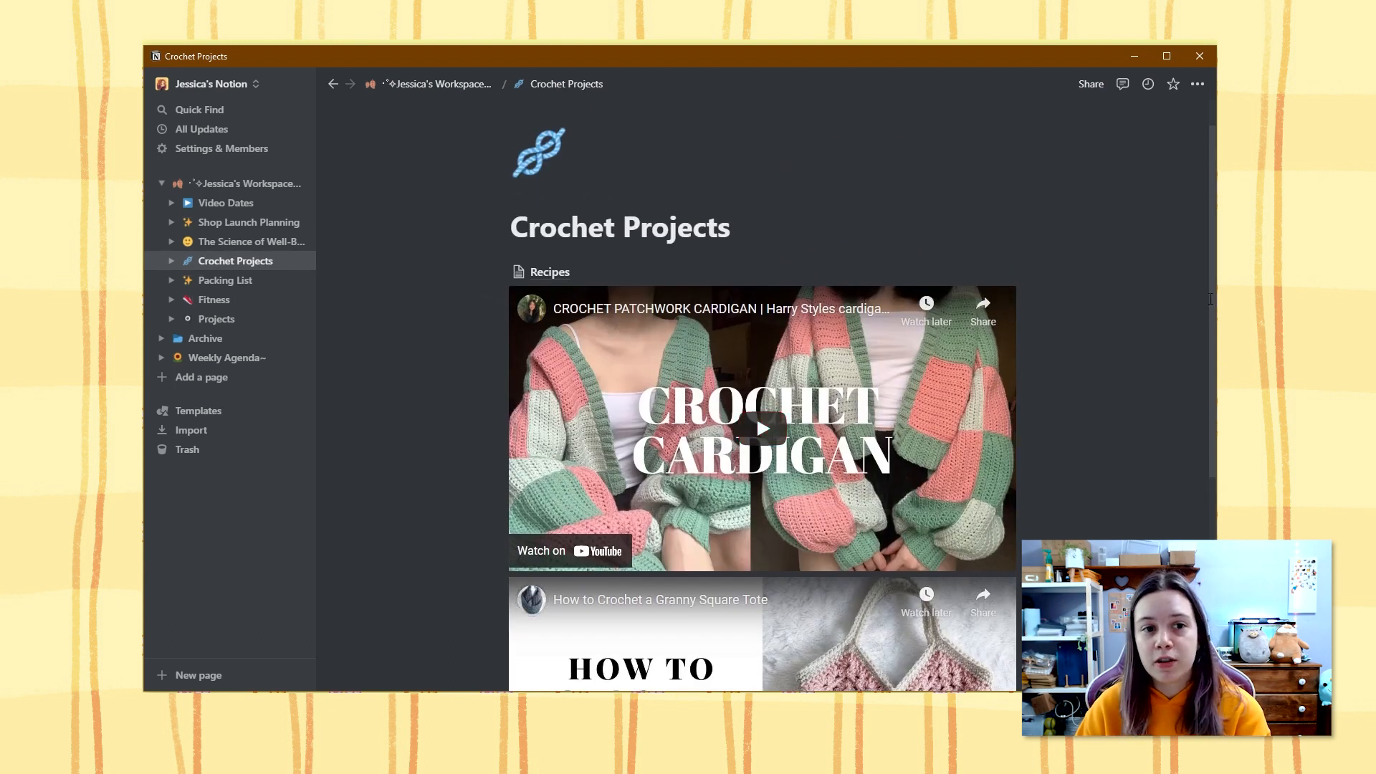
# - Return to the main workspace page and examine its cover, icon, title and three-column layout
pyautogui.click(398, 85)
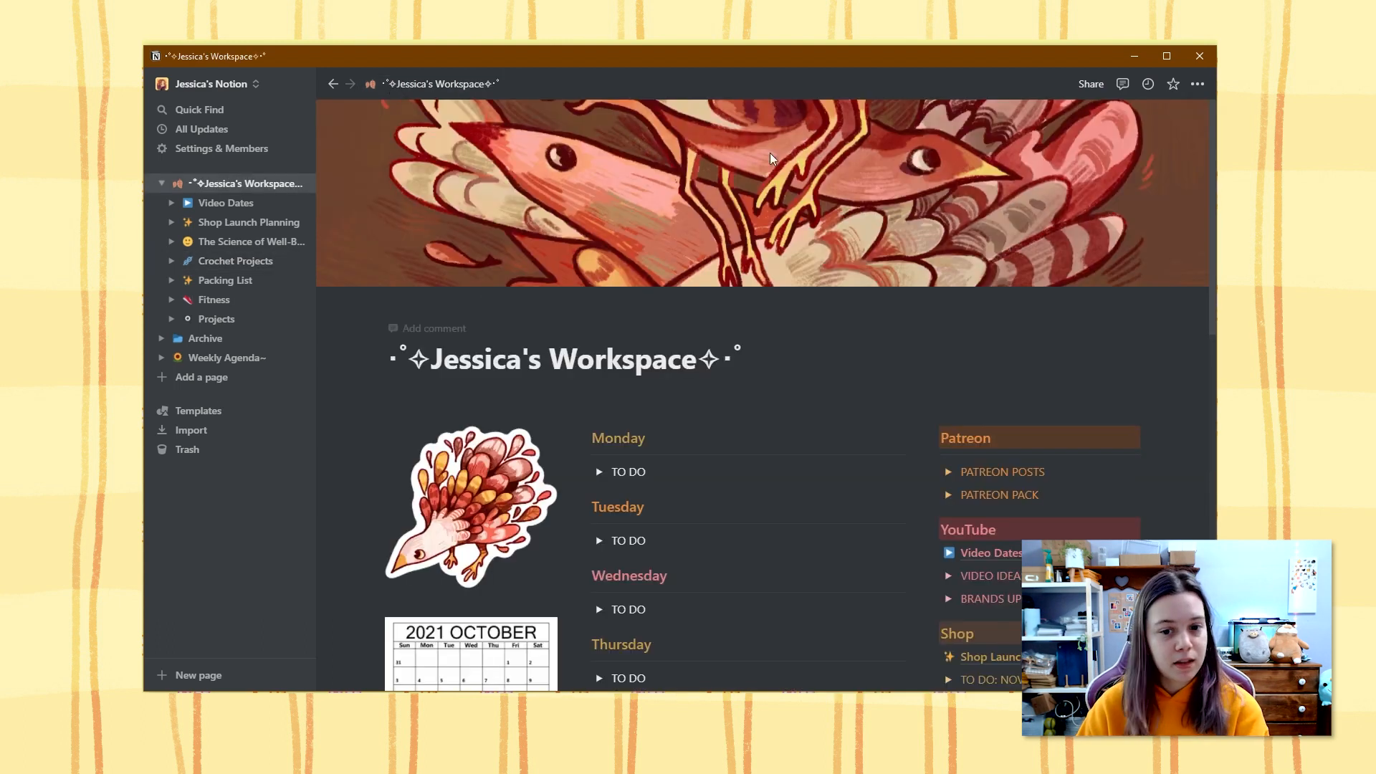
pyautogui.scroll(-1, 601, 134)
pyautogui.scroll(1, 998, 143)
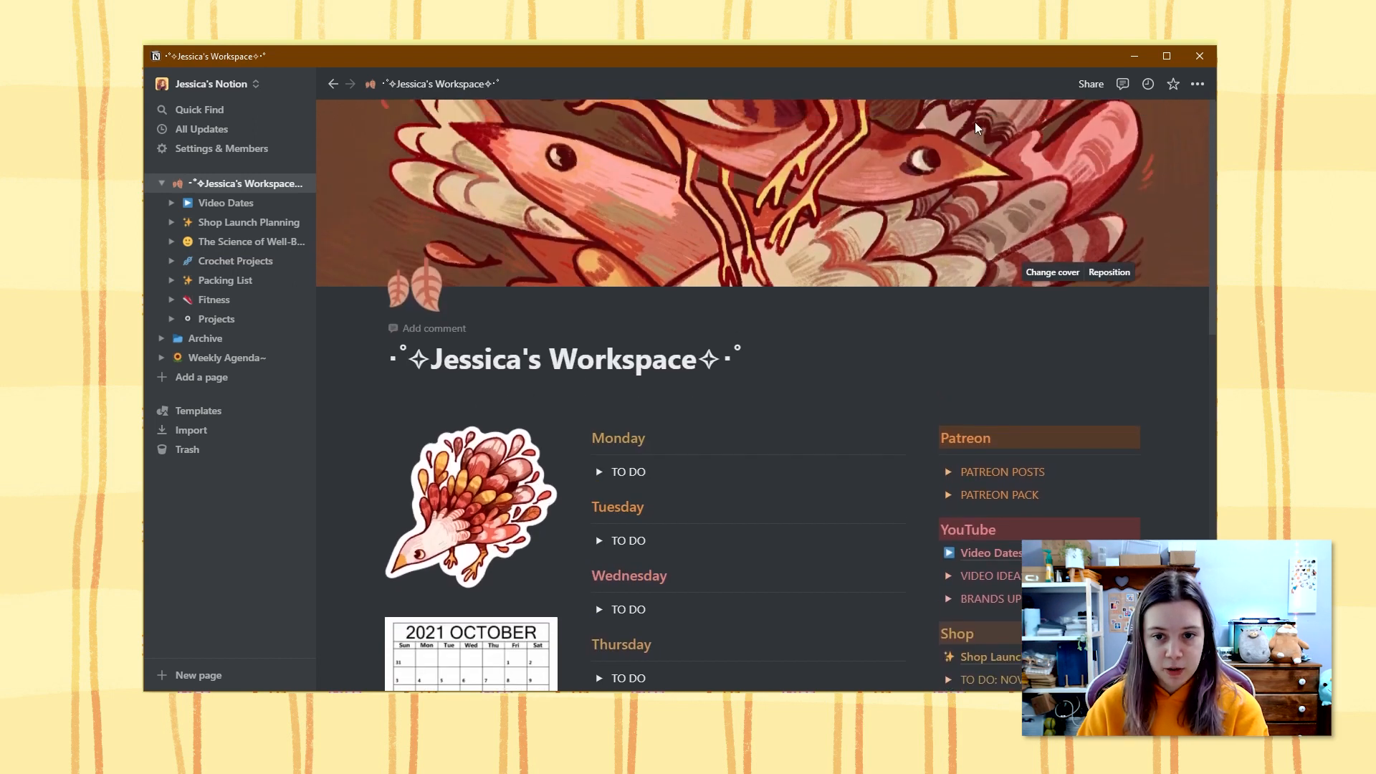
pyautogui.scroll(-3, 860, 289)
pyautogui.scroll(-1, 860, 289)
pyautogui.scroll(4, 860, 294)
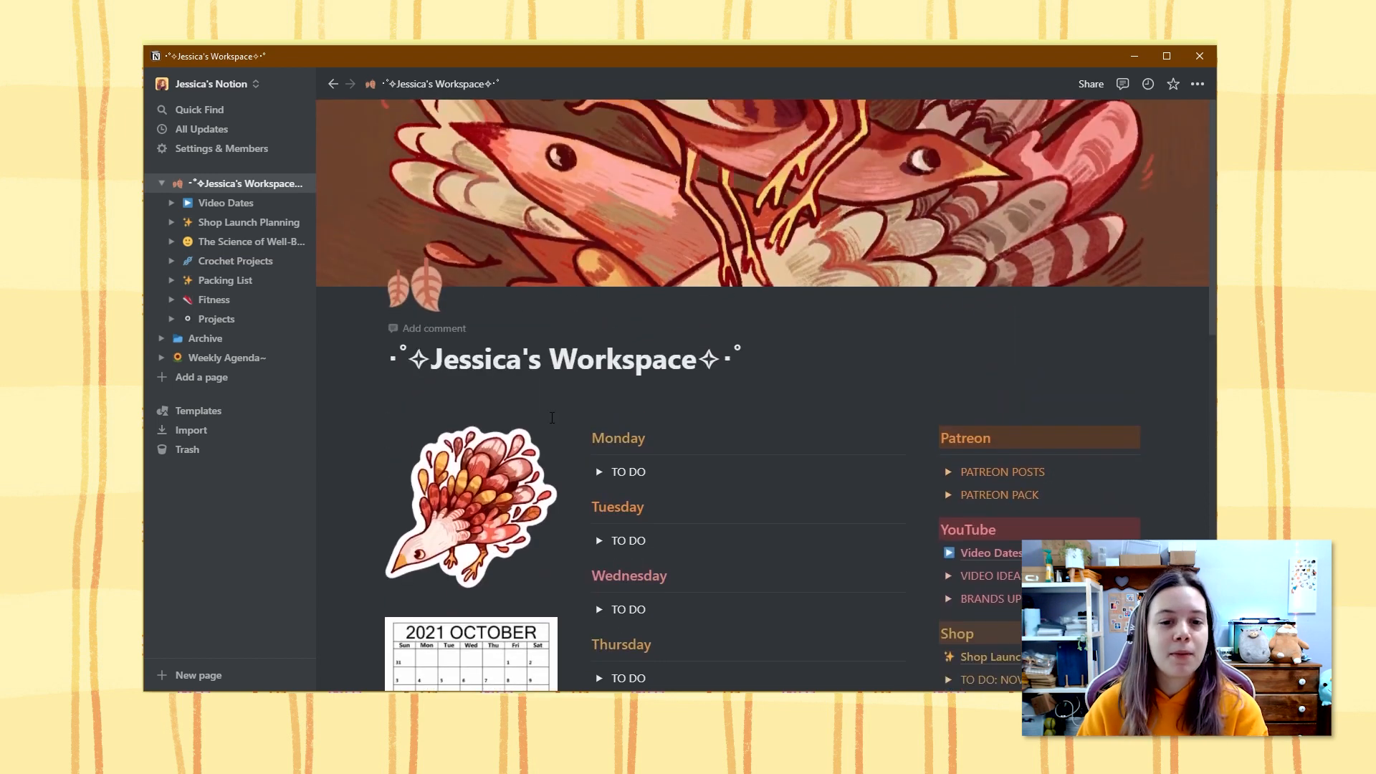
pyautogui.scroll(-2, 866, 325)
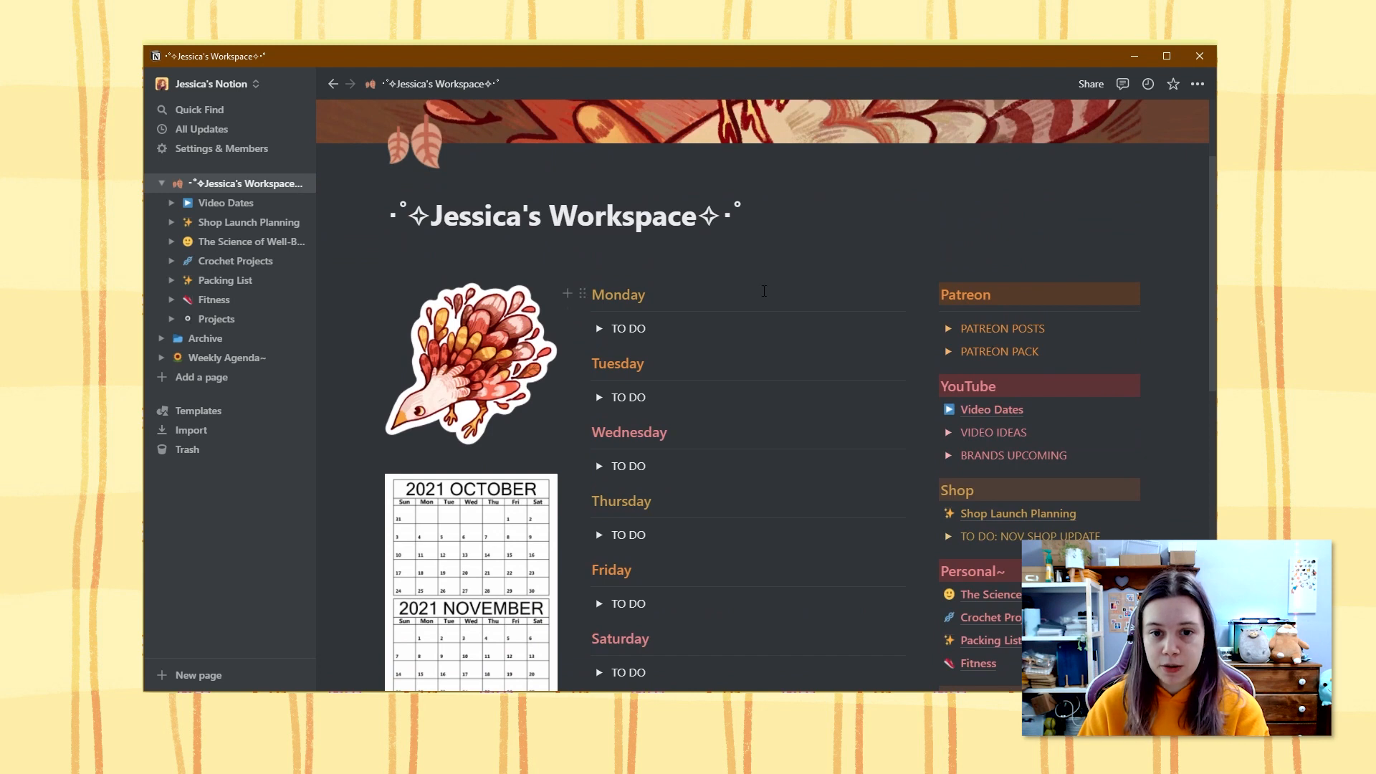
pyautogui.scroll(1, 764, 290)
pyautogui.scroll(-3, 750, 288)
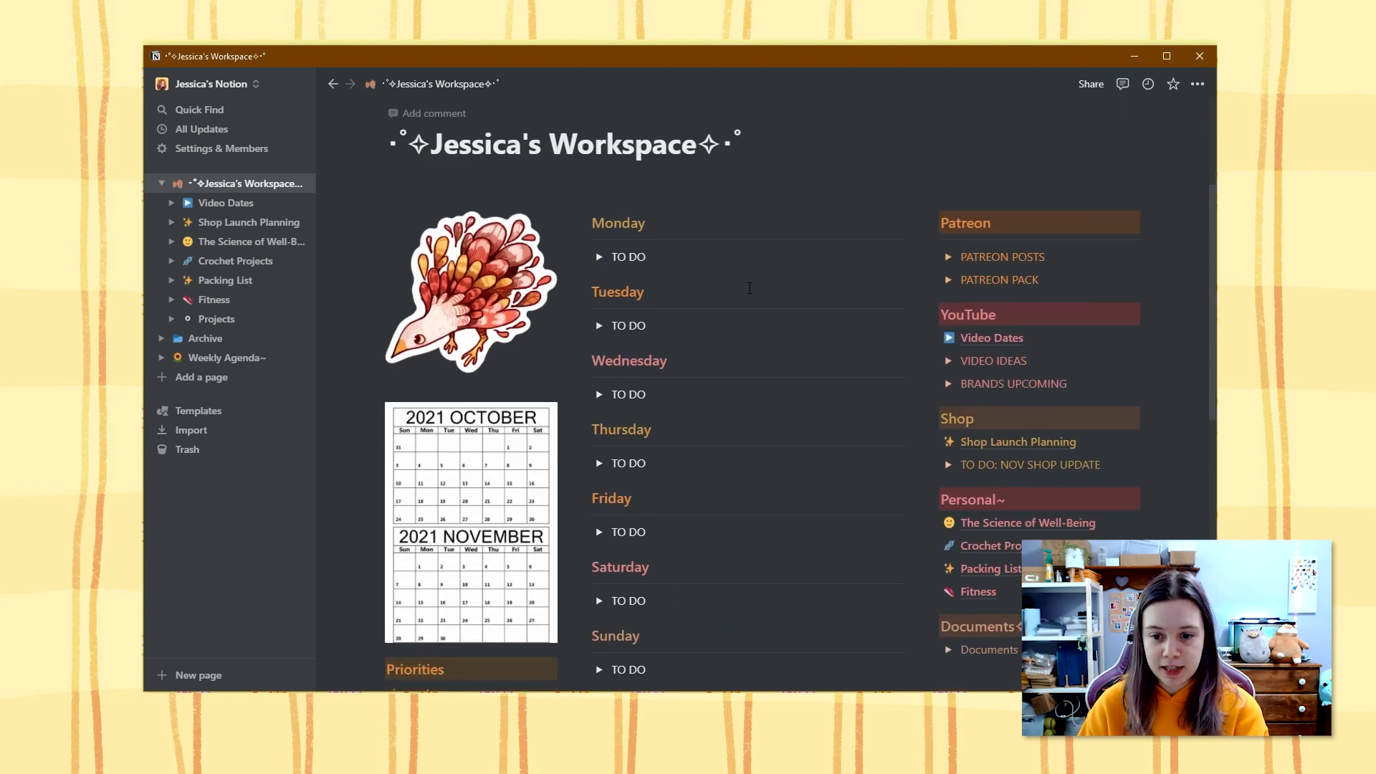
pyautogui.scroll(-1, 749, 288)
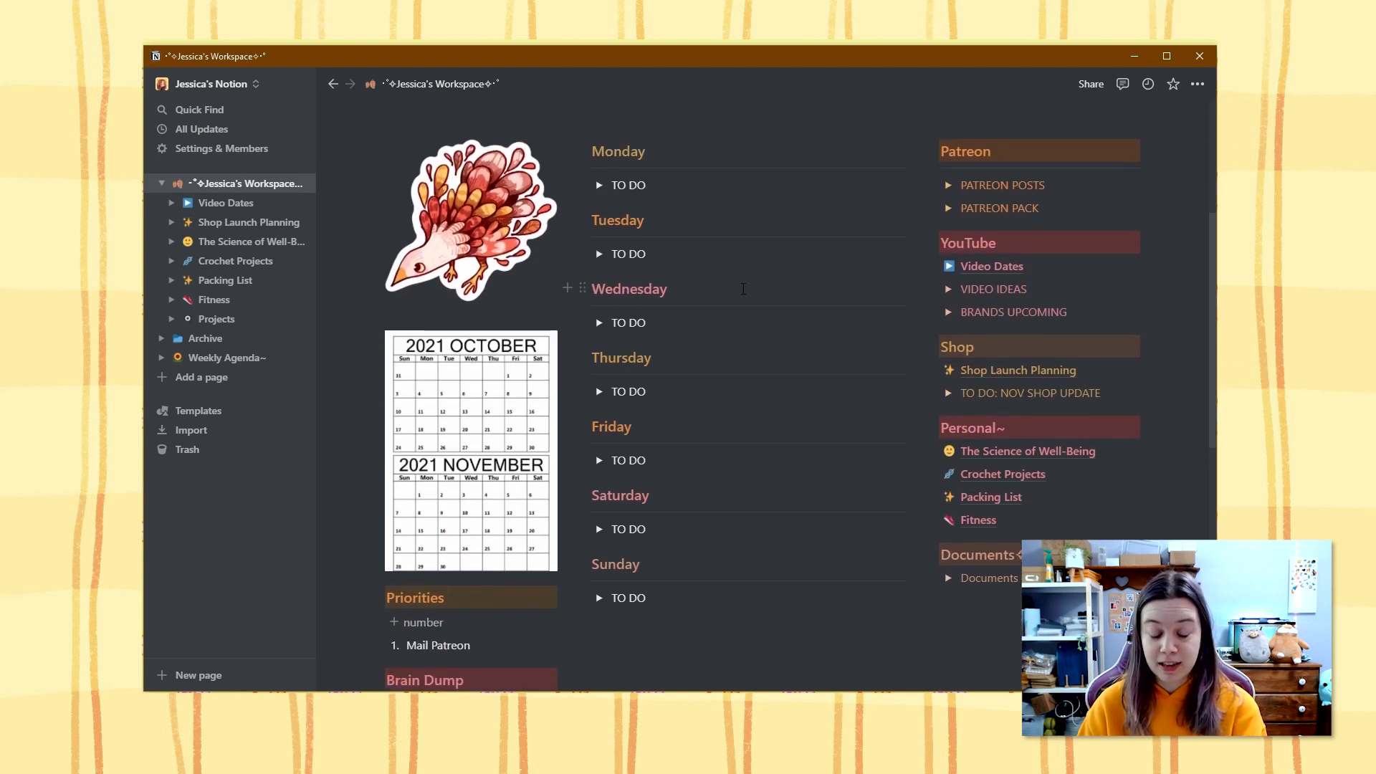
pyautogui.scroll(2, 743, 288)
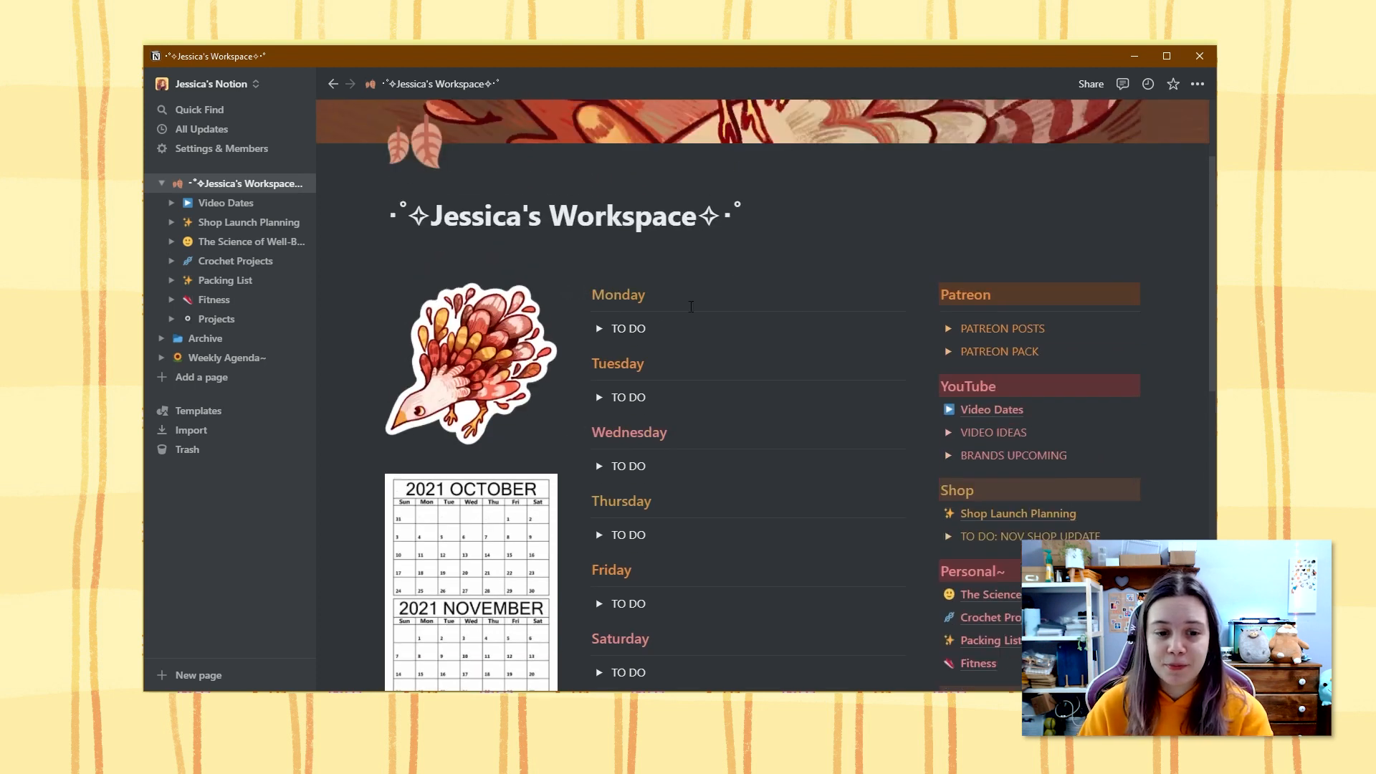
pyautogui.scroll(-1, 726, 305)
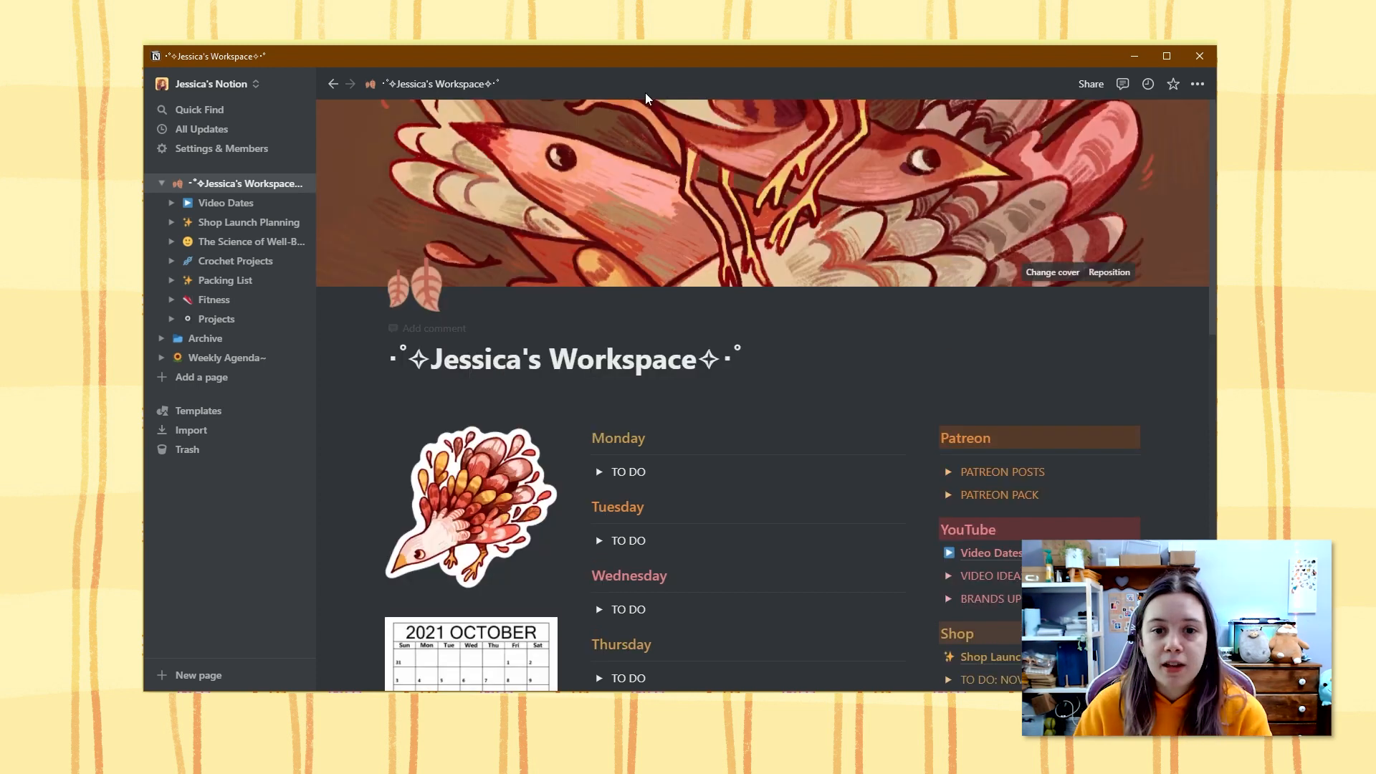
# - Browse the Upload, Unsplash, Link and Gallery sources for the workspace page's cover image
pyautogui.click(1052, 273)
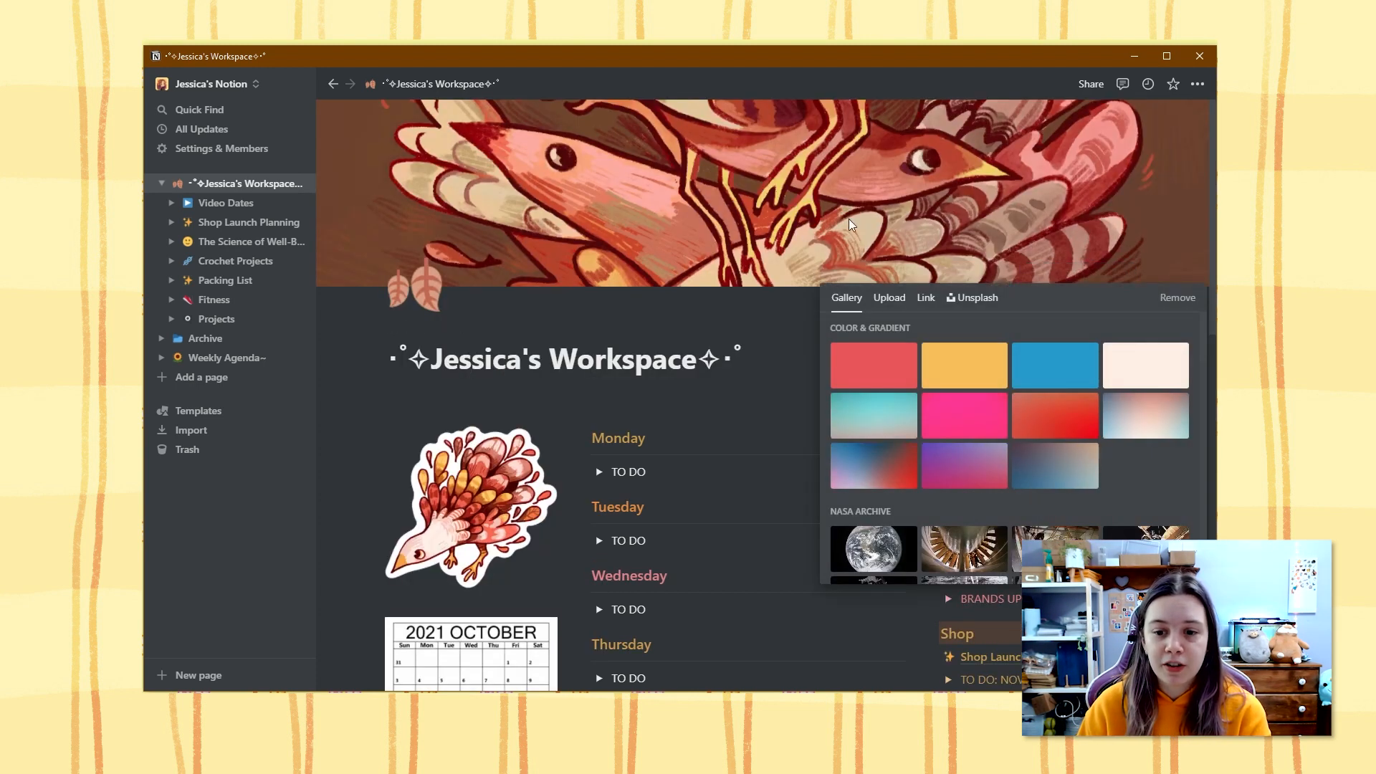
pyautogui.click(888, 297)
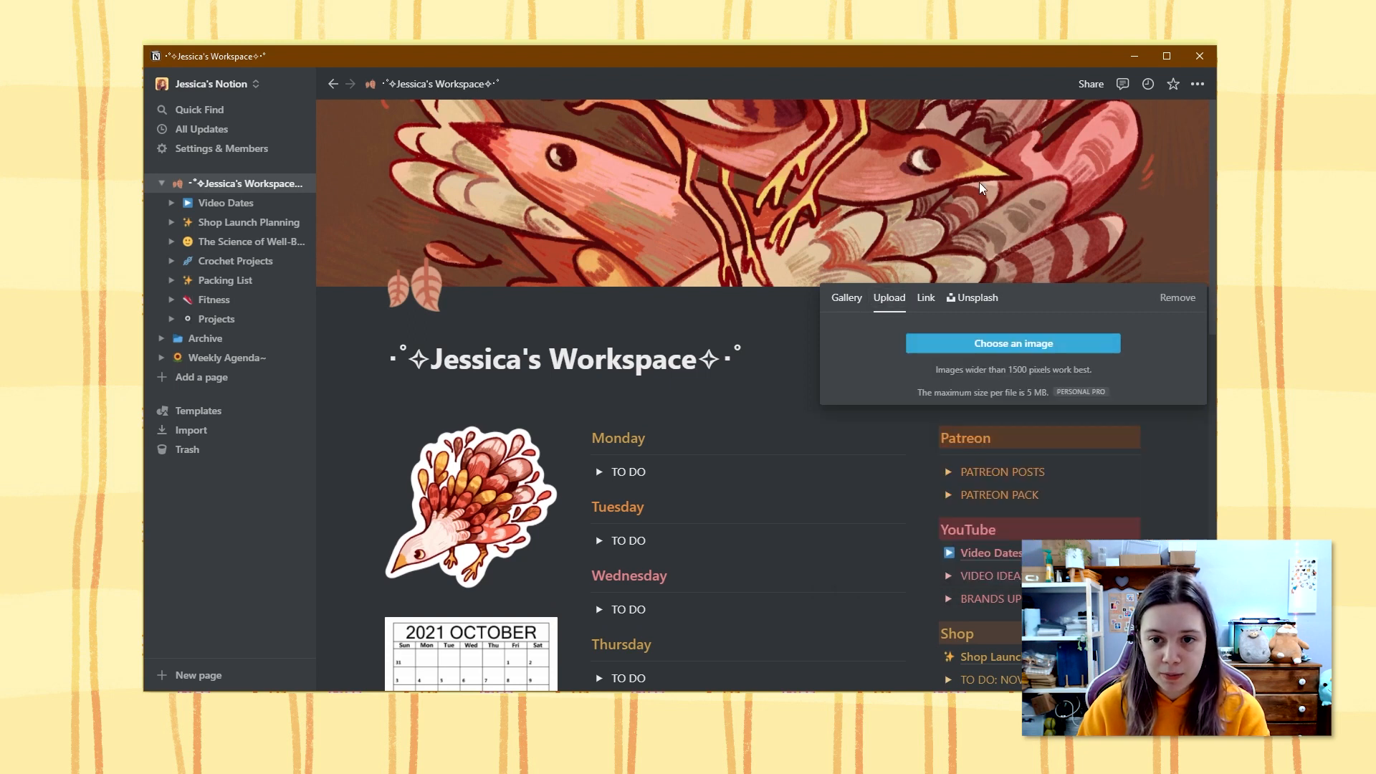
pyautogui.click(974, 297)
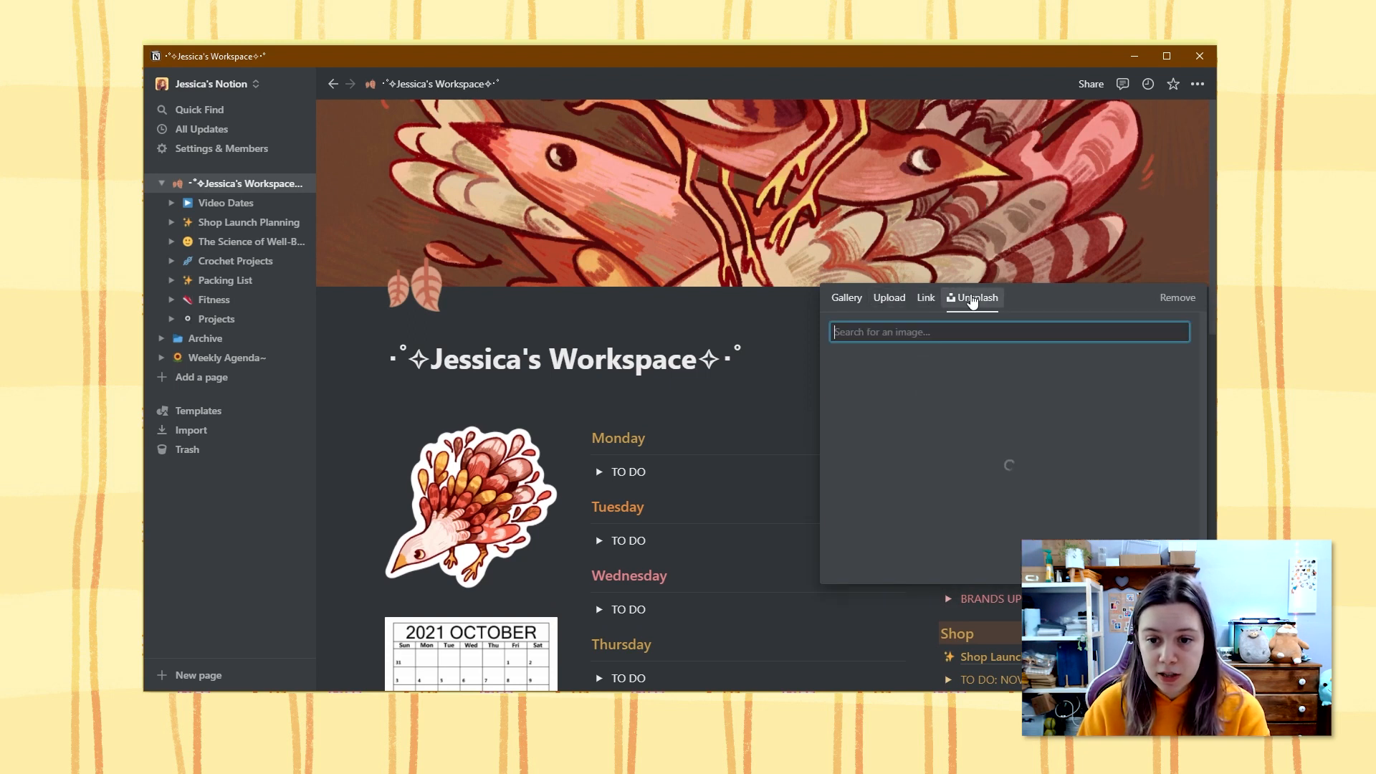
pyautogui.scroll(-3, 883, 354)
pyautogui.scroll(3, 884, 354)
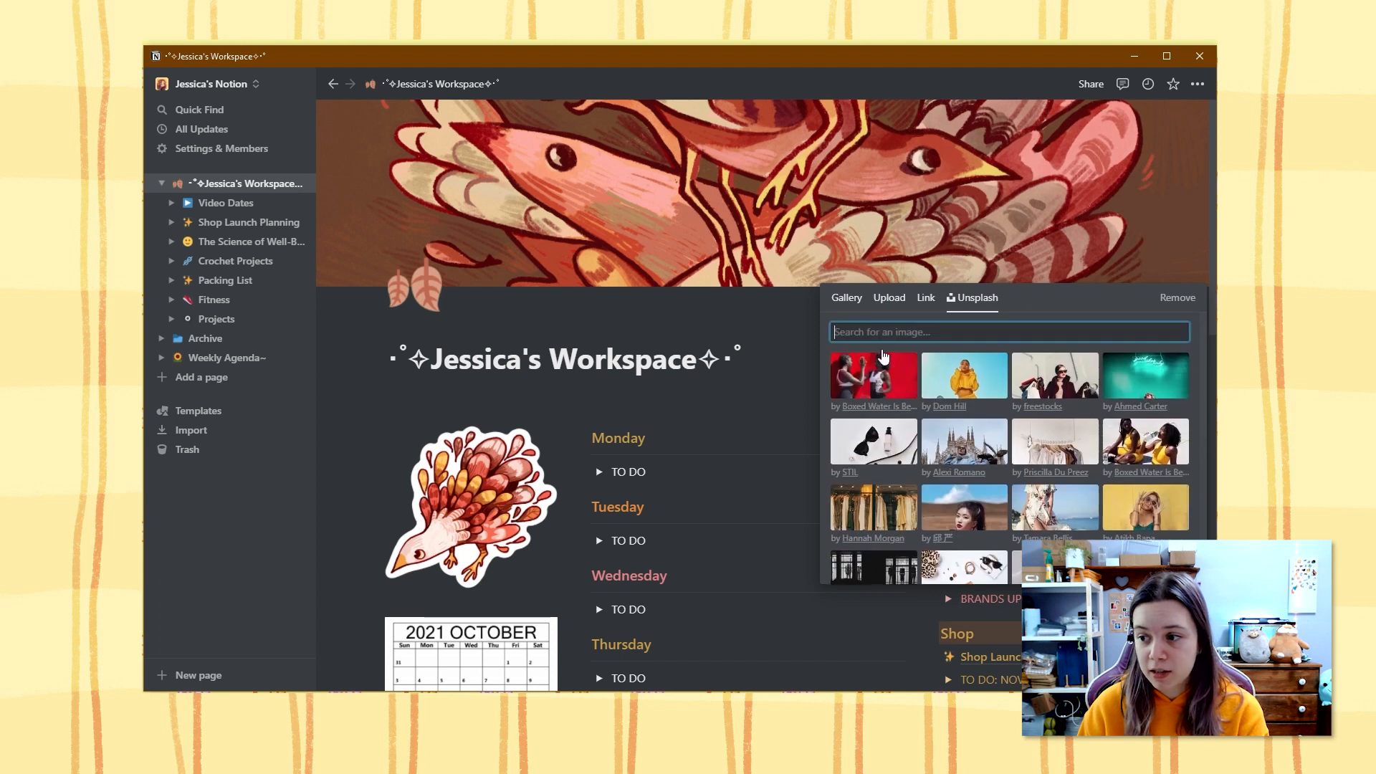
pyautogui.click(937, 302)
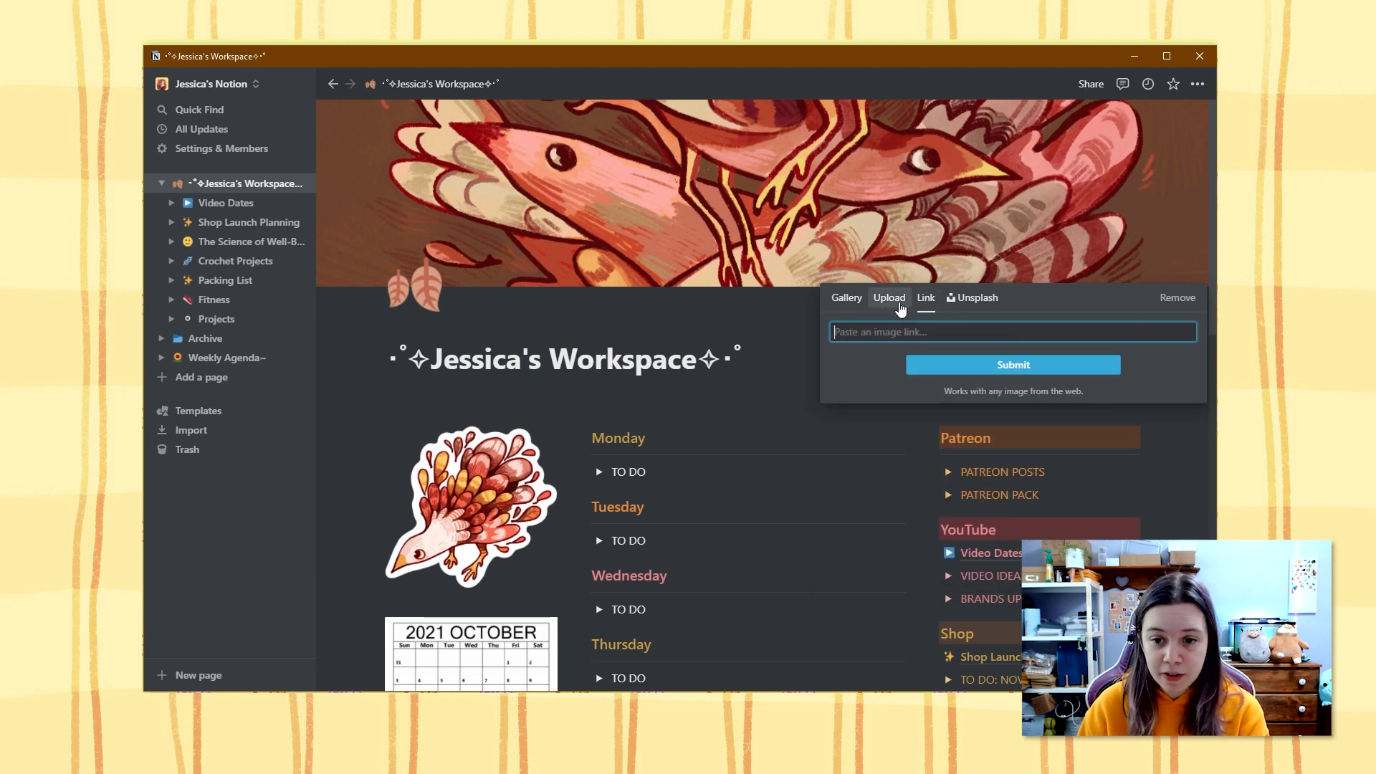
pyautogui.click(888, 304)
pyautogui.click(833, 309)
pyautogui.scroll(-10, 932, 450)
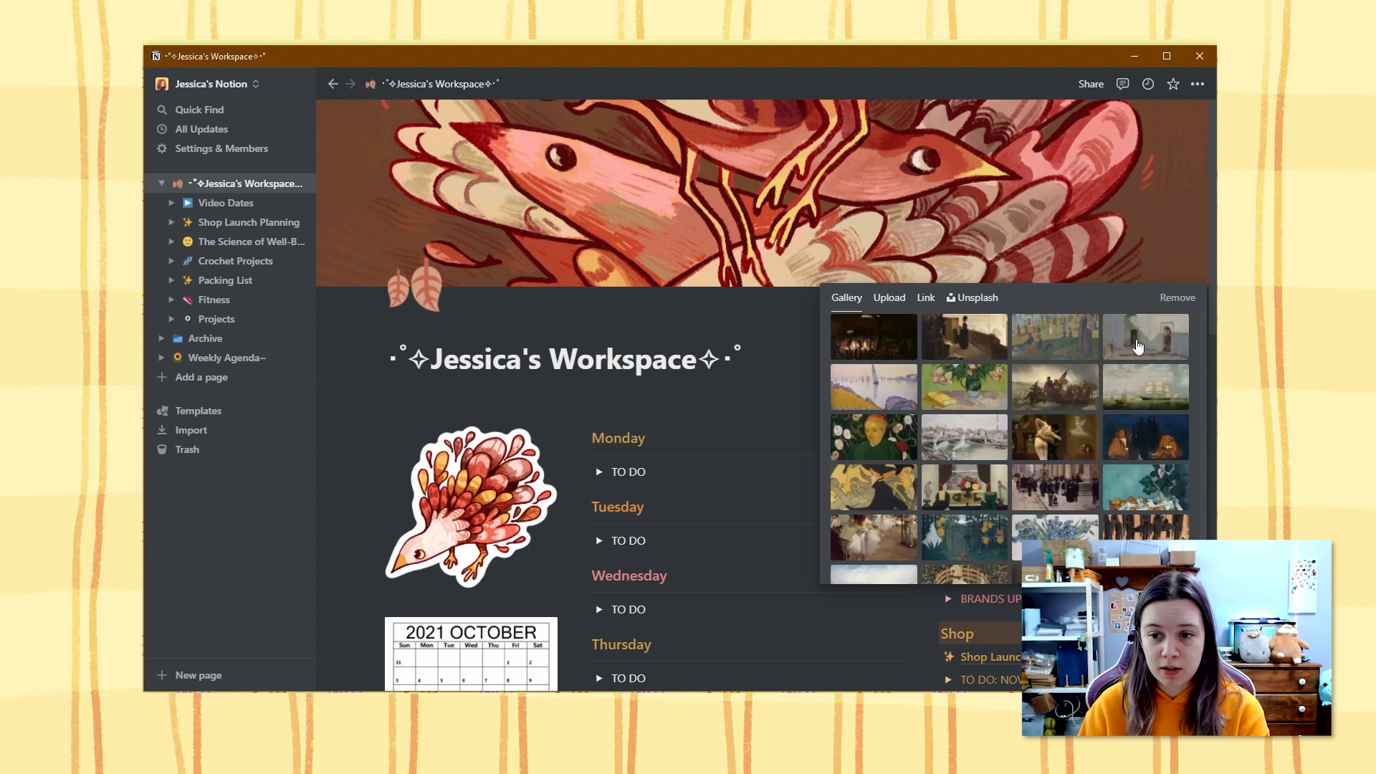
pyautogui.click(781, 331)
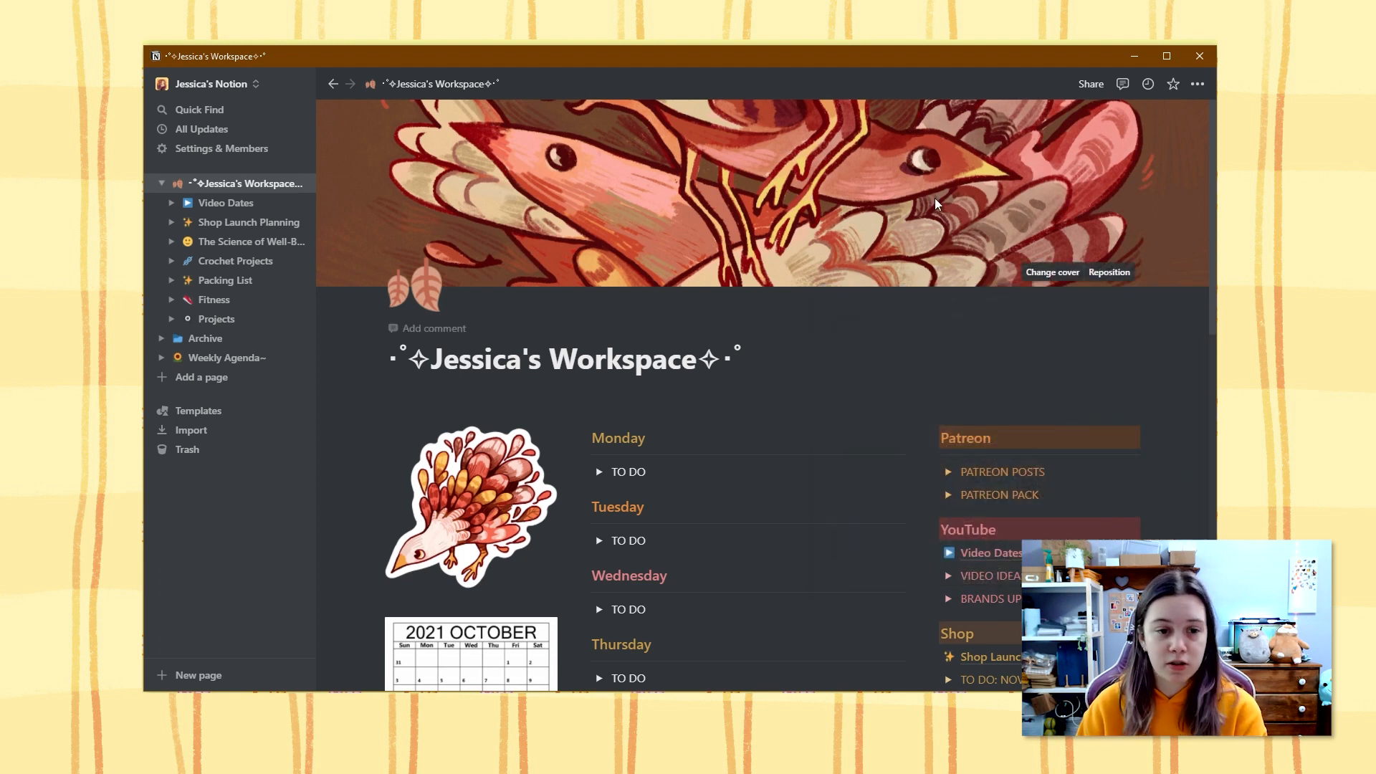
# - Set the workspace page's icon to the fallen leaf emoji
pyautogui.click(406, 300)
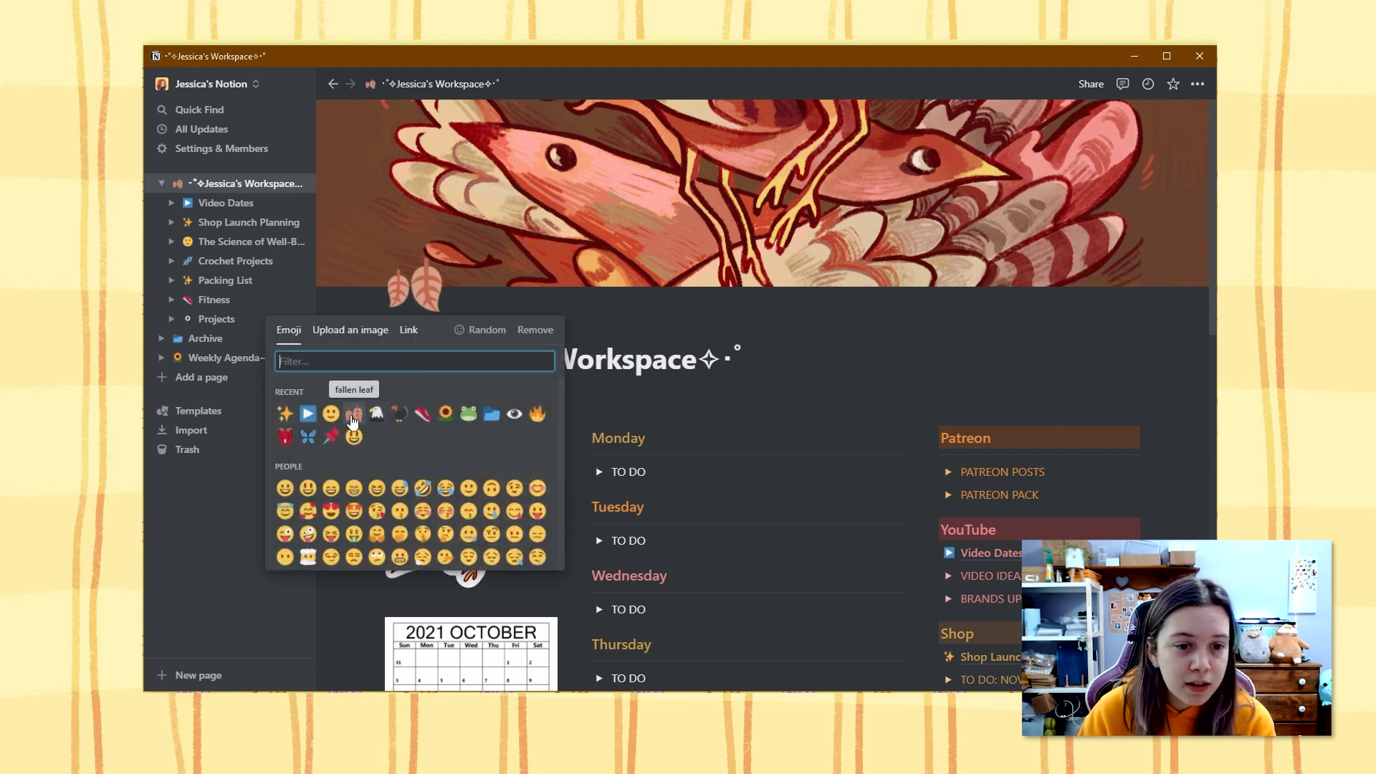
pyautogui.click(355, 419)
pyautogui.scroll(-2, 893, 309)
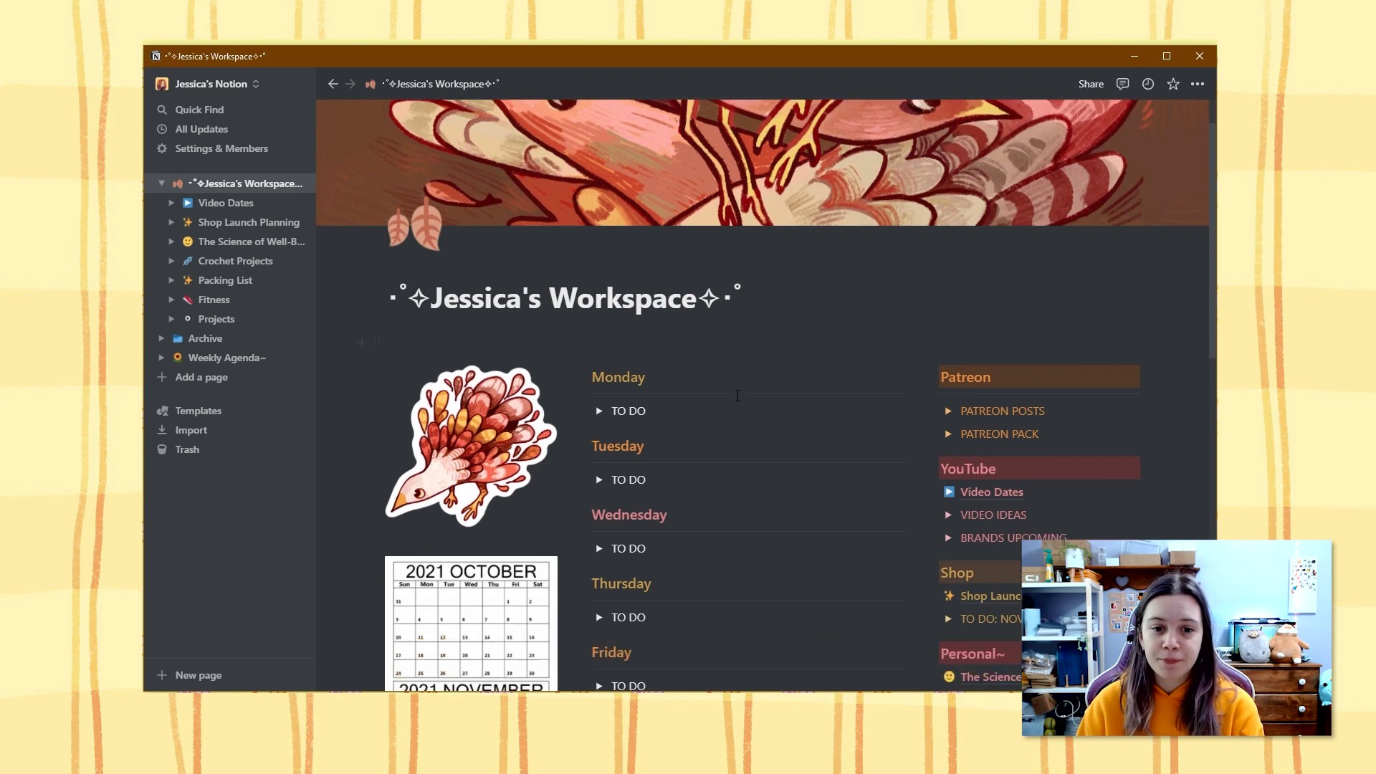
# - Highlight parts of the workspace page's title text and place the text cursor inside the title
pyautogui.moveTo(430, 287); pyautogui.dragTo(803, 285)
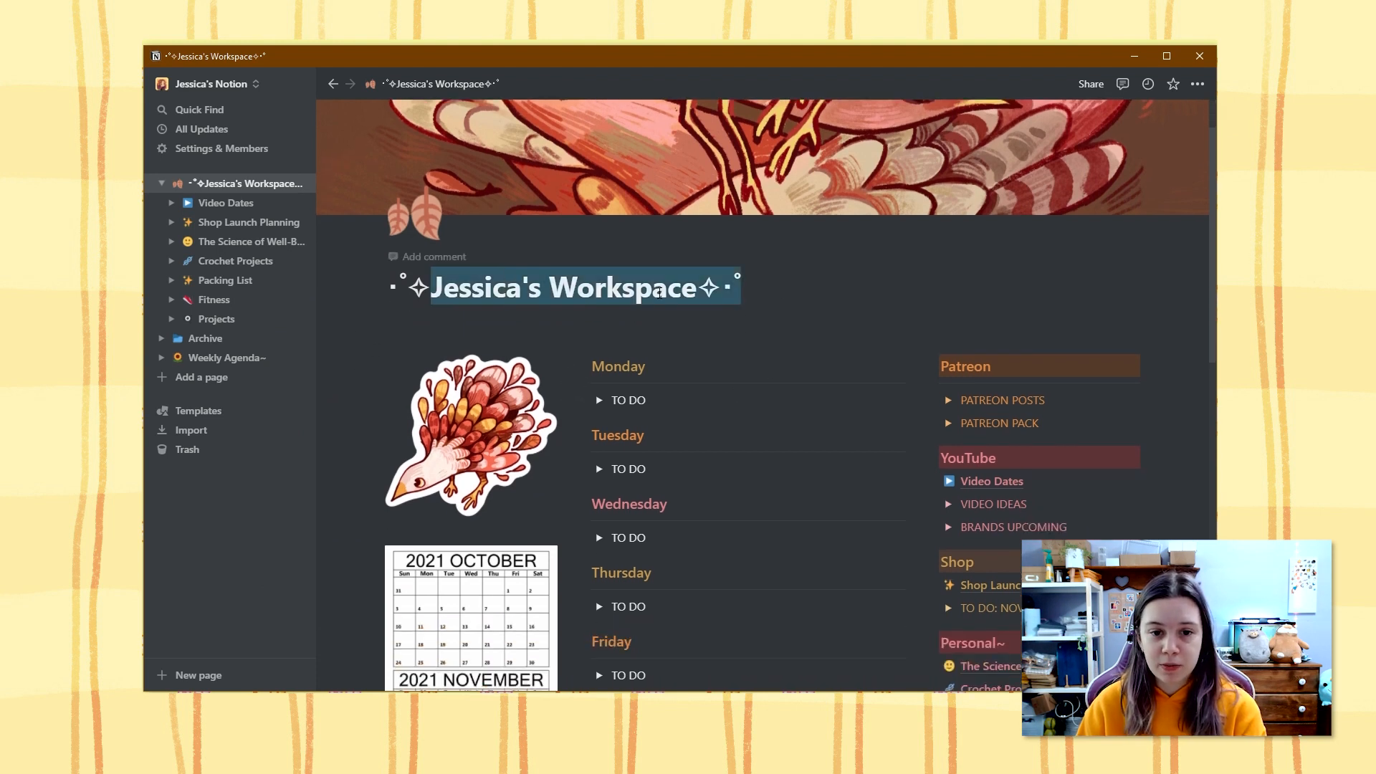
pyautogui.click(606, 290)
pyautogui.moveTo(653, 290); pyautogui.dragTo(505, 289)
pyautogui.click(487, 290)
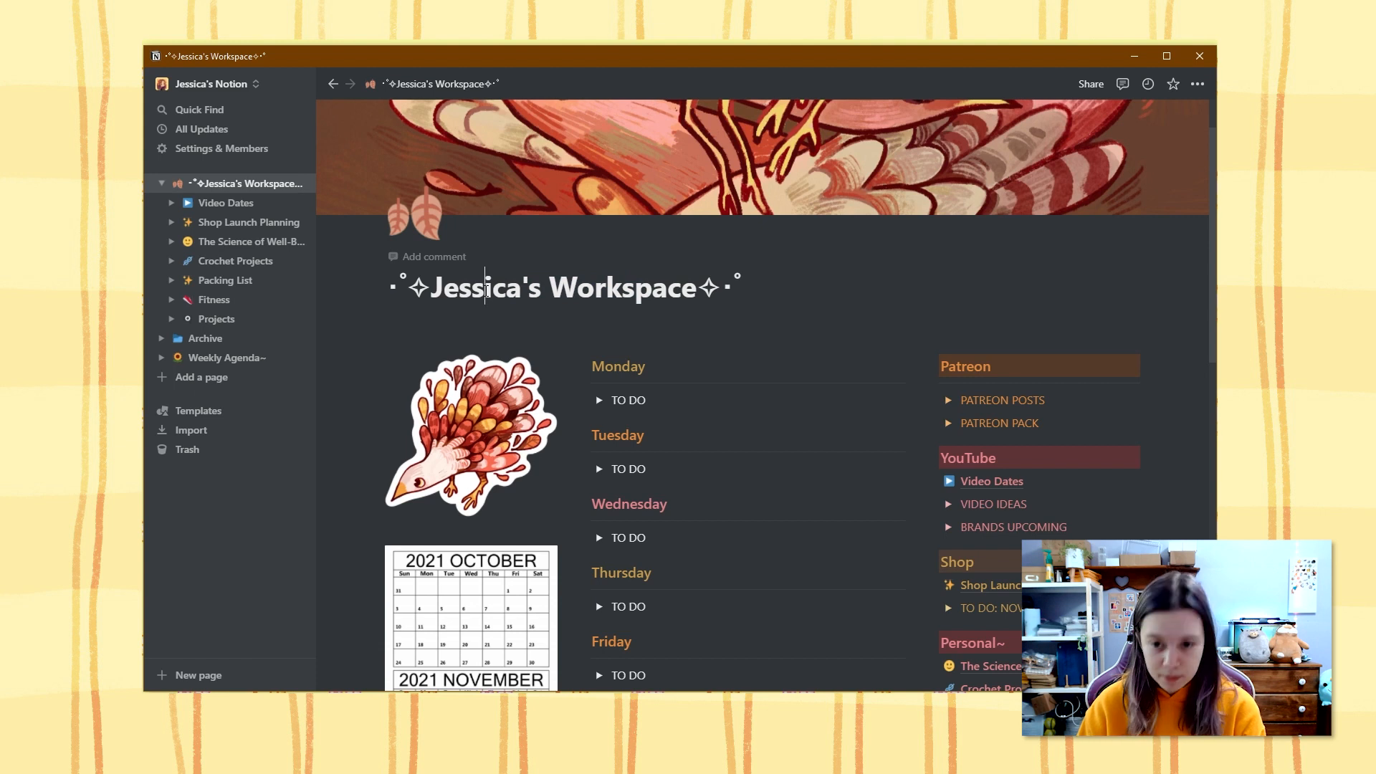
# - Try to add the comment "hi" beneath the workspace page's title
pyautogui.click(425, 255)
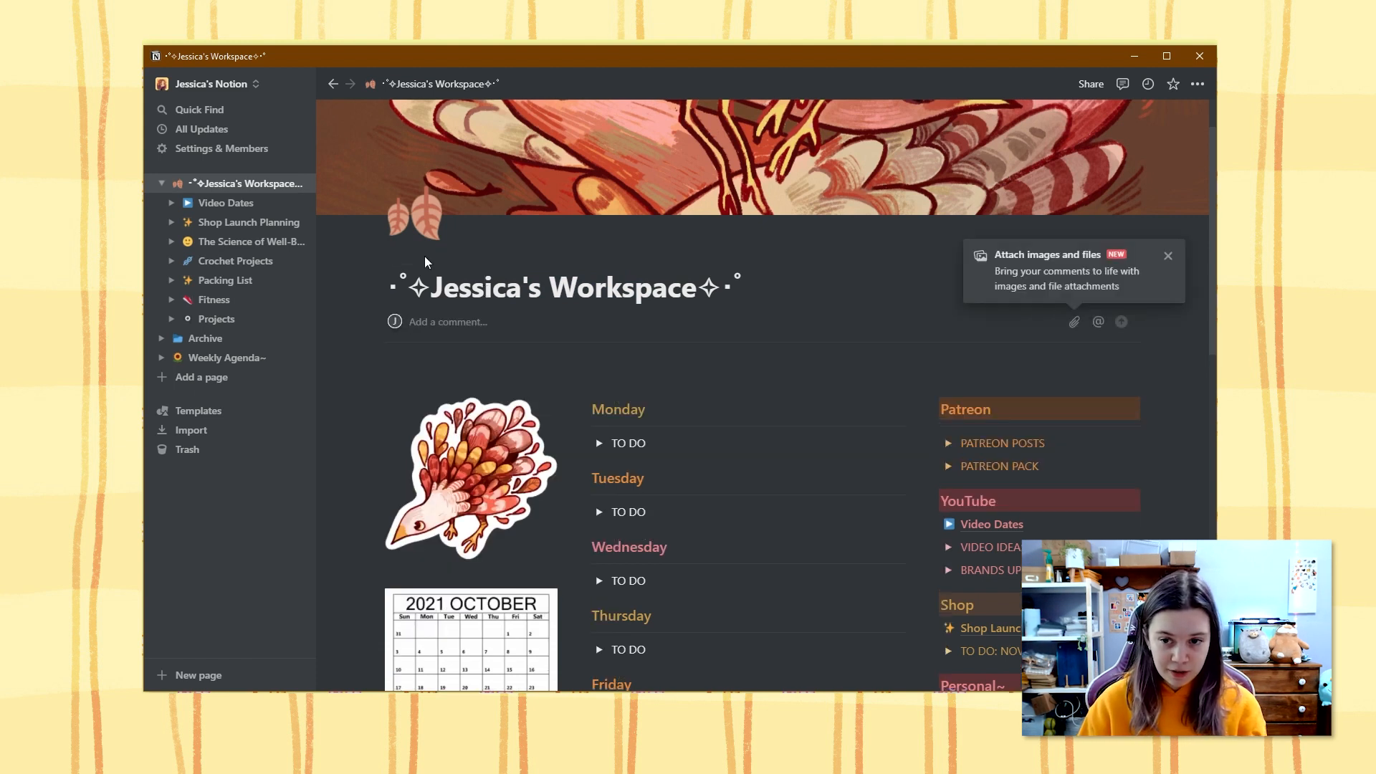
pyautogui.write('hi')
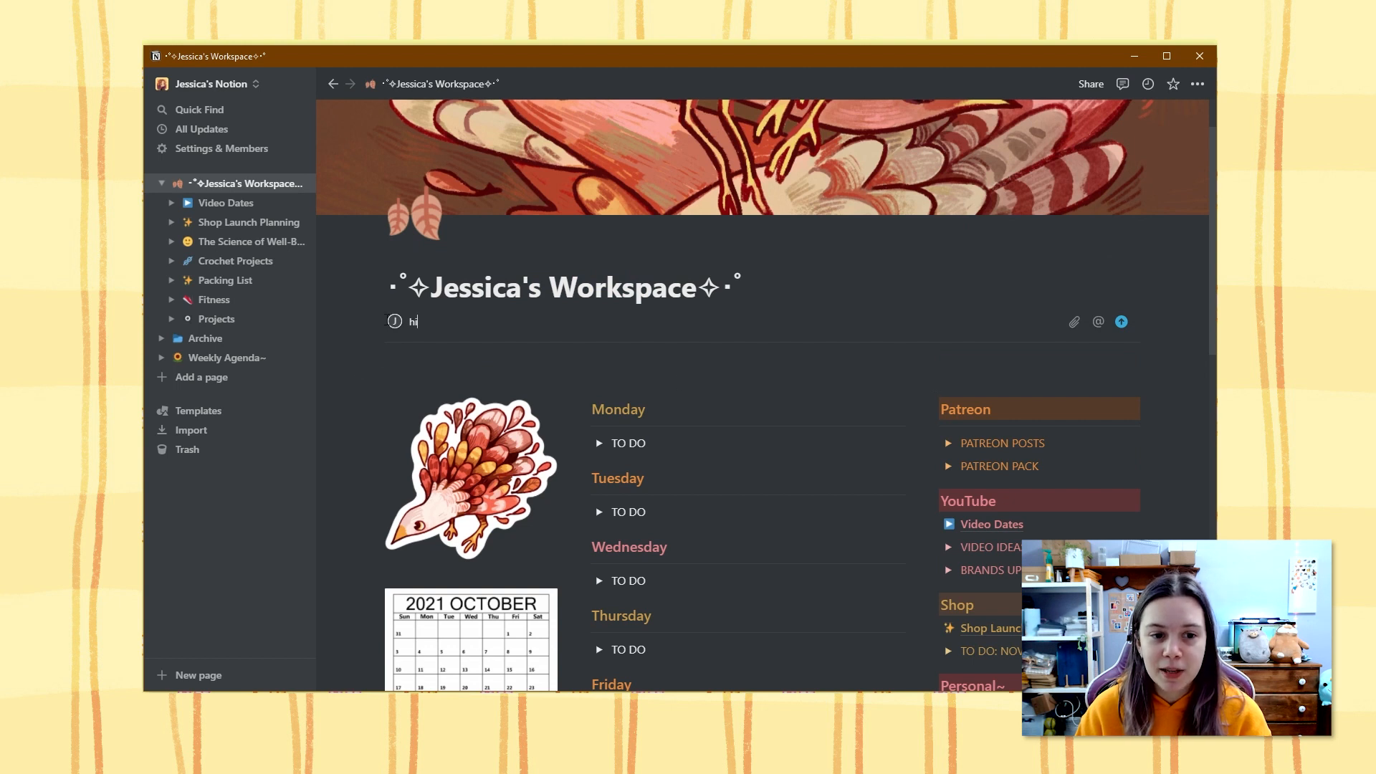
pyautogui.press('Return')
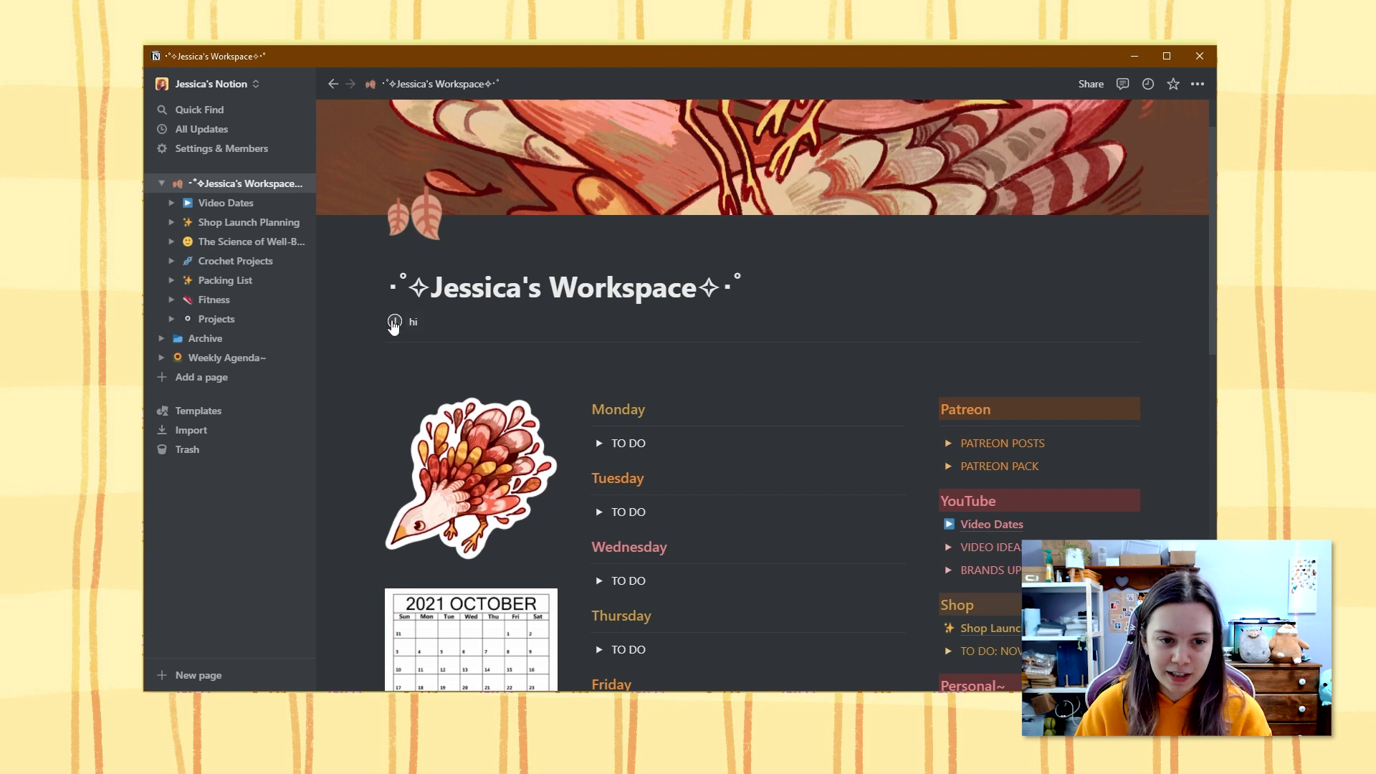
pyautogui.click(1074, 320)
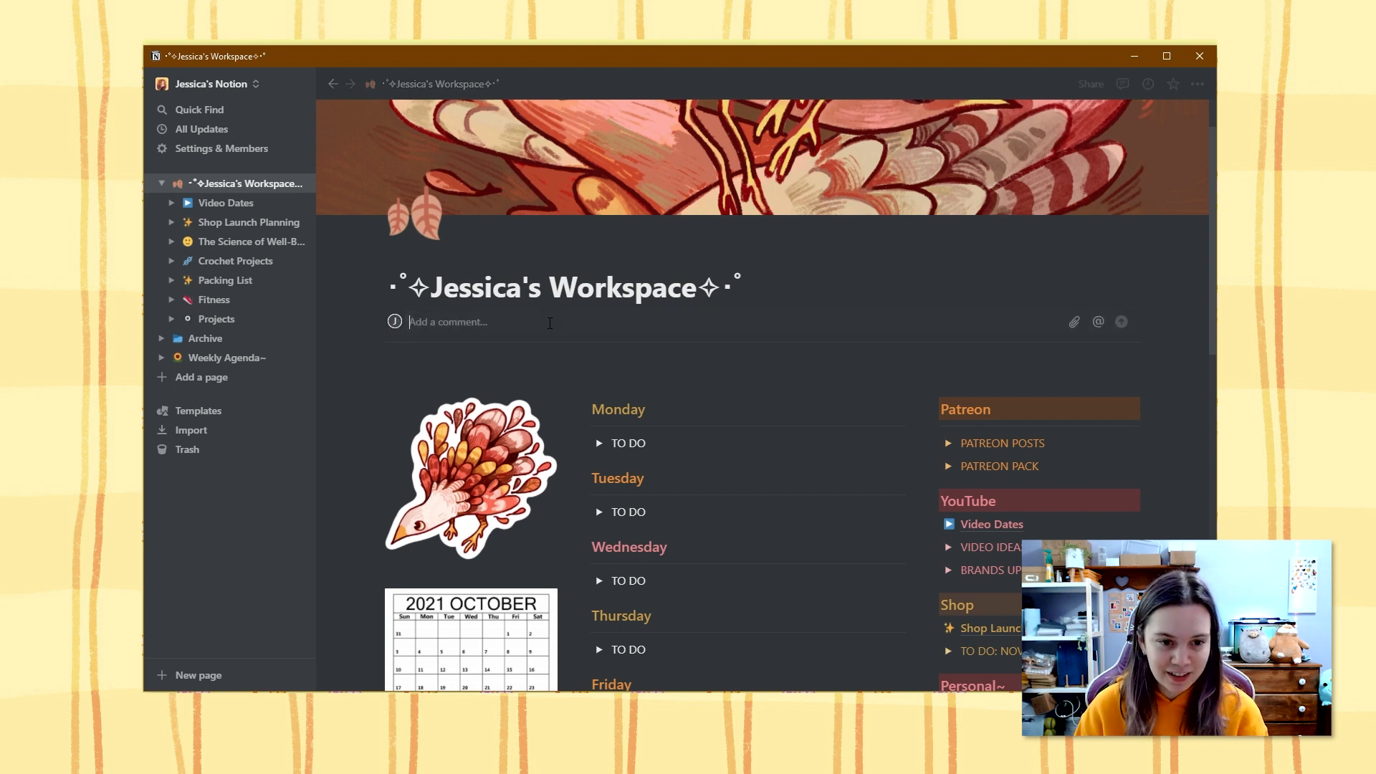
pyautogui.click(895, 368)
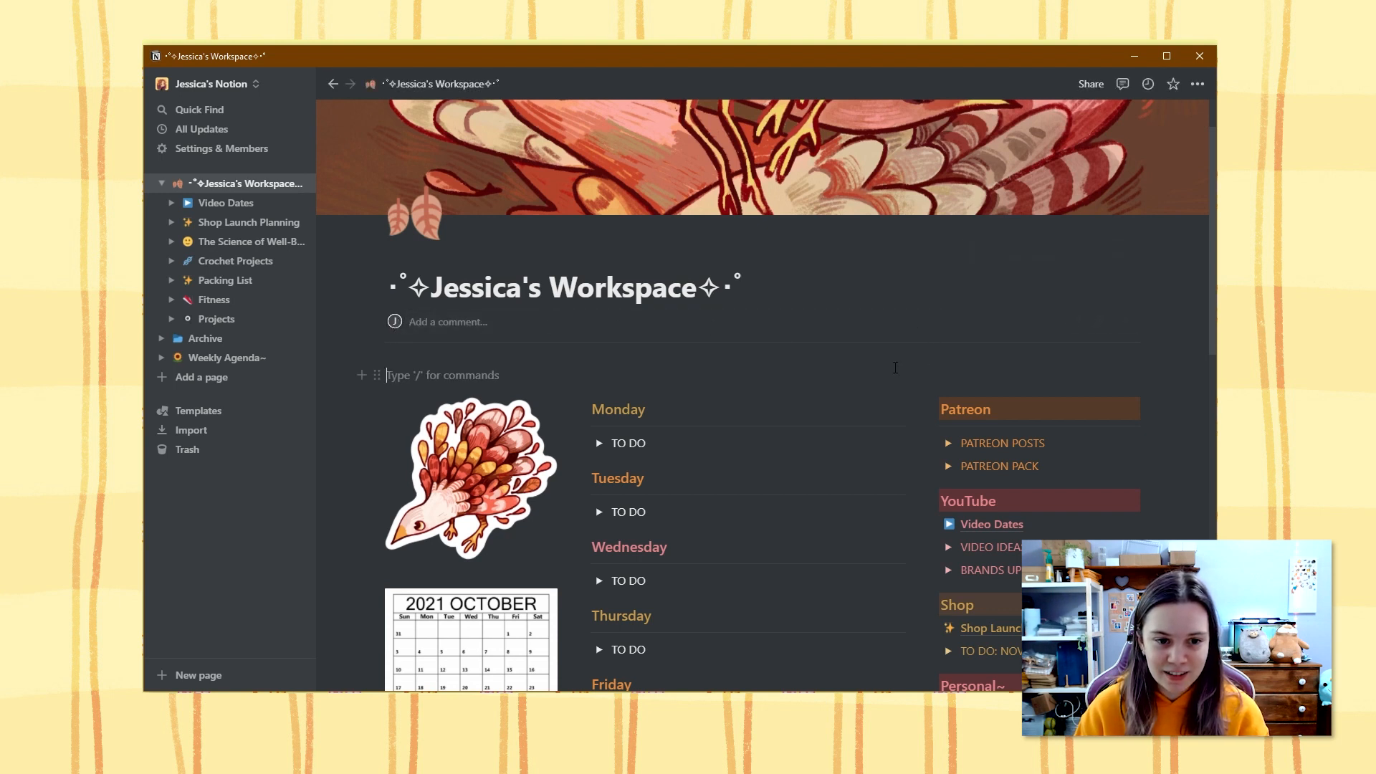
pyautogui.click(1039, 330)
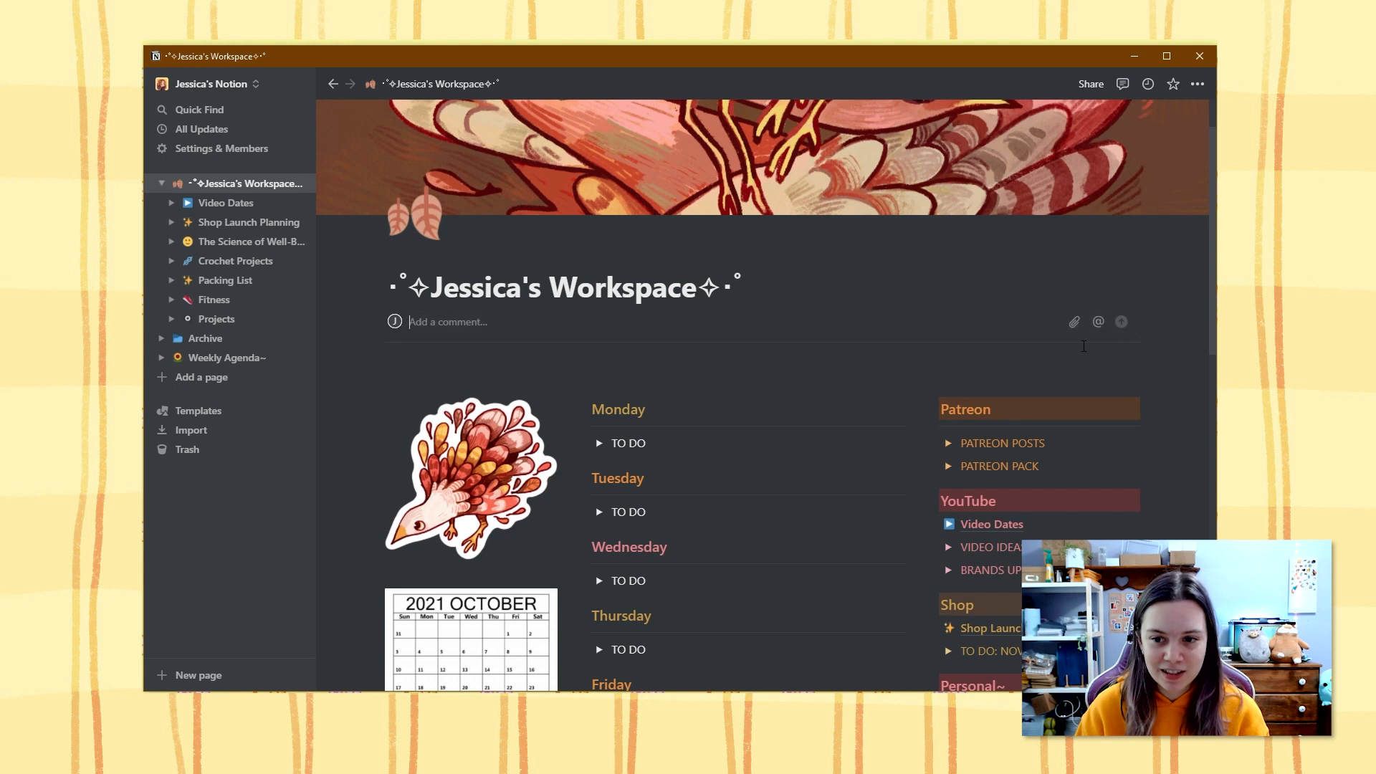
pyautogui.scroll(2, 1092, 347)
pyautogui.scroll(-3, 488, 288)
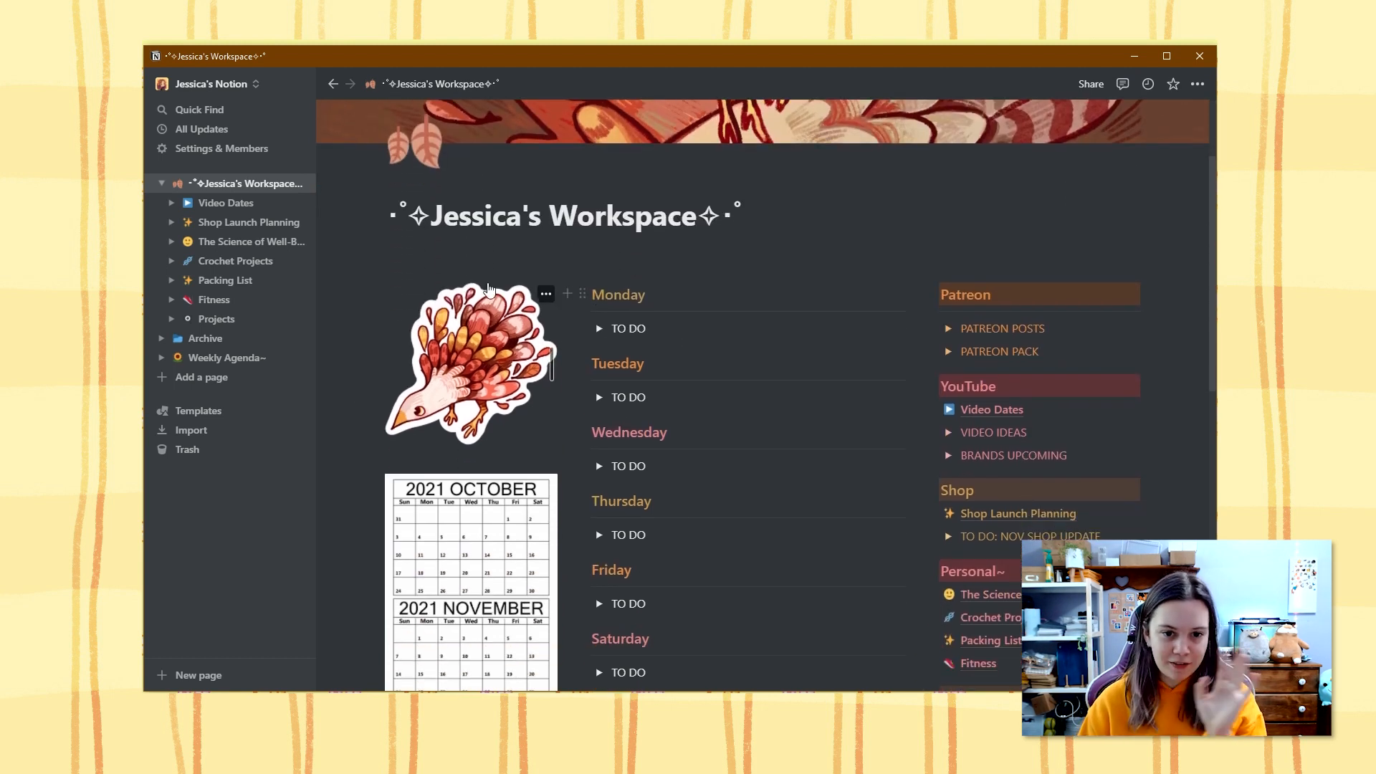
pyautogui.scroll(2, 545, 296)
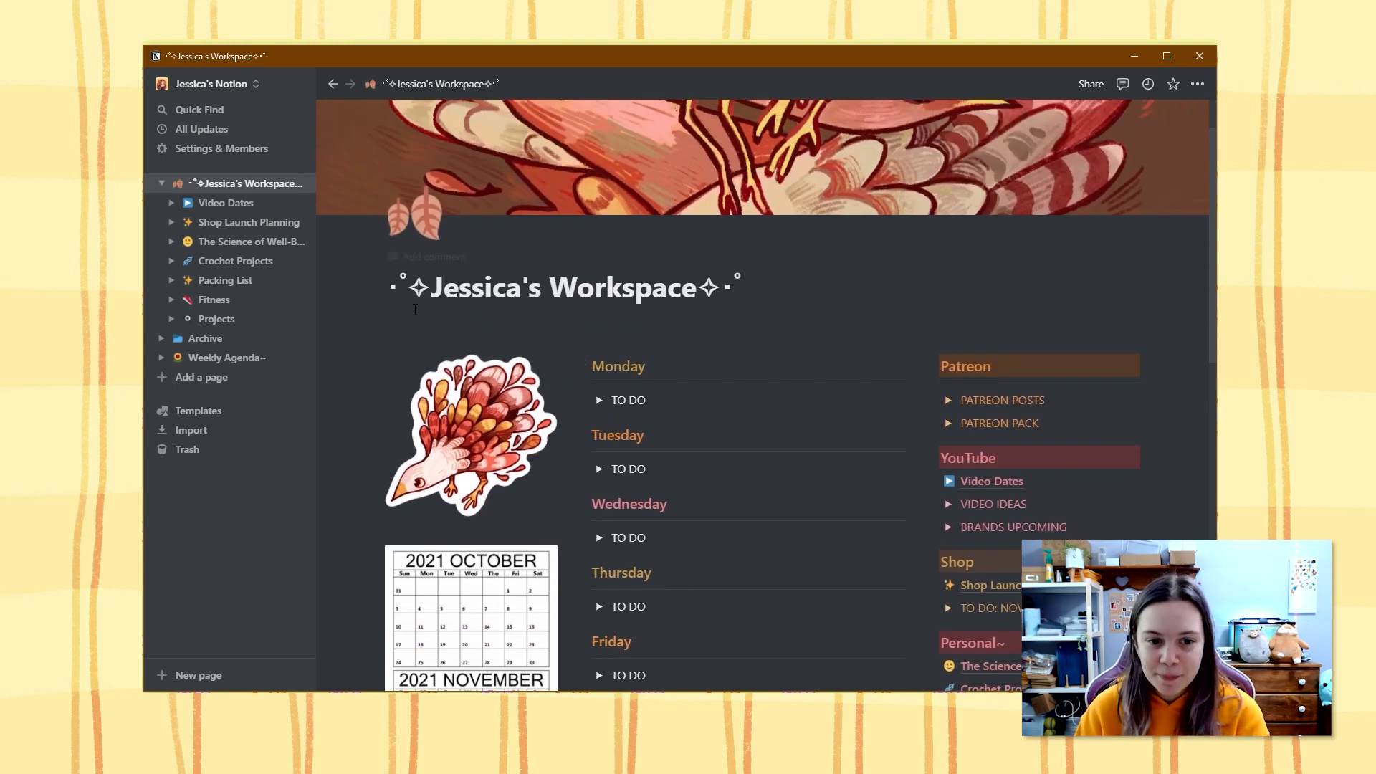
# - View the bird sticker and open the October and November 2021 calendar image at full size, closing it again
pyautogui.scroll(-2, 535, 304)
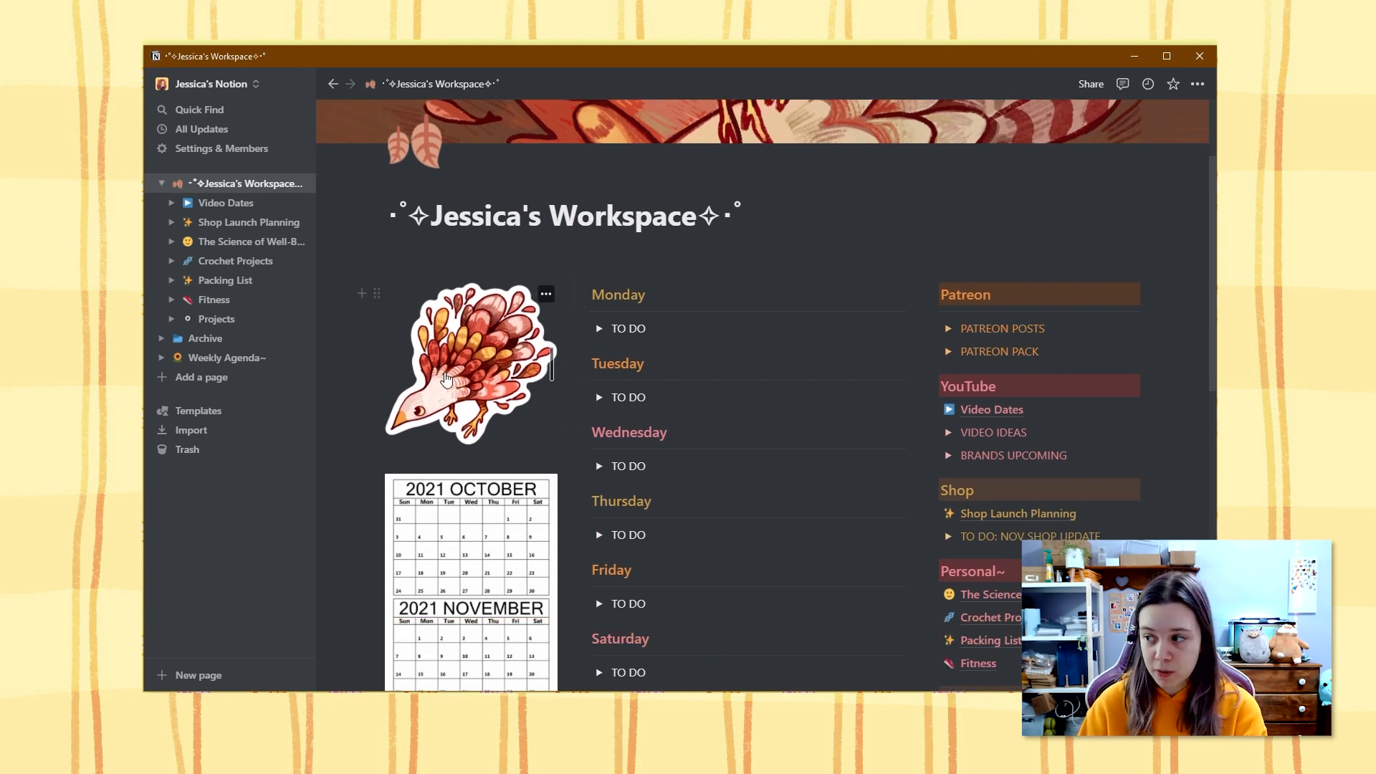
pyautogui.scroll(-4, 463, 358)
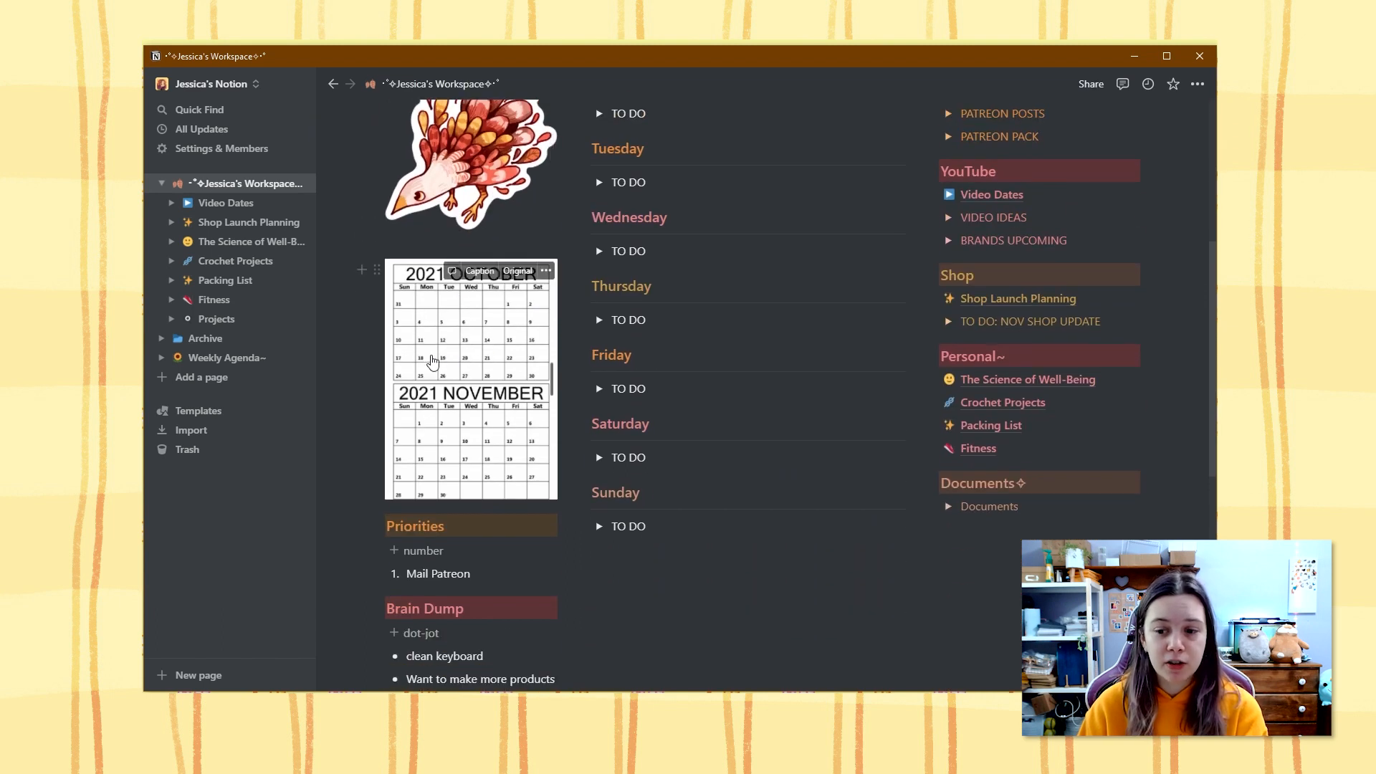
pyautogui.click(483, 382)
pyautogui.click(483, 382)
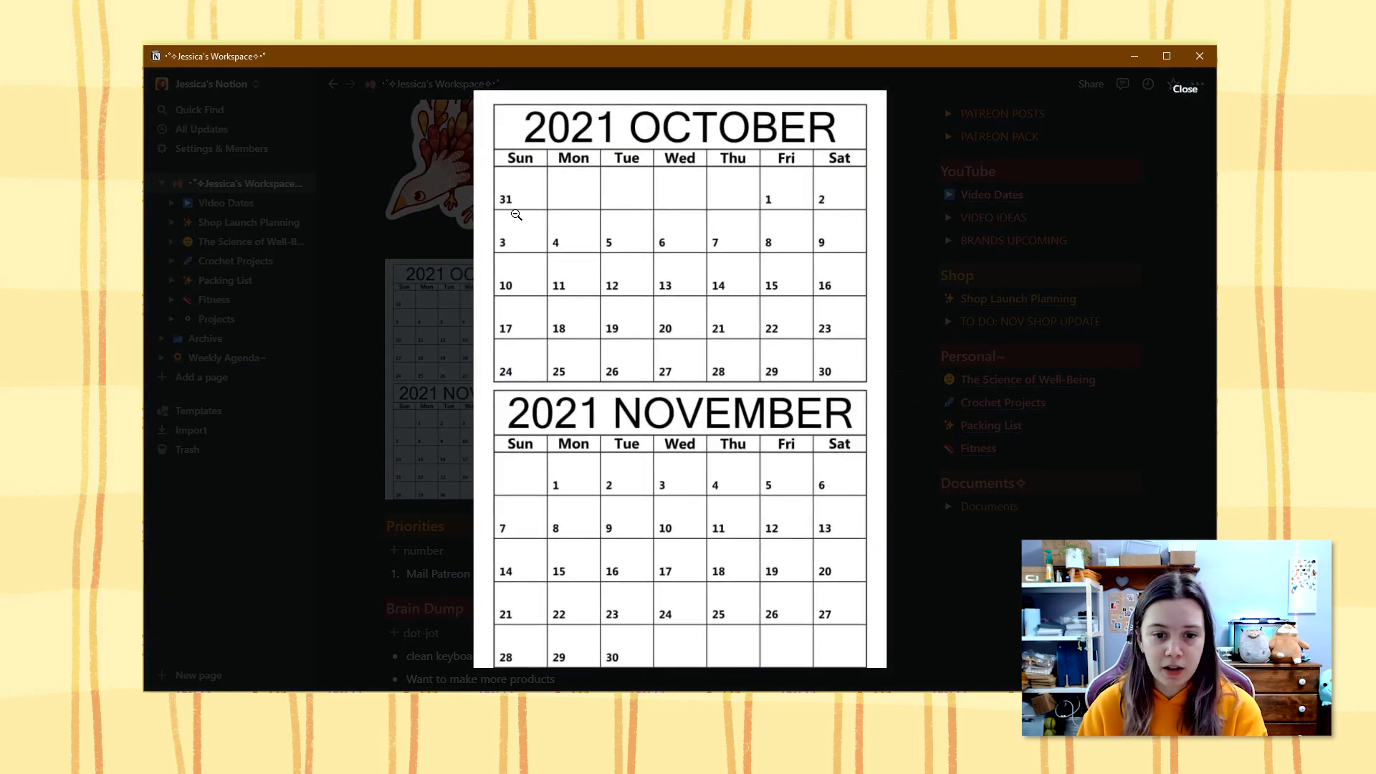
pyautogui.press('Escape')
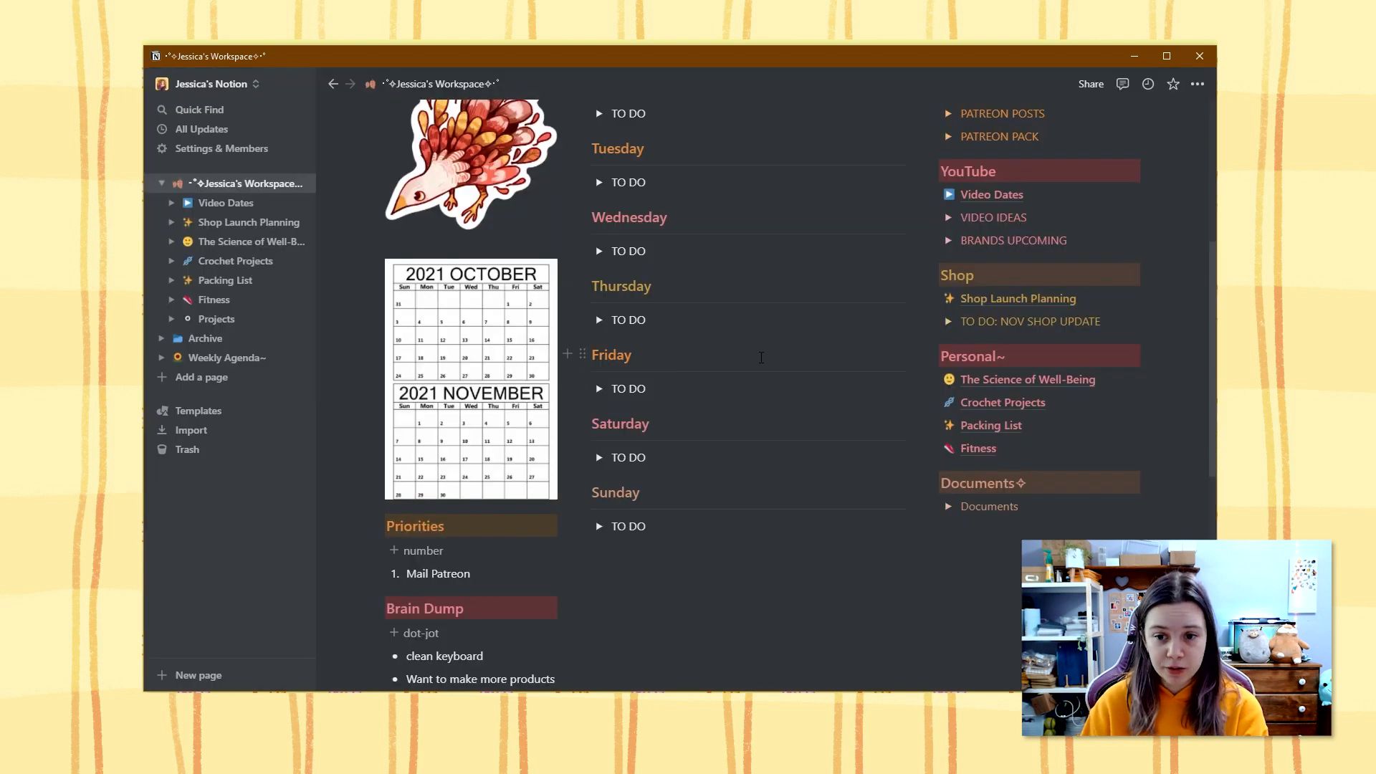
# - Look over the weekday to-do lists and the Patreon, YouTube, Shop and Personal sections of the workspace page
pyautogui.scroll(2, 822, 311)
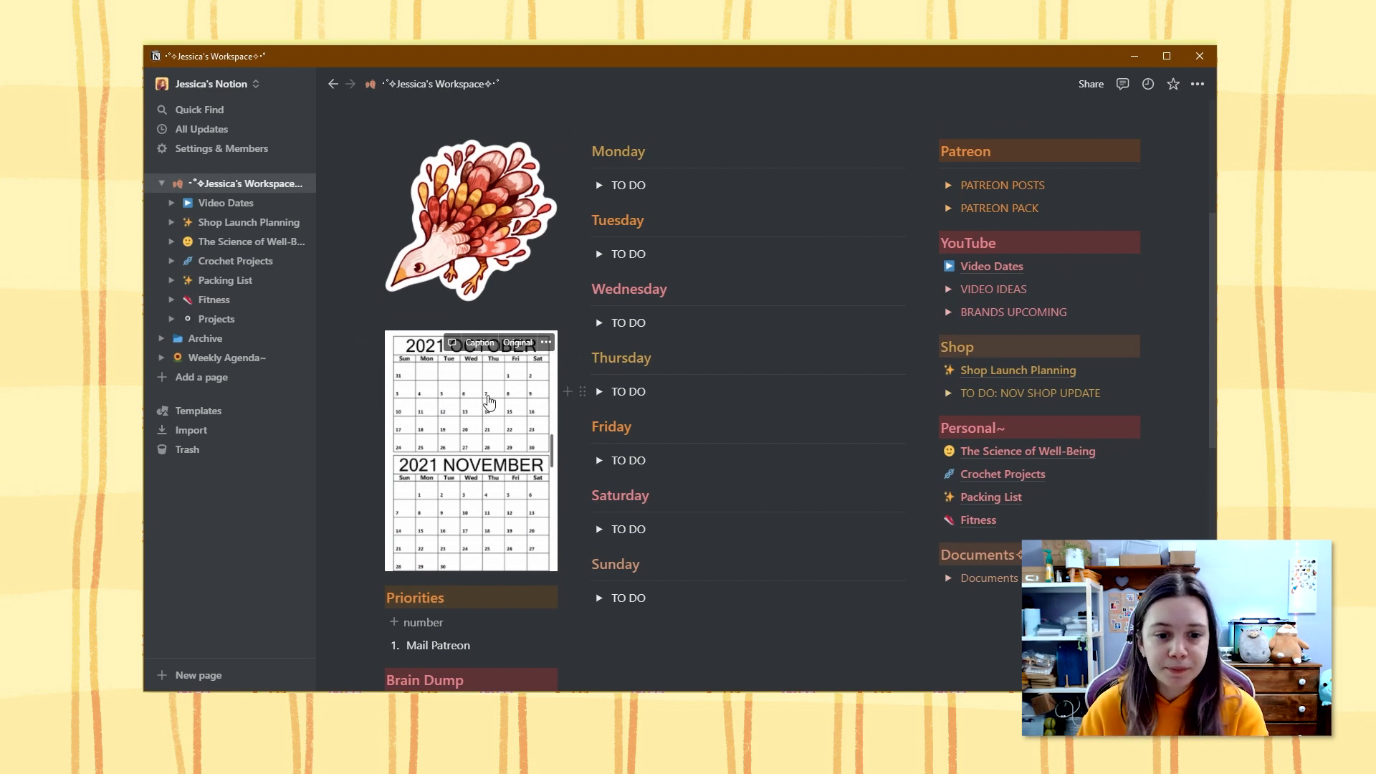
pyautogui.scroll(1, 489, 402)
pyautogui.scroll(-1, 544, 502)
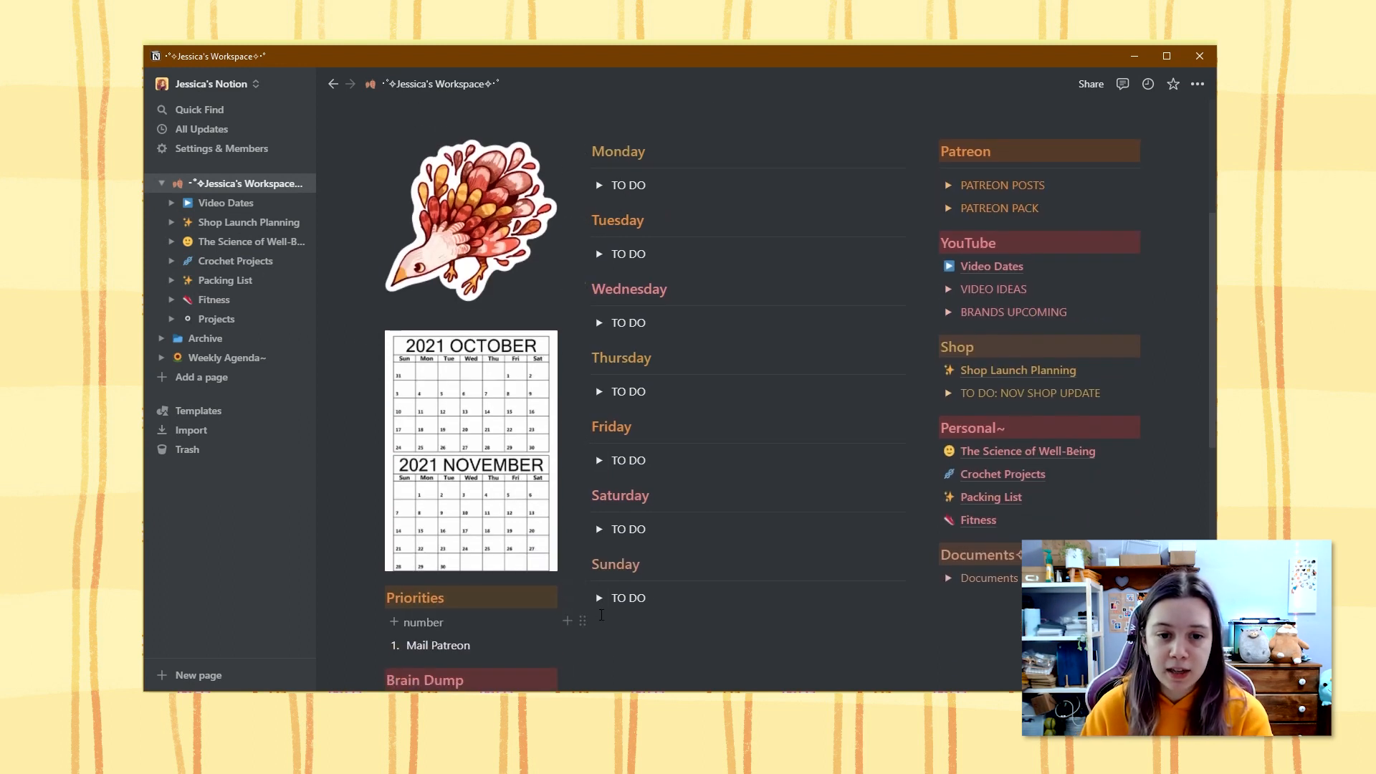
pyautogui.scroll(1, 601, 614)
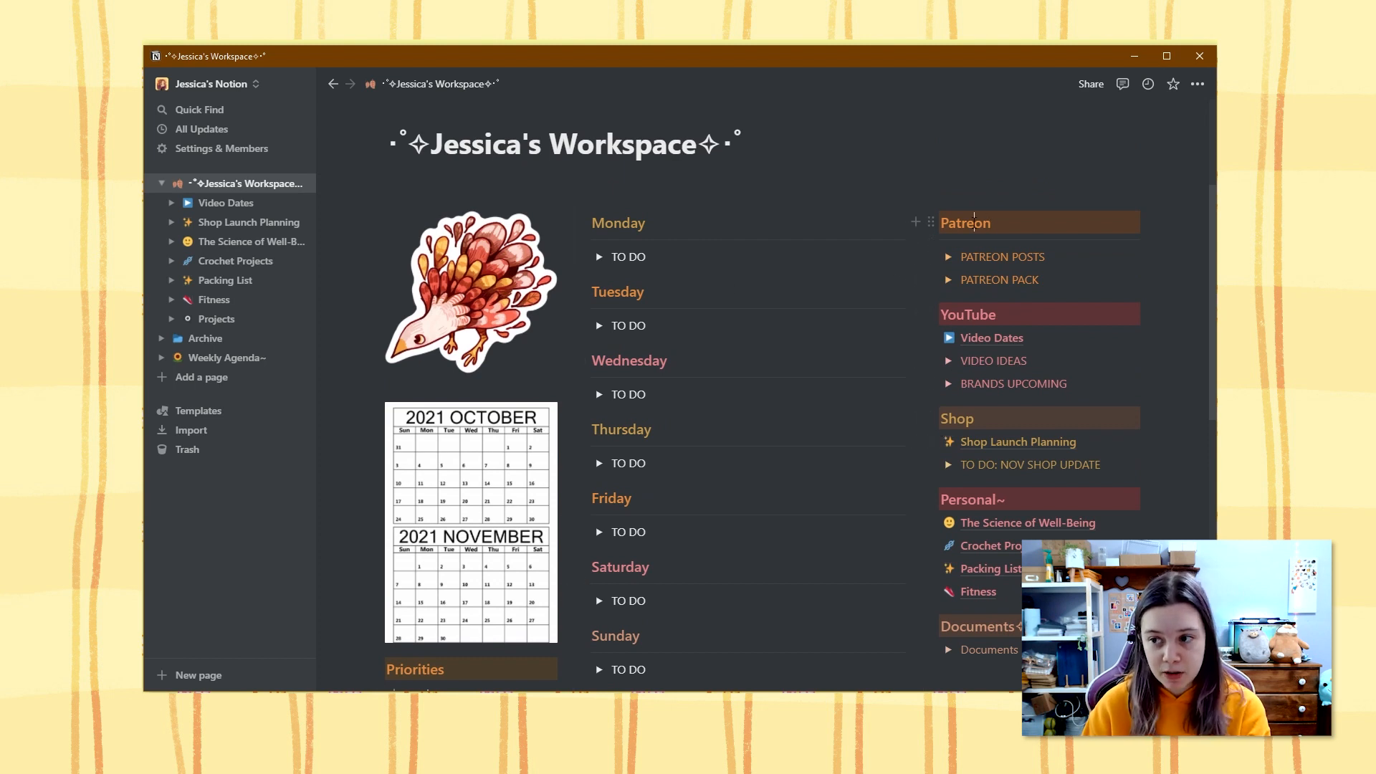
pyautogui.click(974, 223)
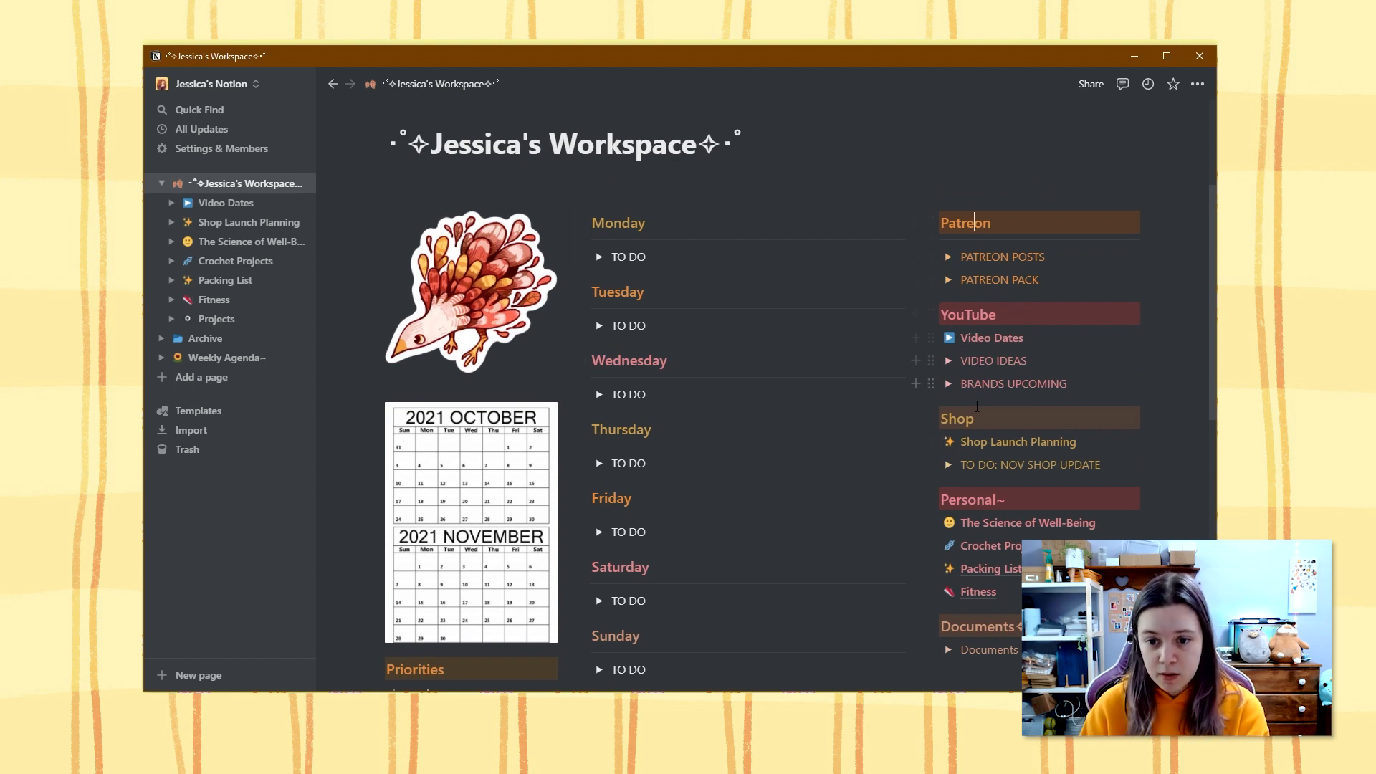
pyautogui.scroll(-1, 924, 422)
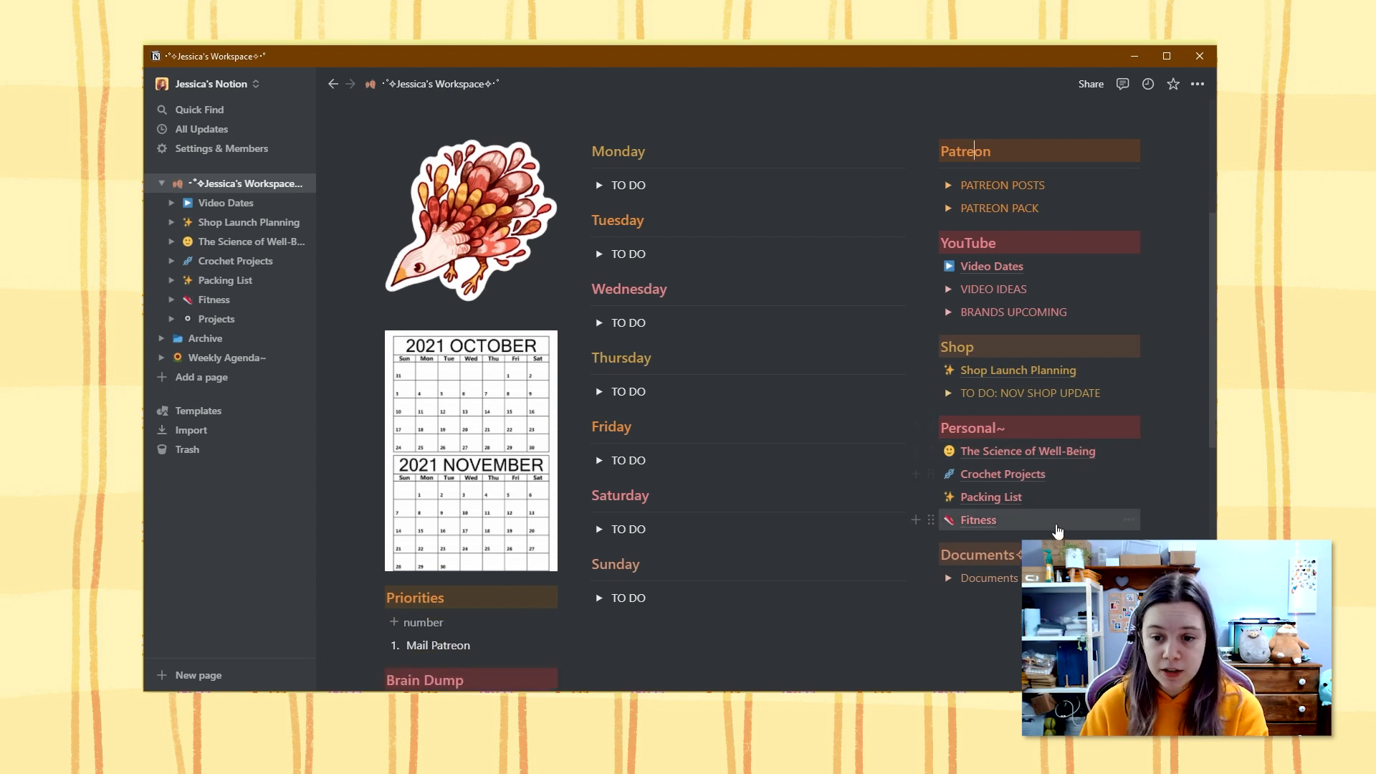
pyautogui.scroll(-1, 944, 478)
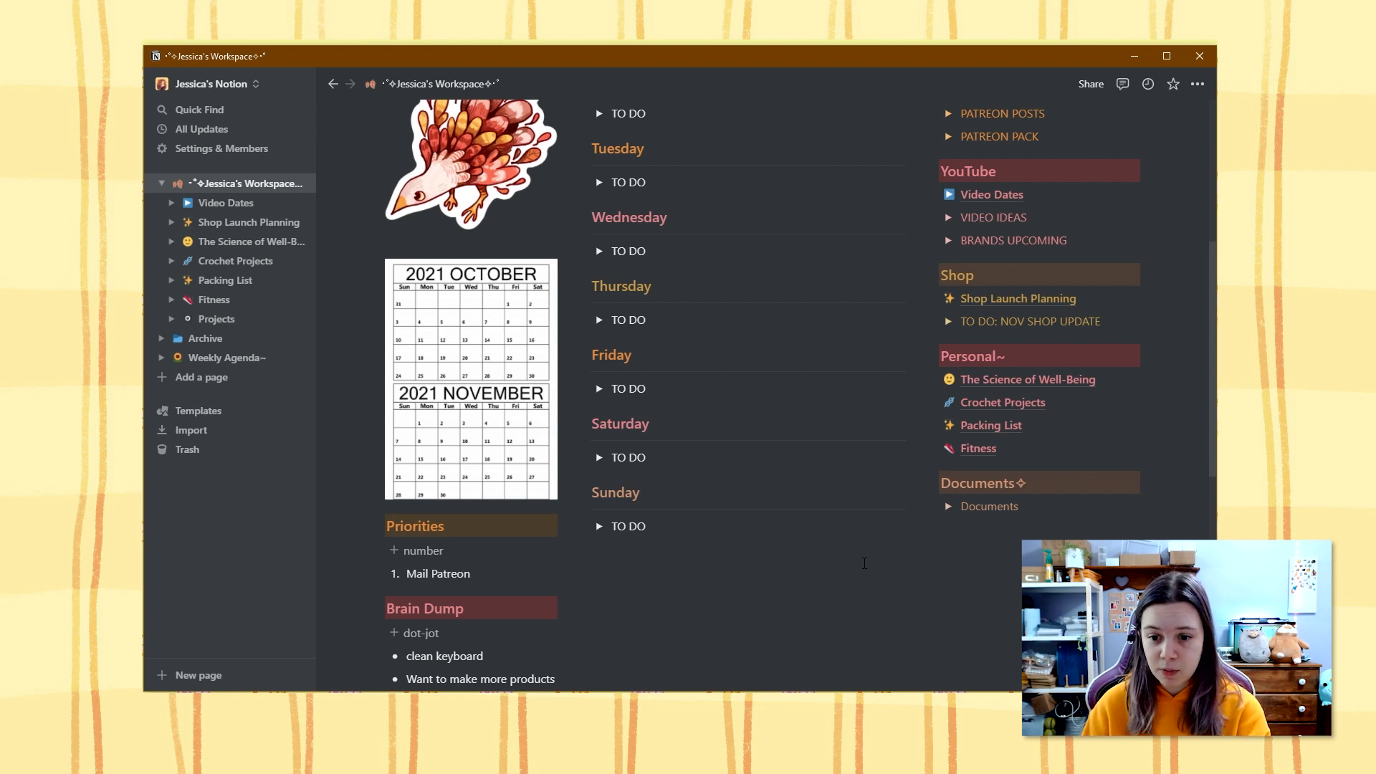
# - Expand the Documents toggle to view its attached files and collapse it again
pyautogui.click(948, 506)
pyautogui.click(948, 506)
pyautogui.click(948, 507)
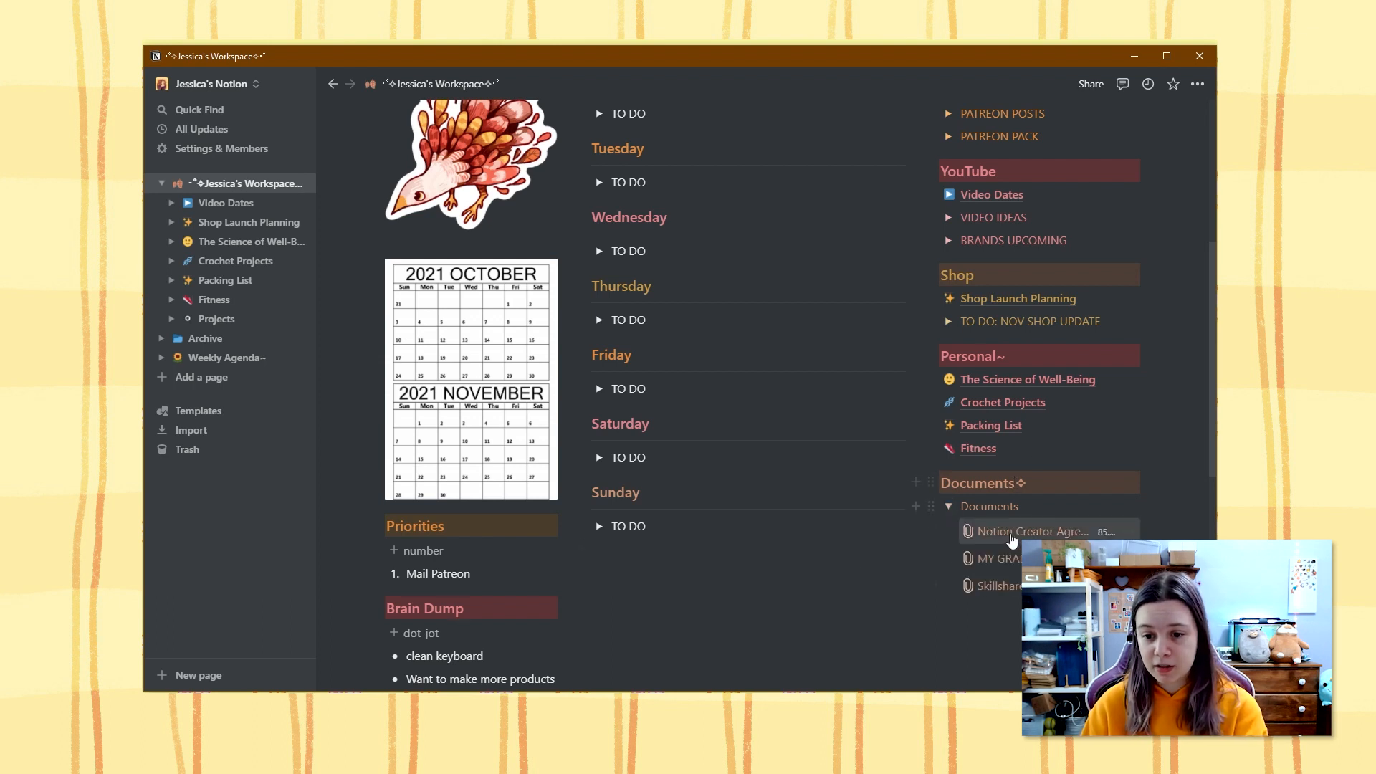
pyautogui.scroll(-2, 1015, 529)
pyautogui.click(950, 364)
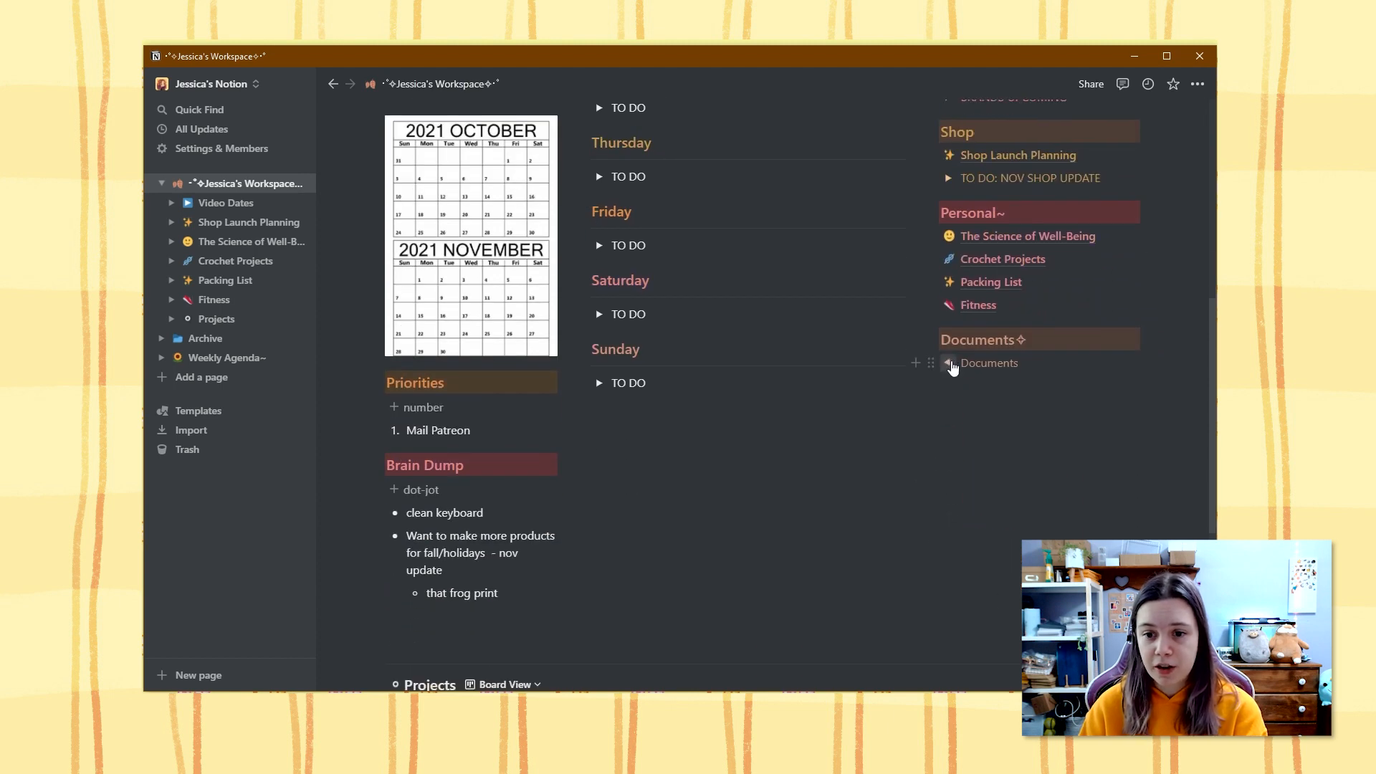
pyautogui.scroll(2, 983, 490)
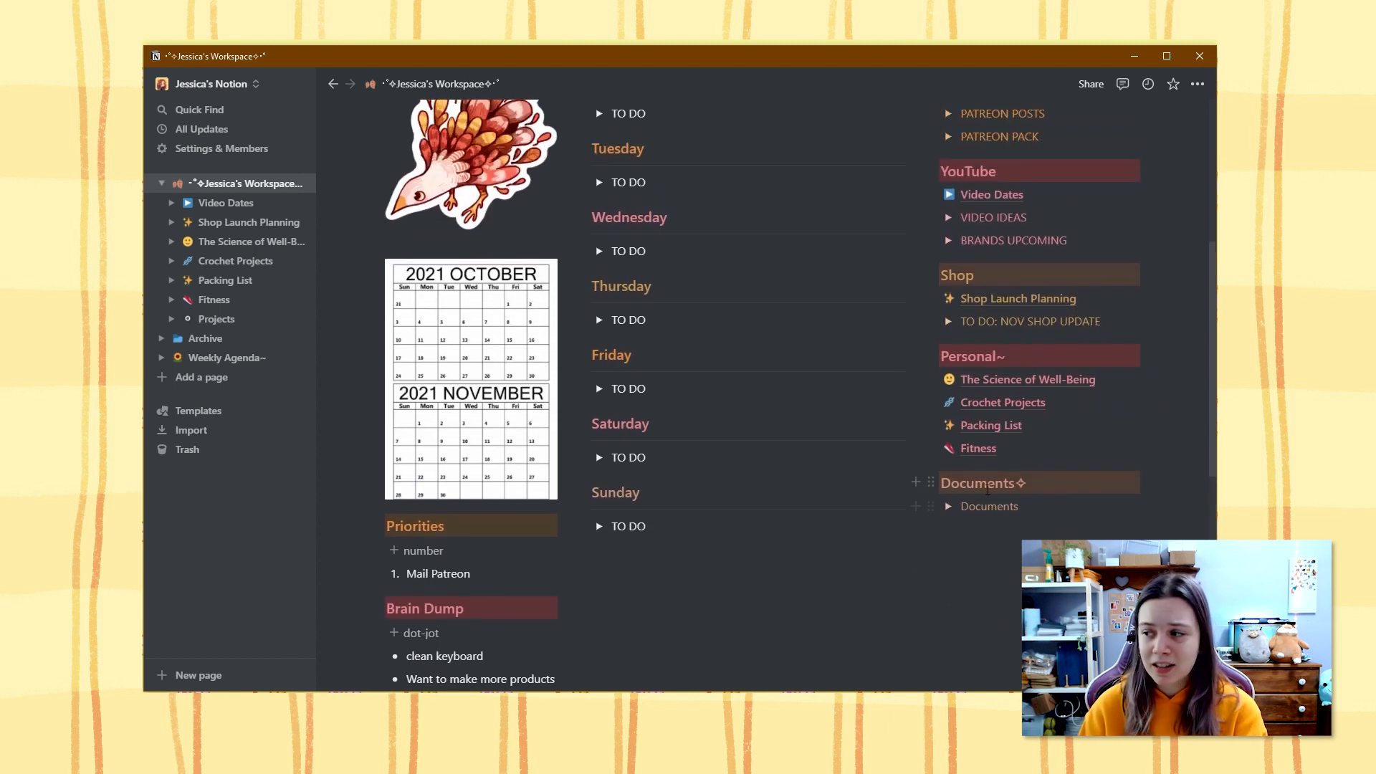
pyautogui.scroll(2, 983, 491)
pyautogui.scroll(-3, 989, 490)
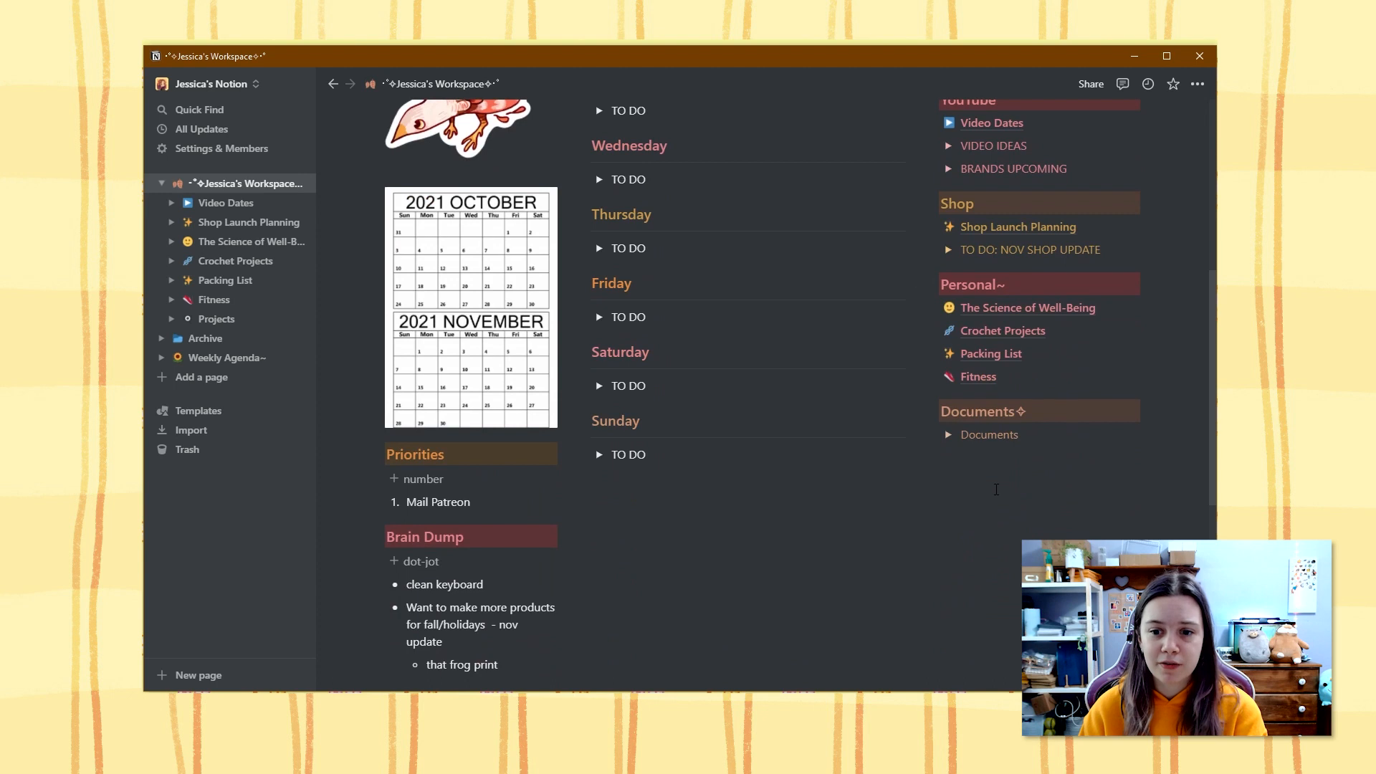
pyautogui.scroll(1, 946, 518)
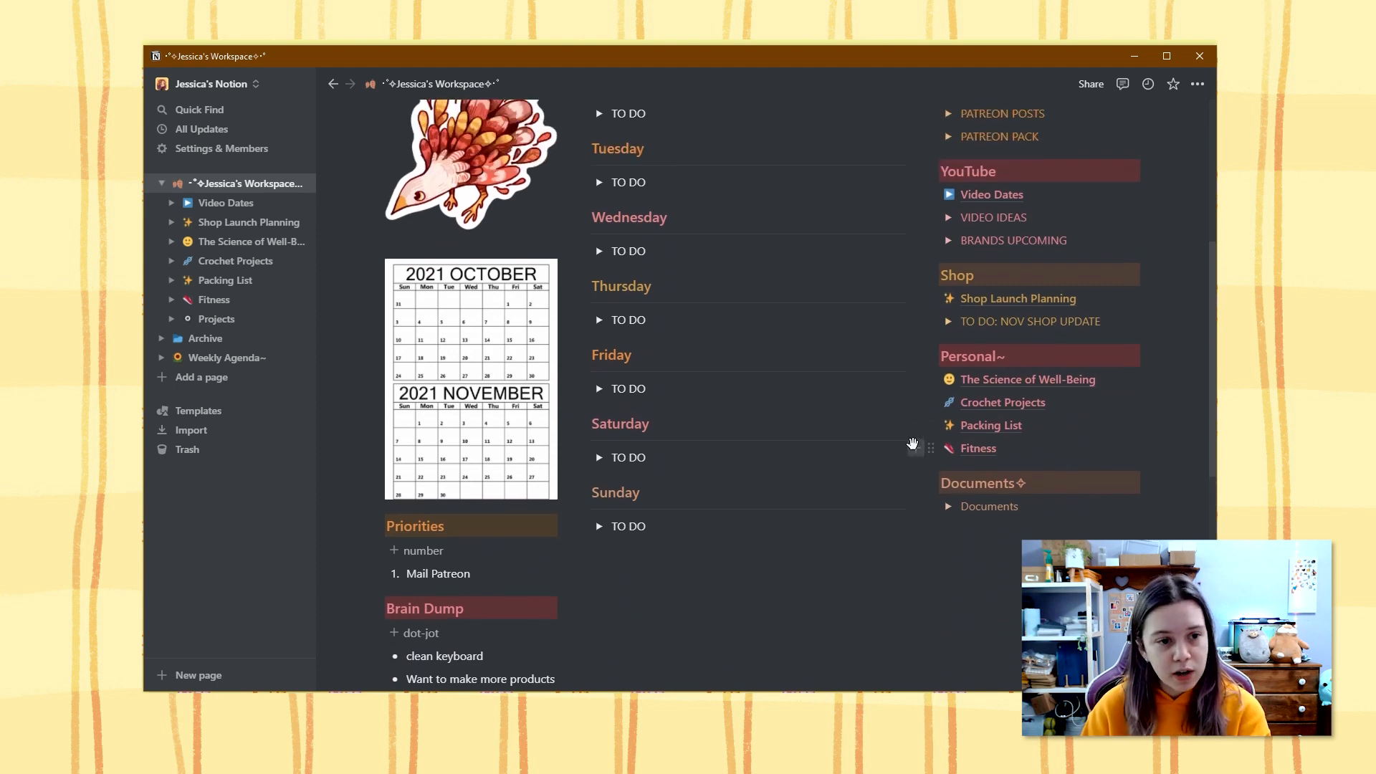
pyautogui.scroll(2, 907, 432)
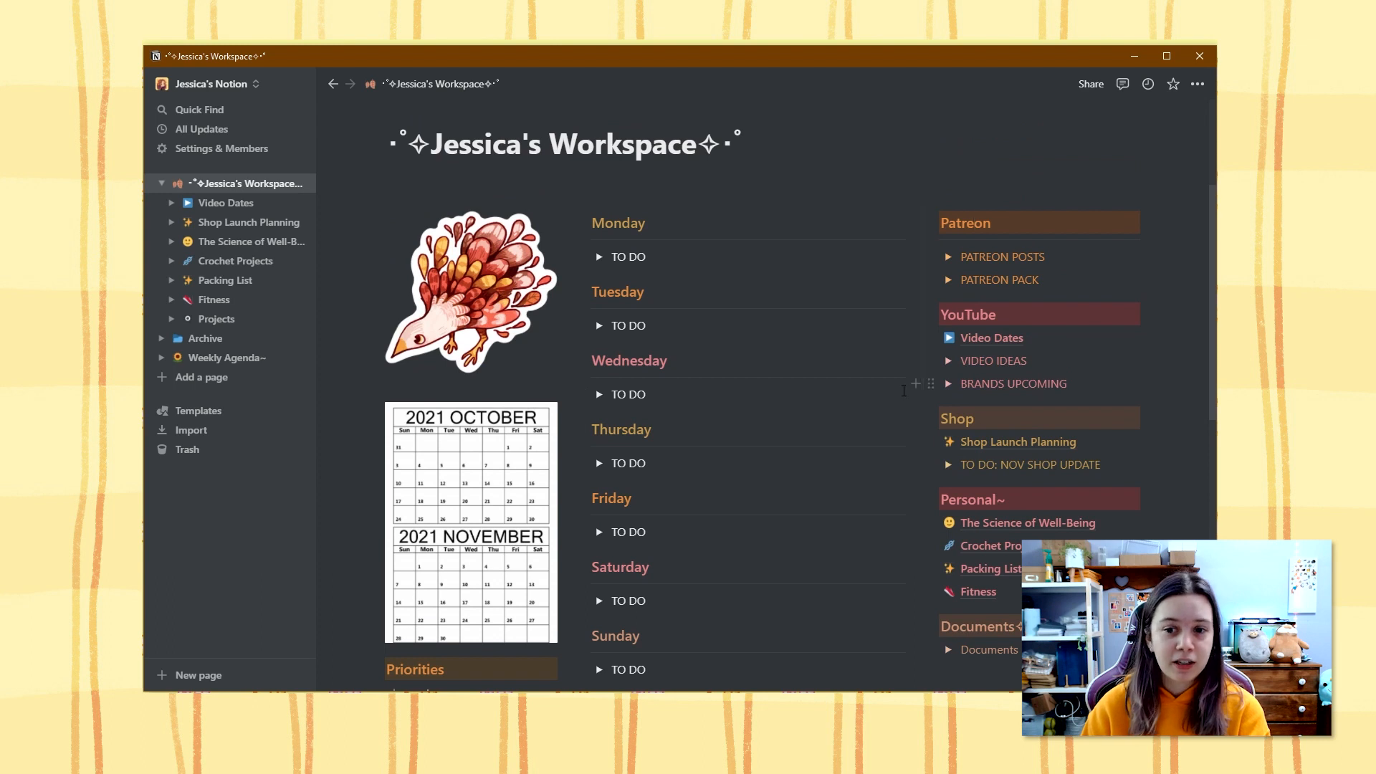
# - Expand the Monday and Tuesday to-do toggles to view their tasks and collapse them again
pyautogui.scroll(-1, 753, 301)
pyautogui.click(598, 185)
pyautogui.click(598, 185)
pyautogui.click(598, 254)
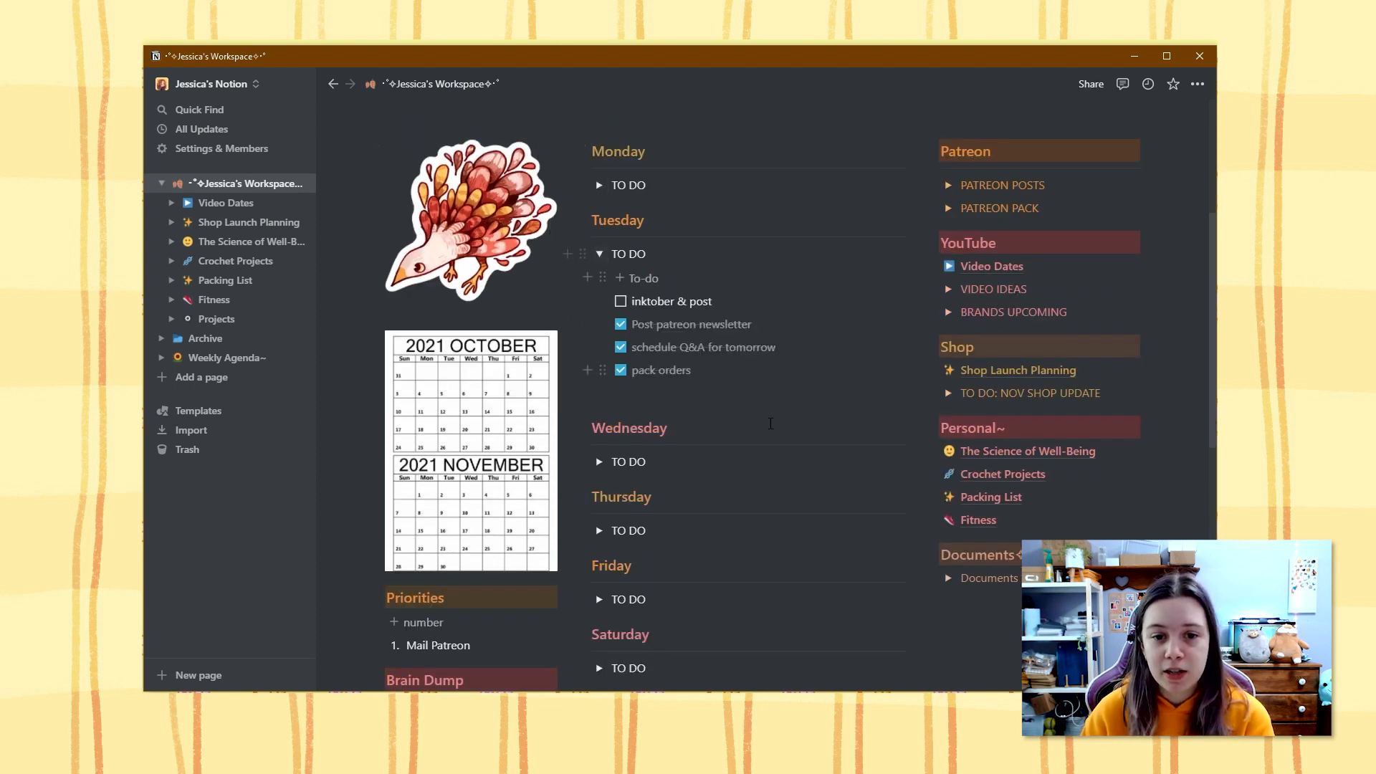
pyautogui.click(598, 253)
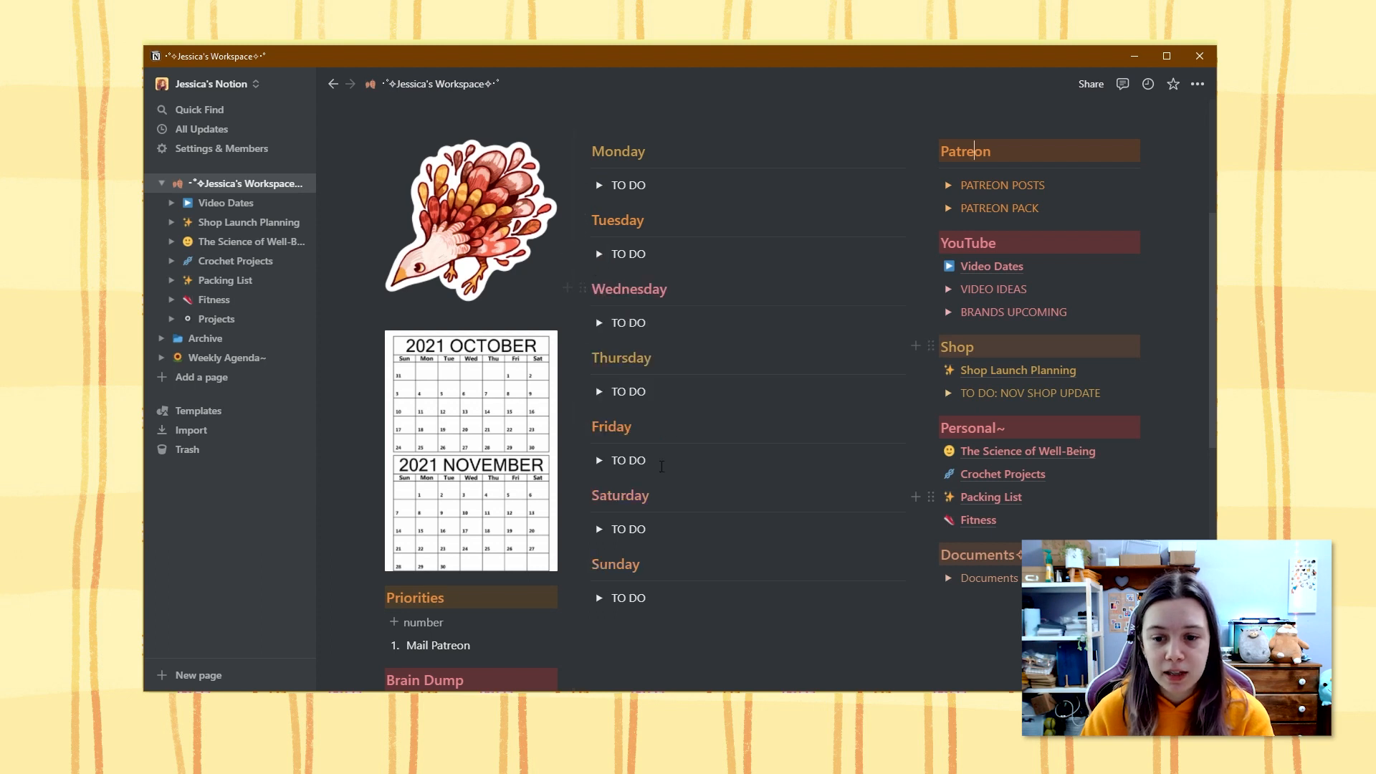
# - Examine the Priorities and Brain Dump lists beneath the calendar image and how they fit with the rest of the workspace page
pyautogui.scroll(-2, 478, 337)
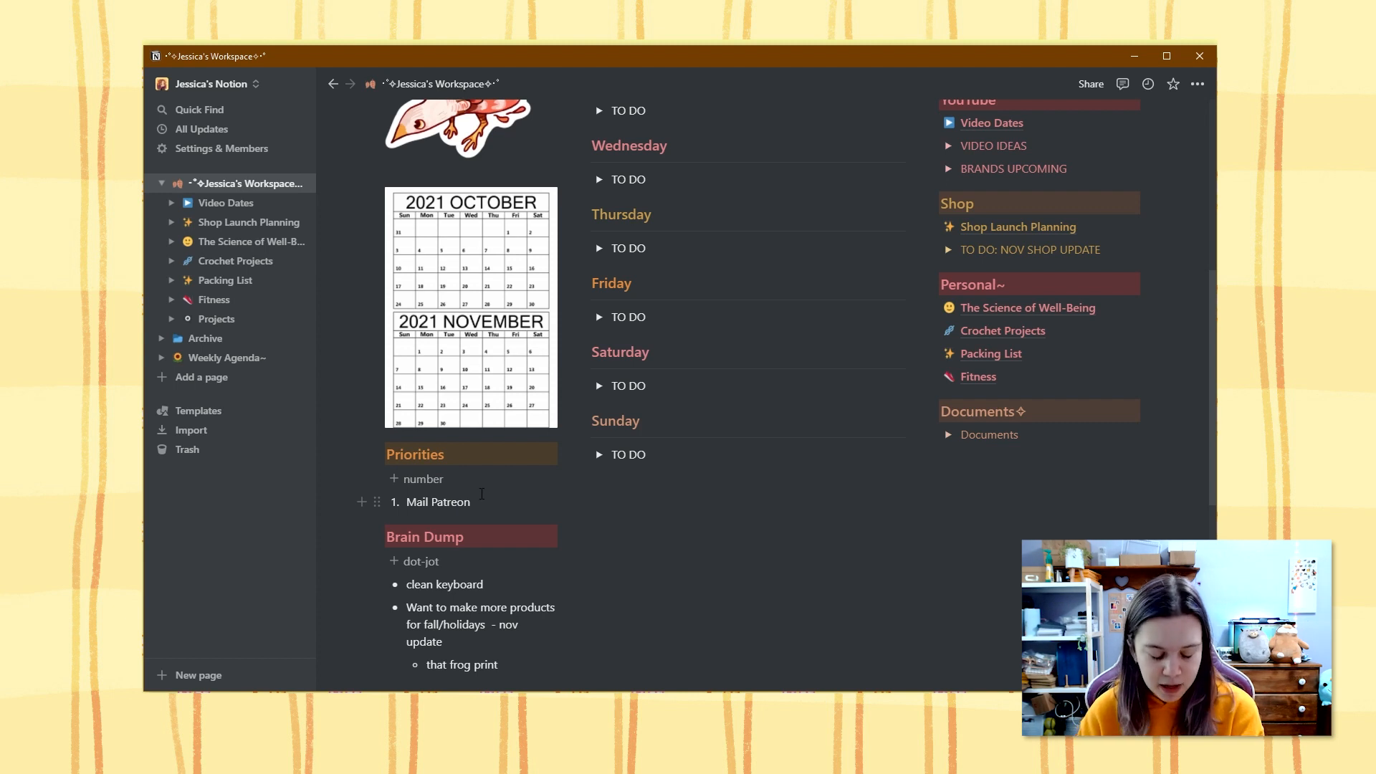
pyautogui.scroll(-1, 494, 462)
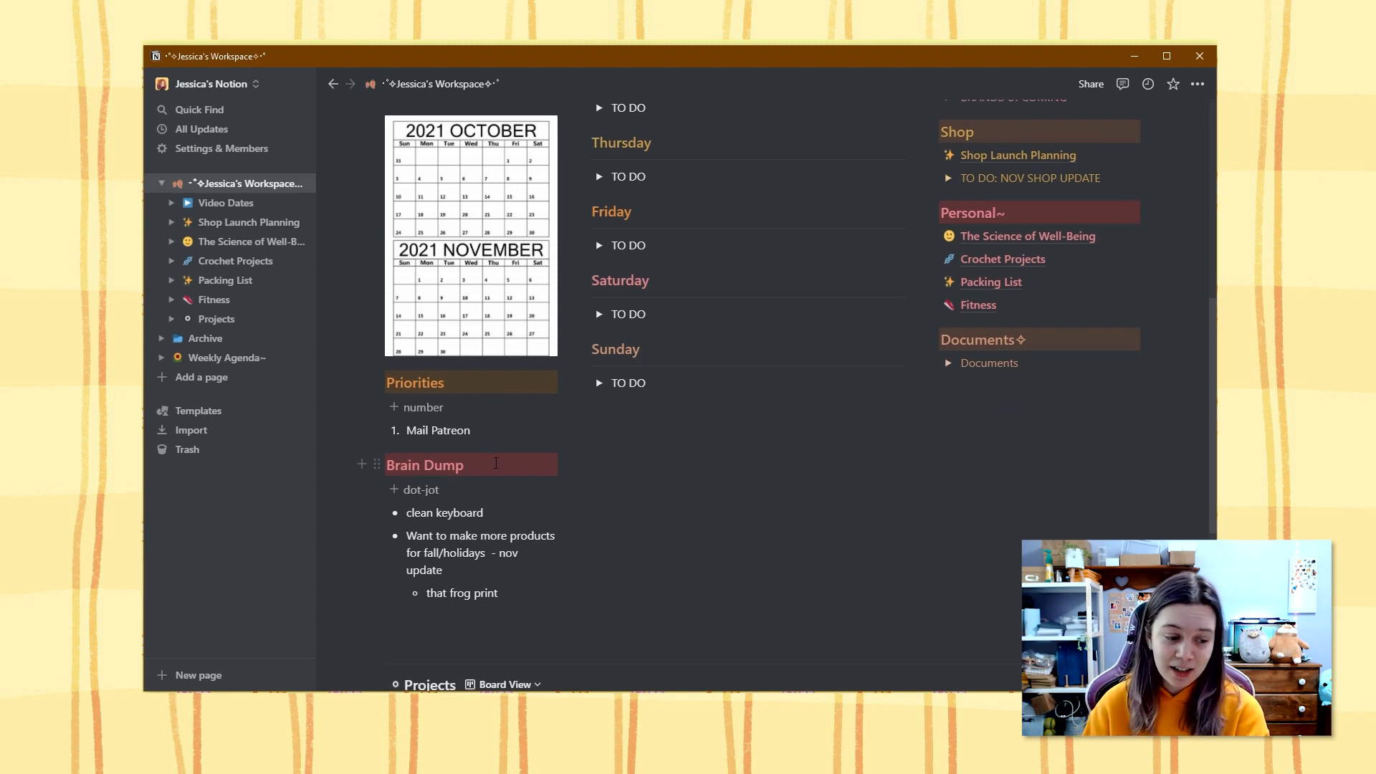
pyautogui.scroll(-1, 482, 456)
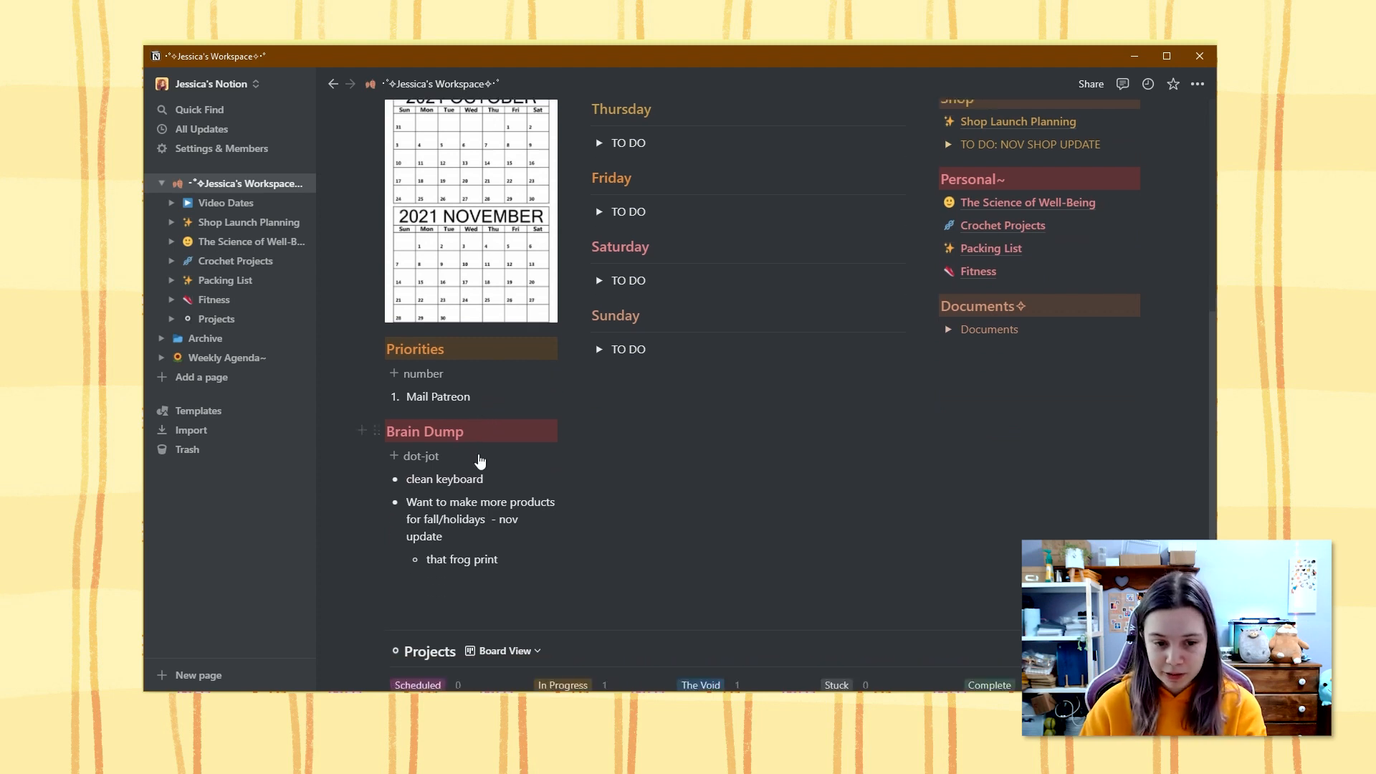
pyautogui.scroll(1, 477, 456)
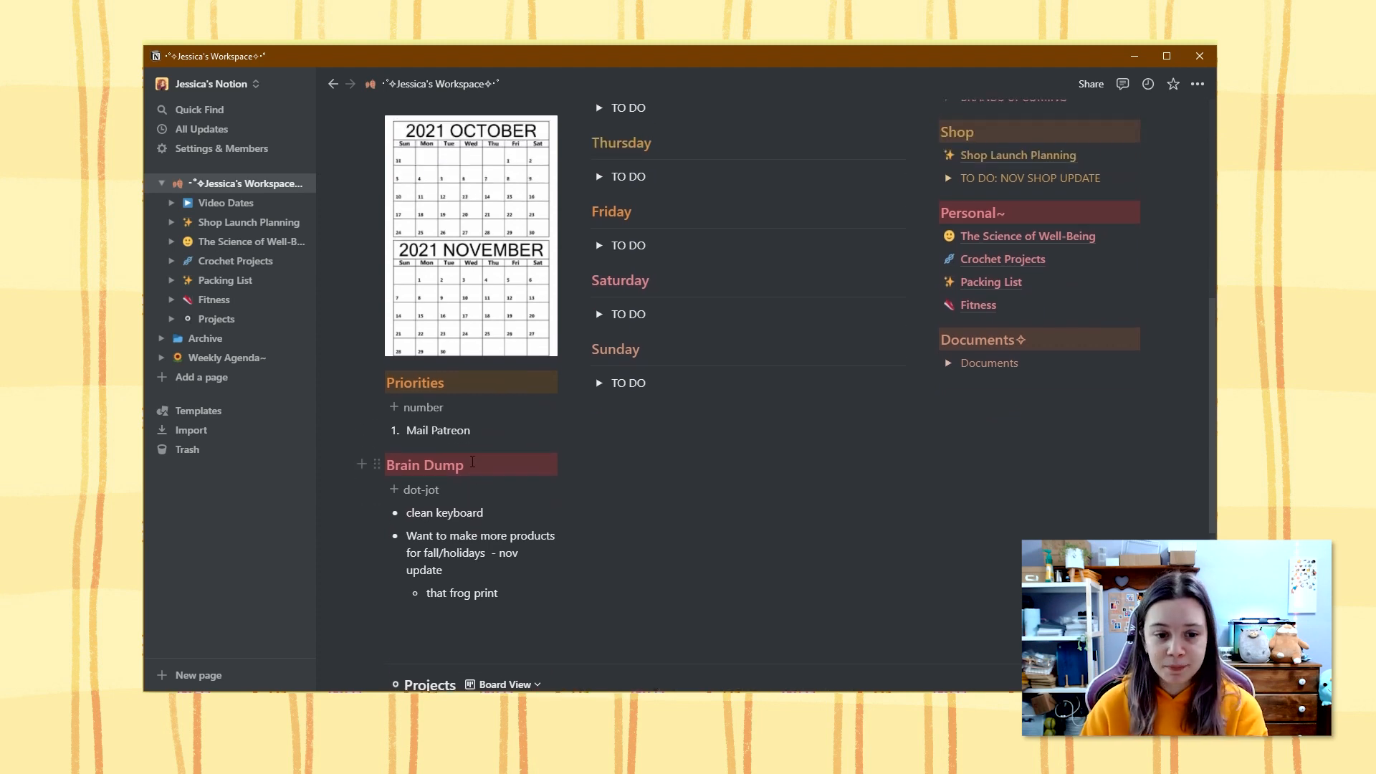
pyautogui.scroll(-1, 483, 461)
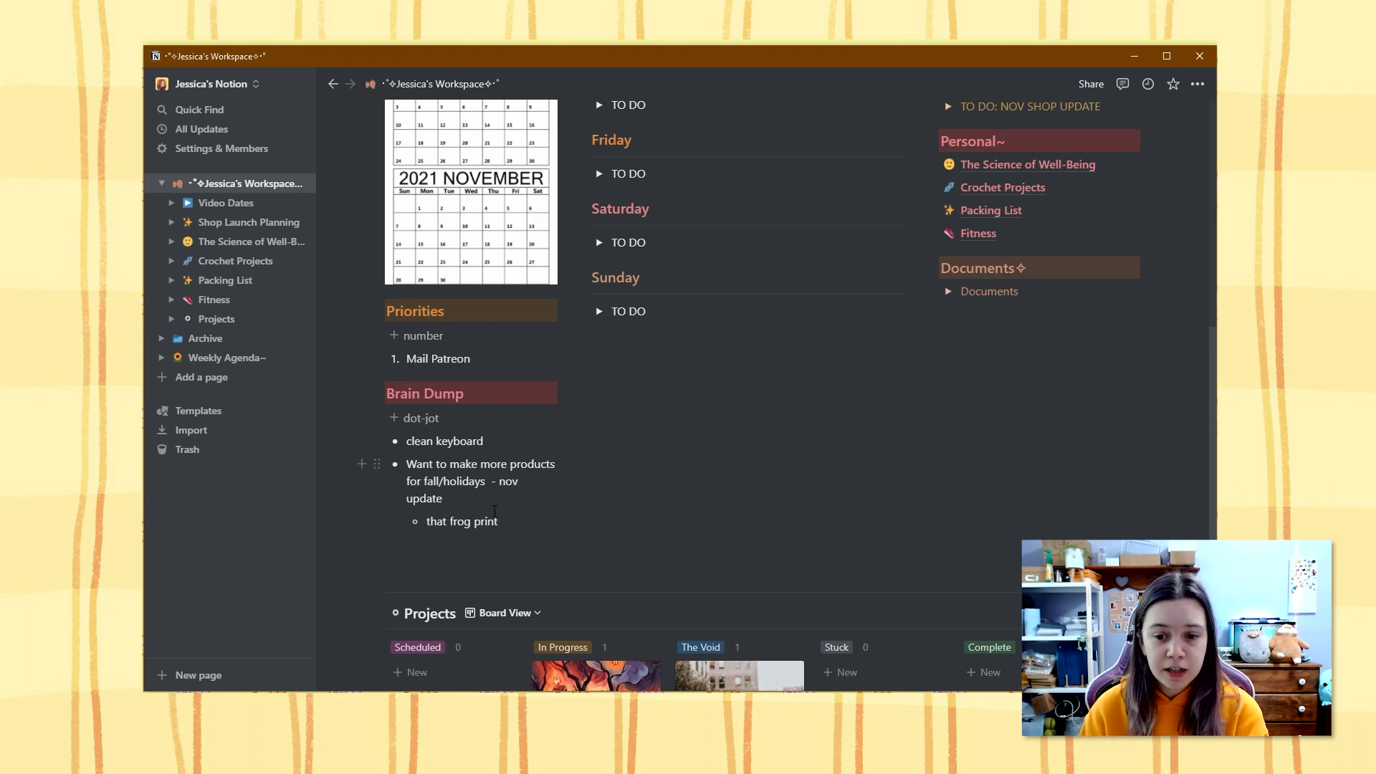
pyautogui.scroll(6, 542, 504)
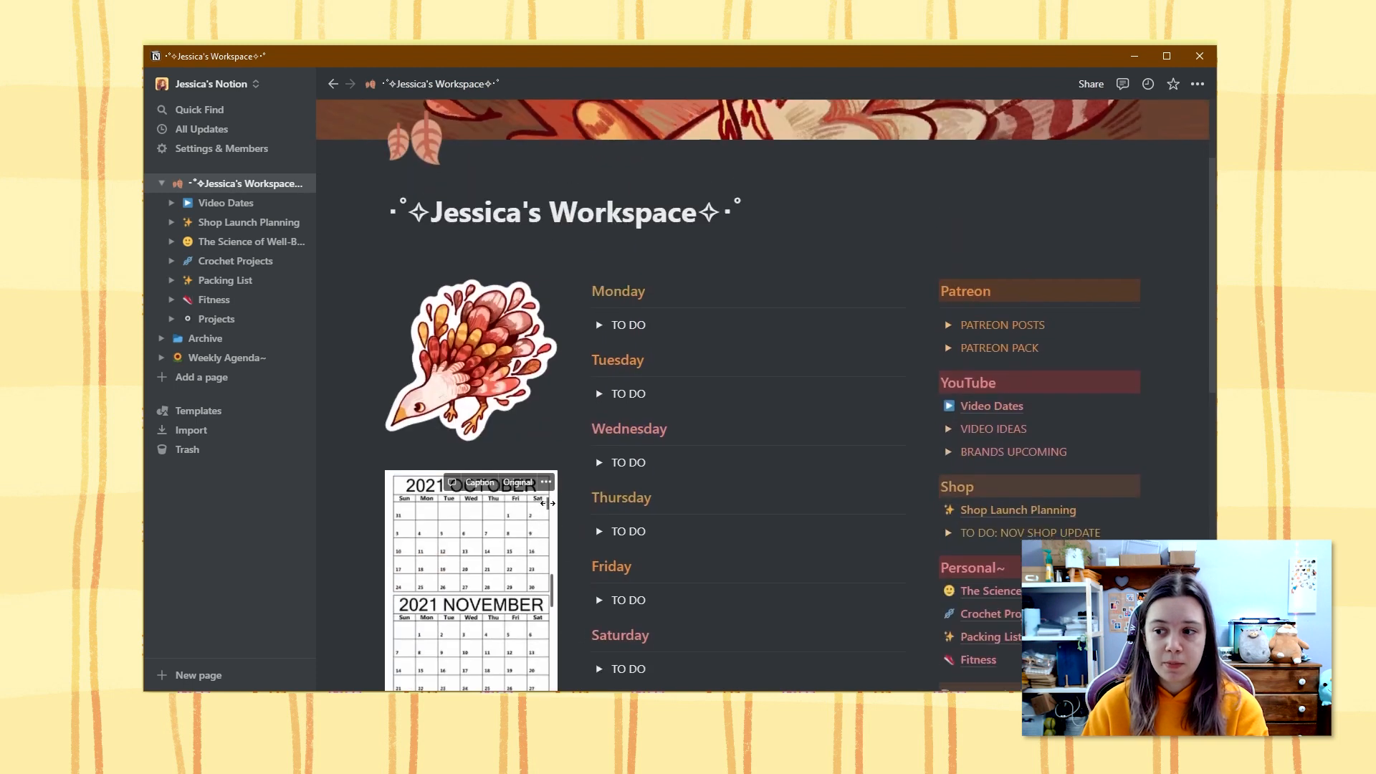
pyautogui.scroll(-4, 549, 504)
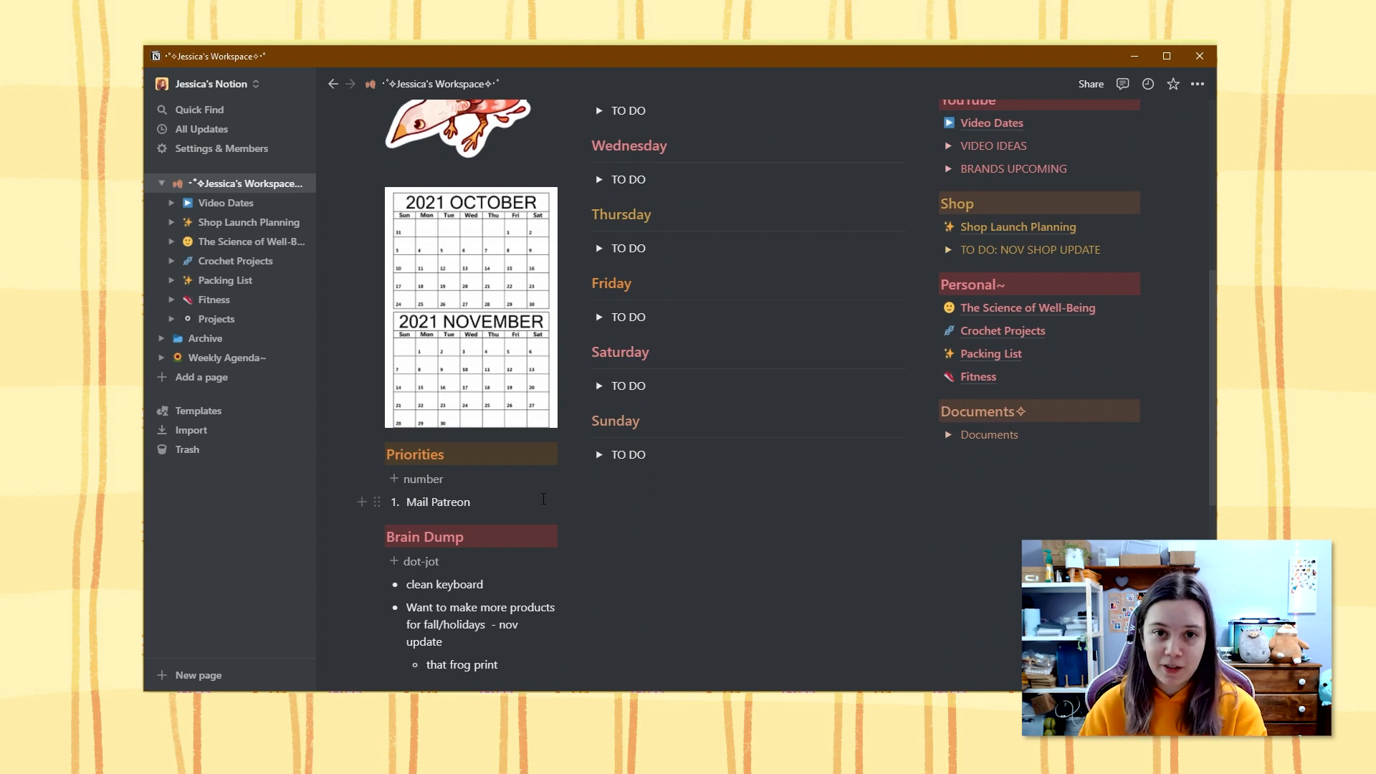
pyautogui.scroll(-1, 549, 503)
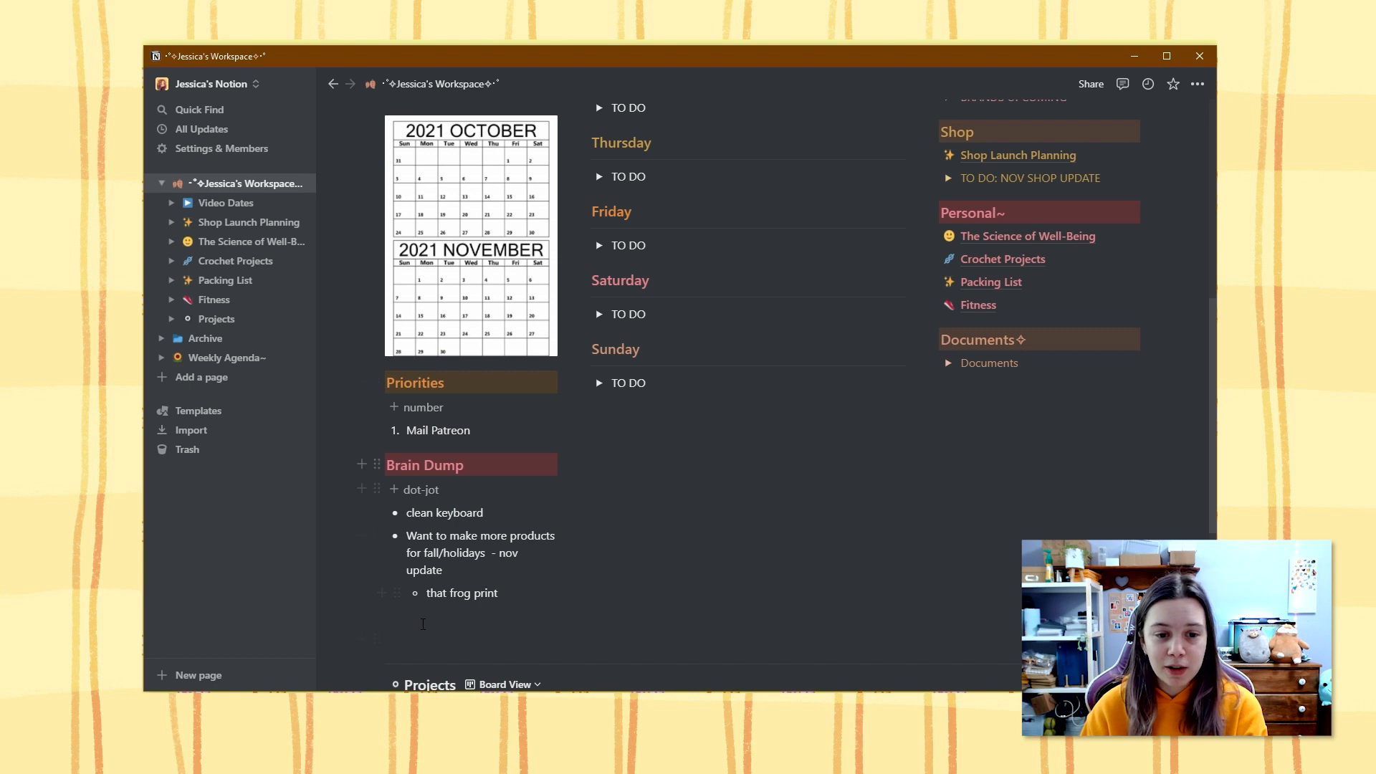
pyautogui.scroll(1, 383, 555)
pyautogui.scroll(-1, 345, 537)
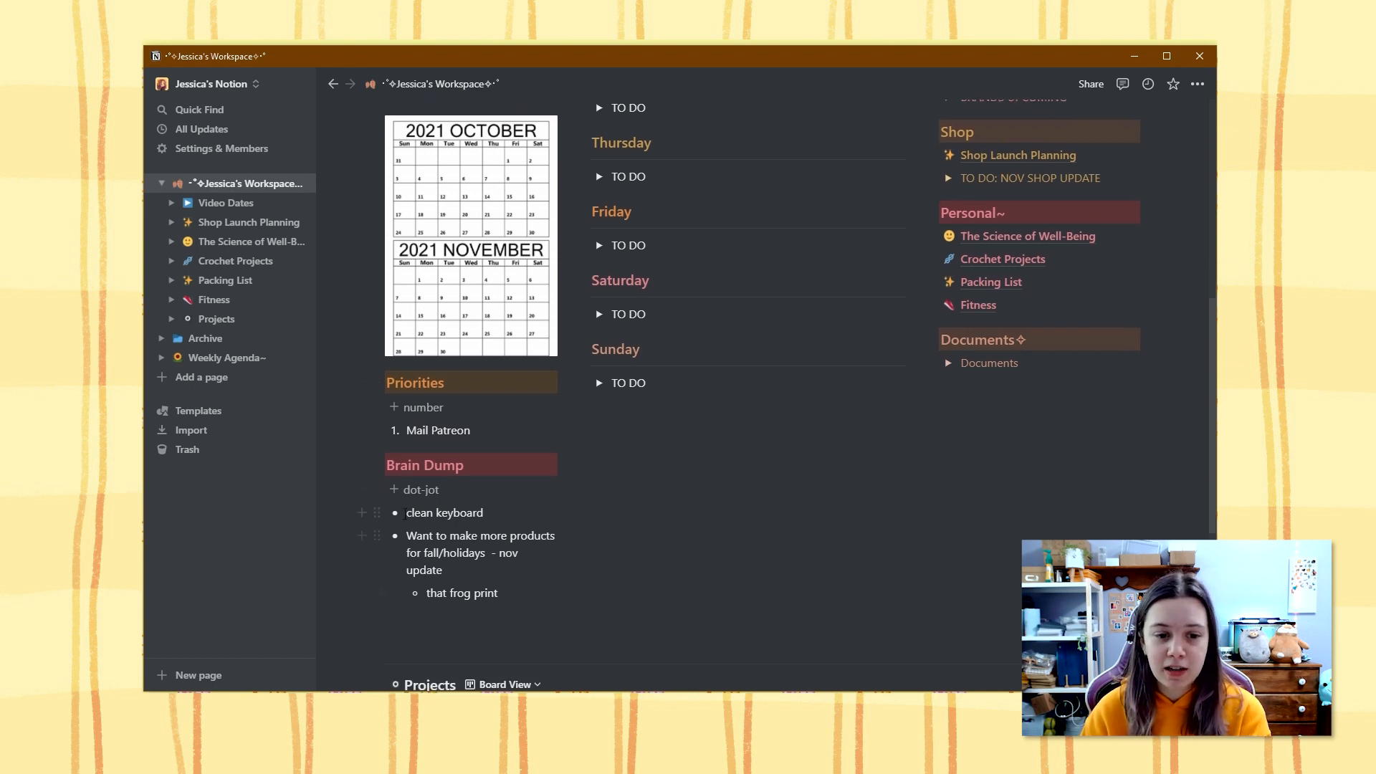
pyautogui.scroll(6, 607, 341)
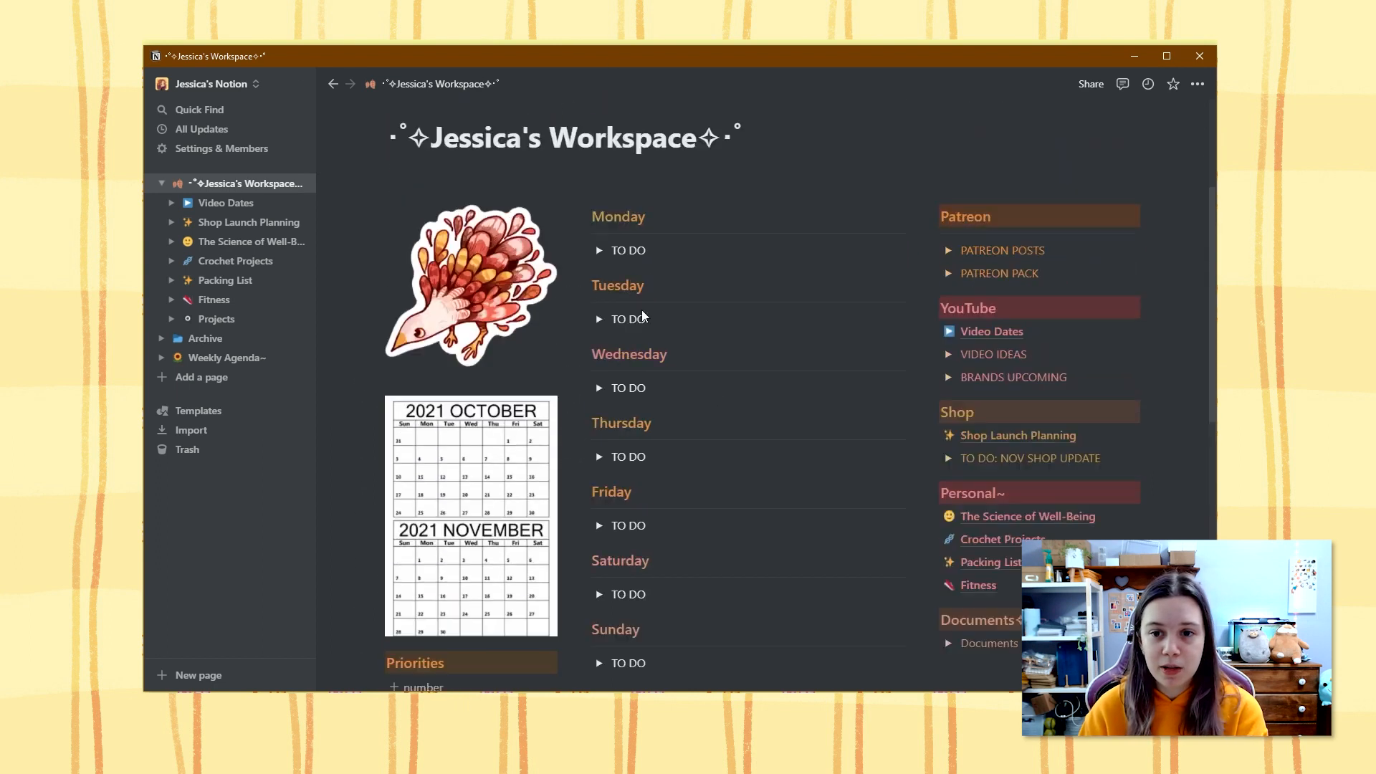
# - Try adding blank to-dos at the start and end of the Patreon Posts list, removing each one and collapsing the list
pyautogui.scroll(-1, 607, 341)
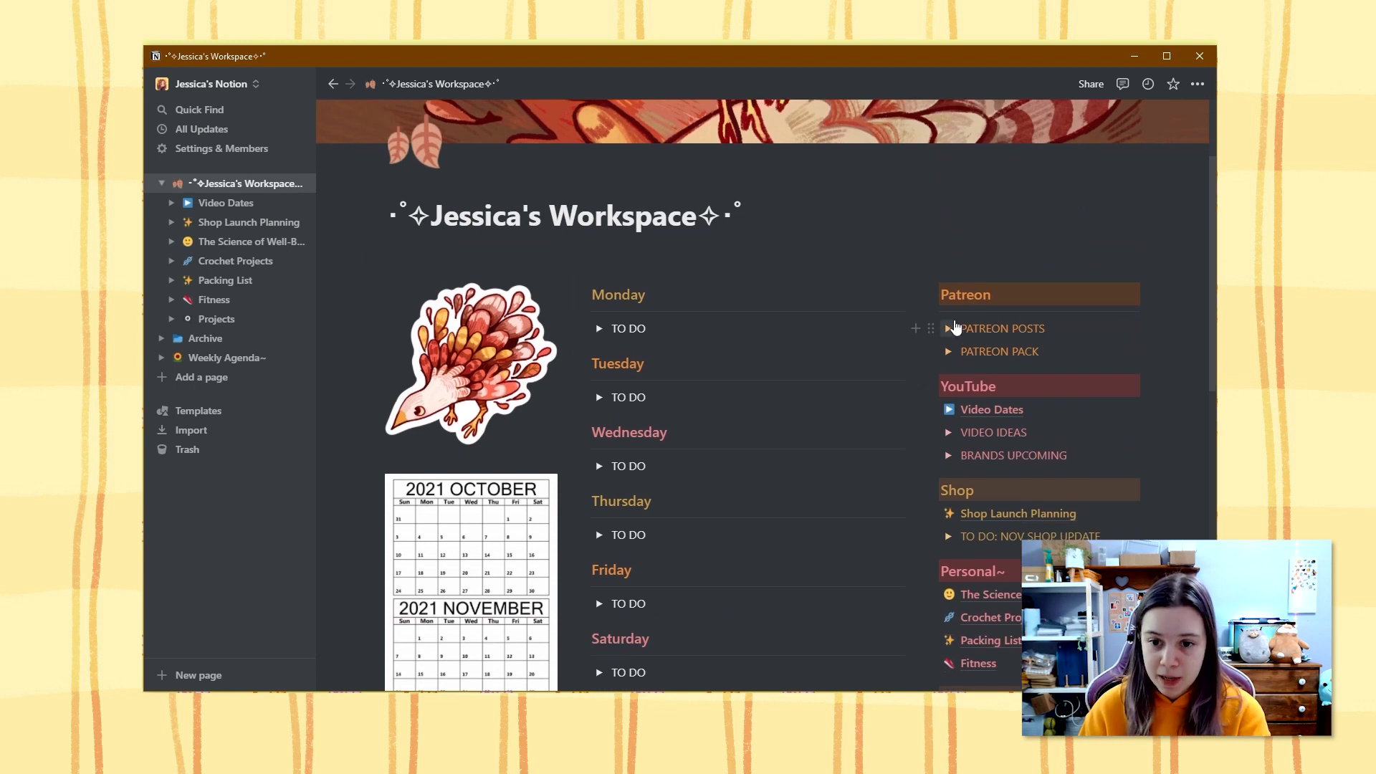
pyautogui.click(949, 329)
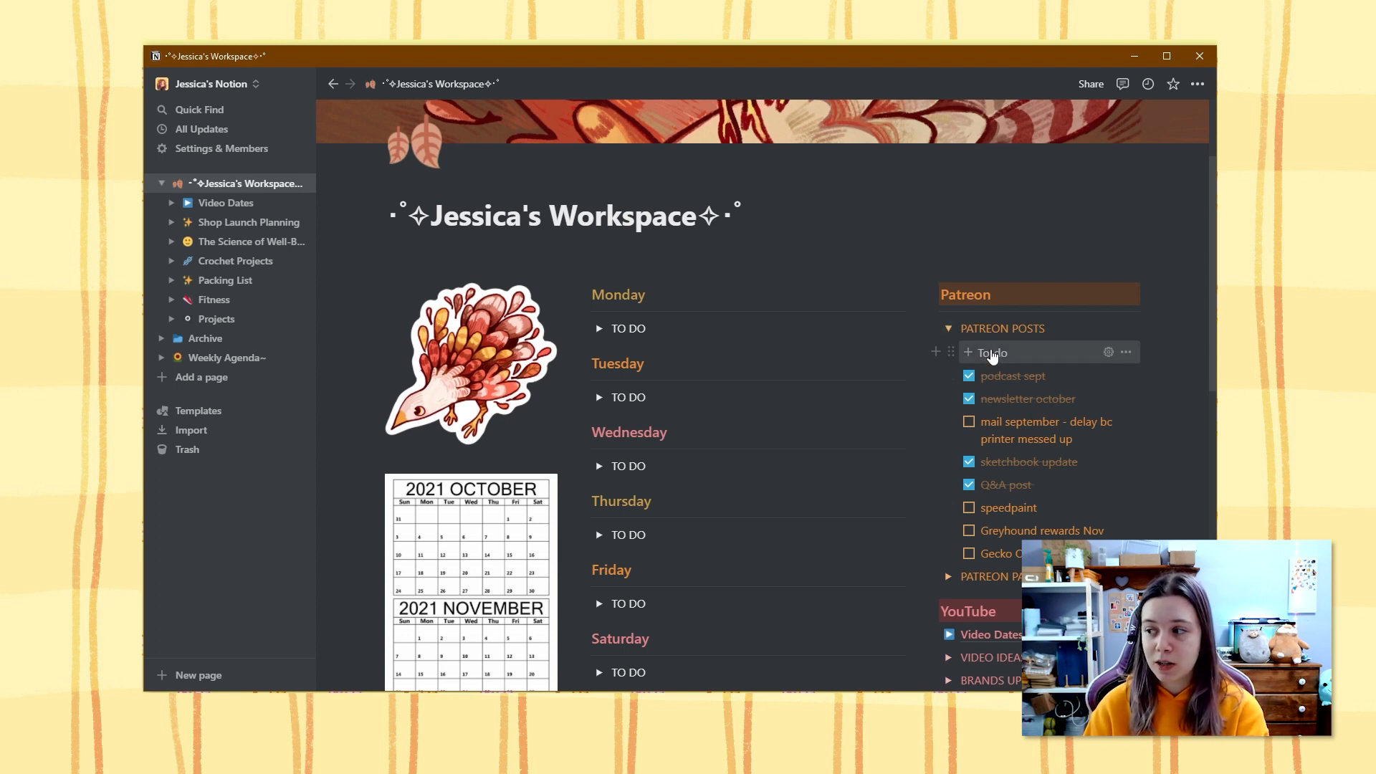
pyautogui.click(999, 355)
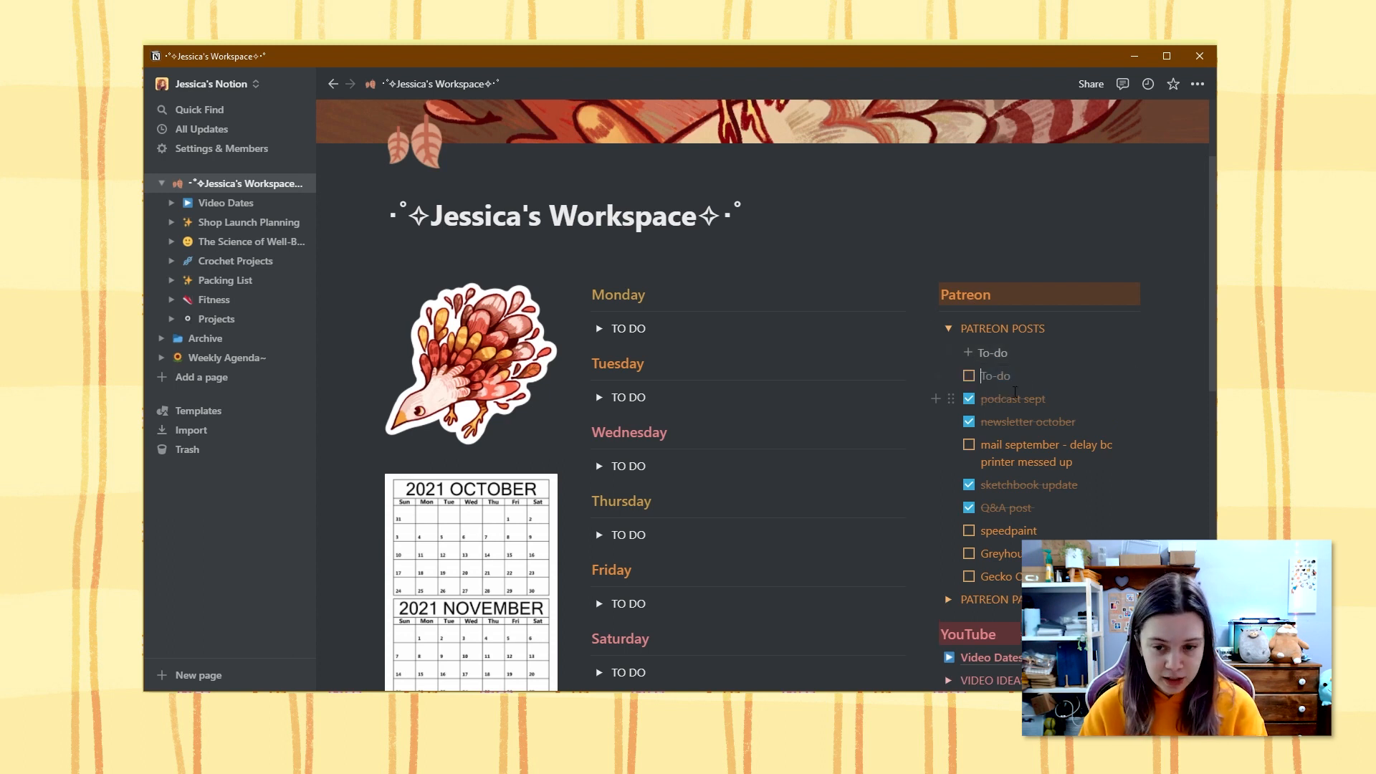
pyautogui.press('Escape')
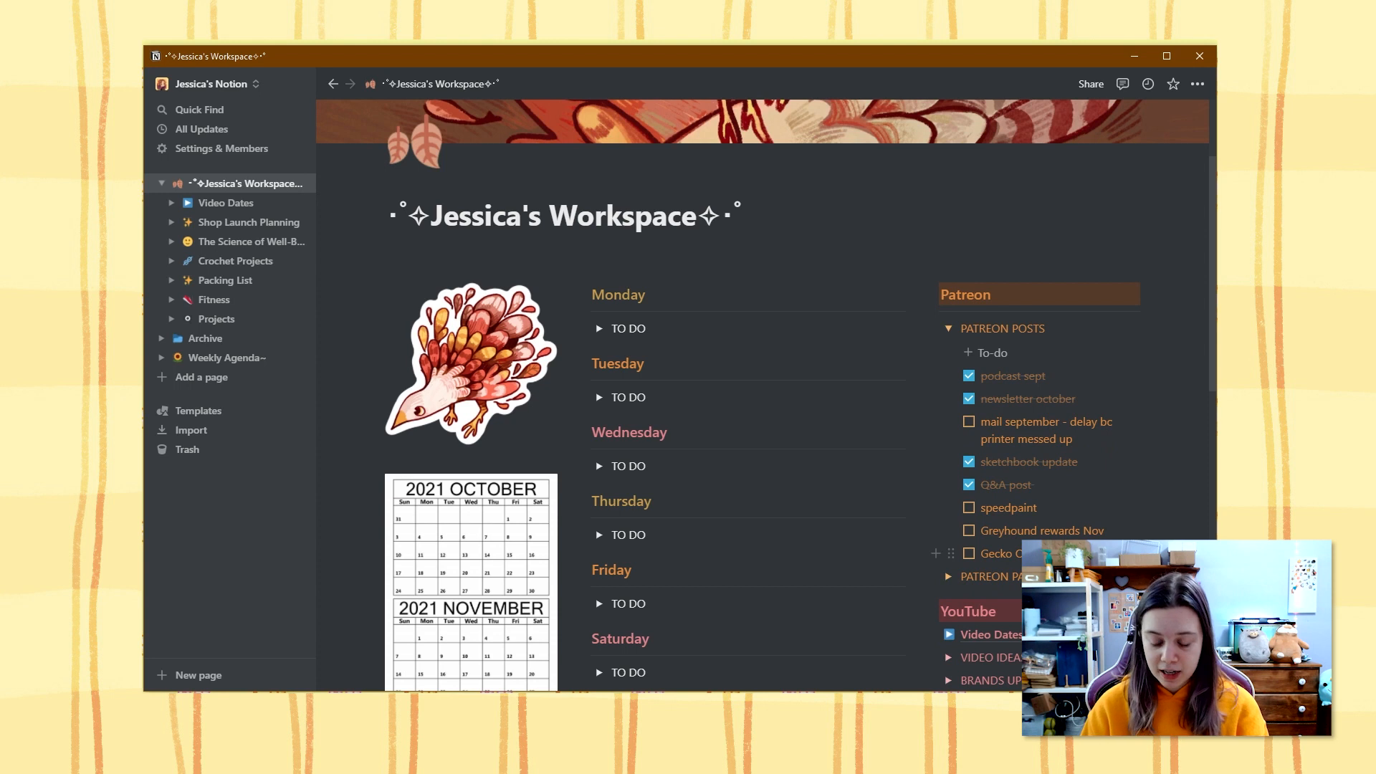
pyautogui.press('Return')
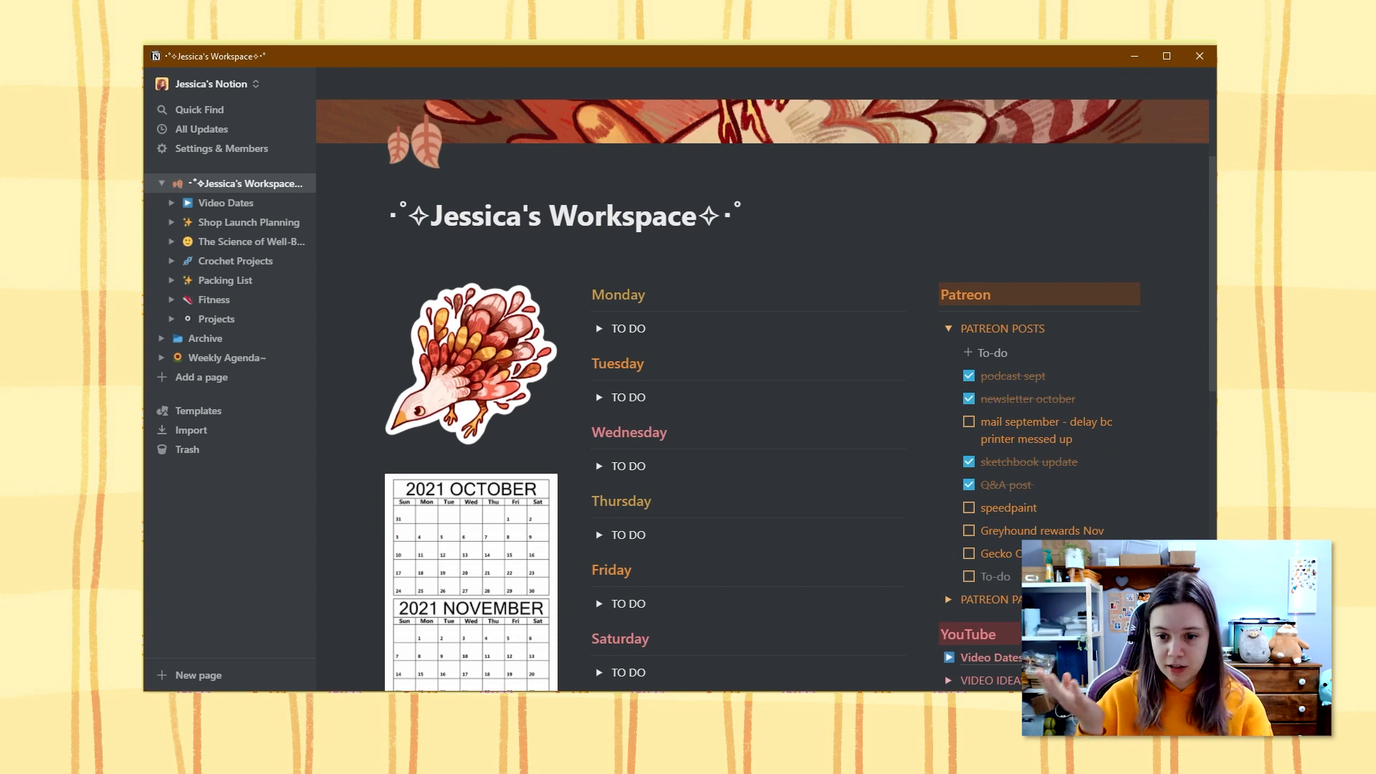
pyautogui.press('BackSpace')
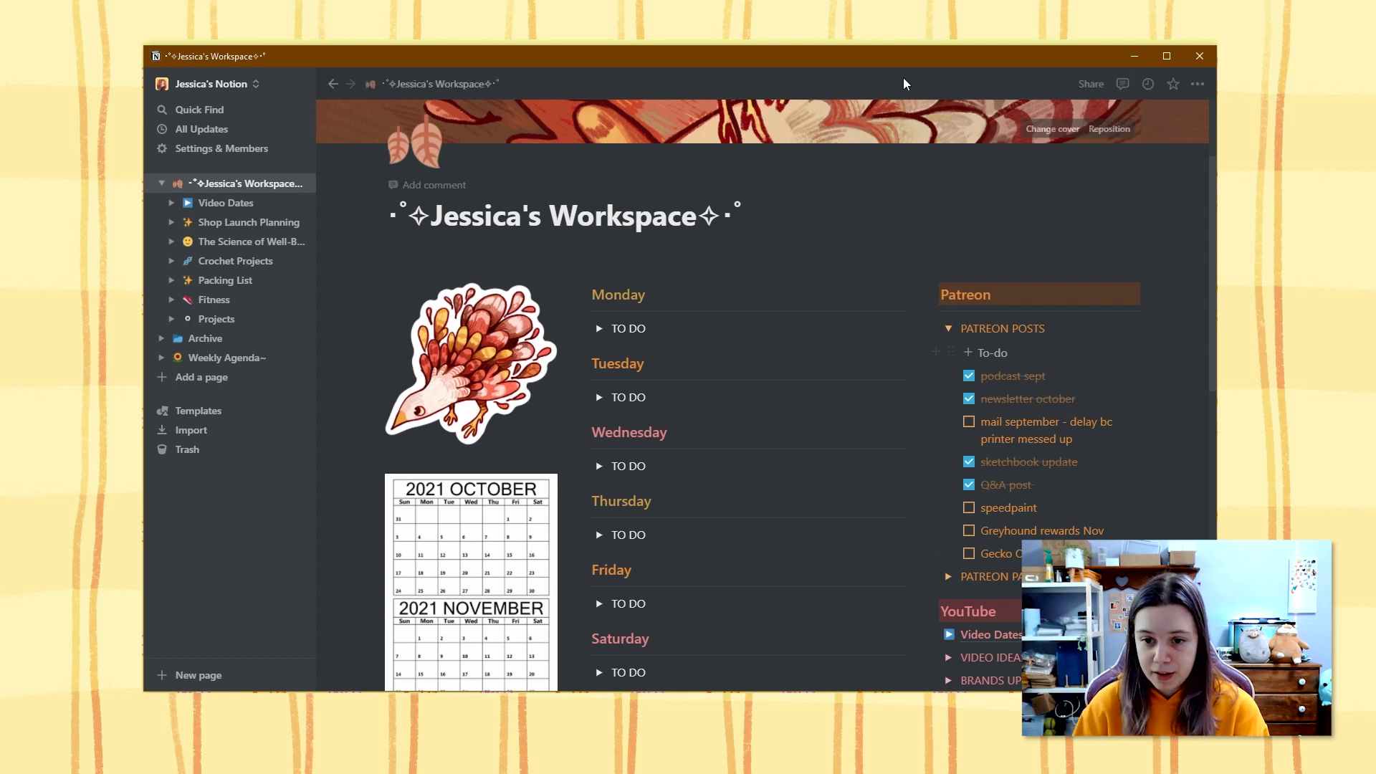
pyautogui.click(951, 331)
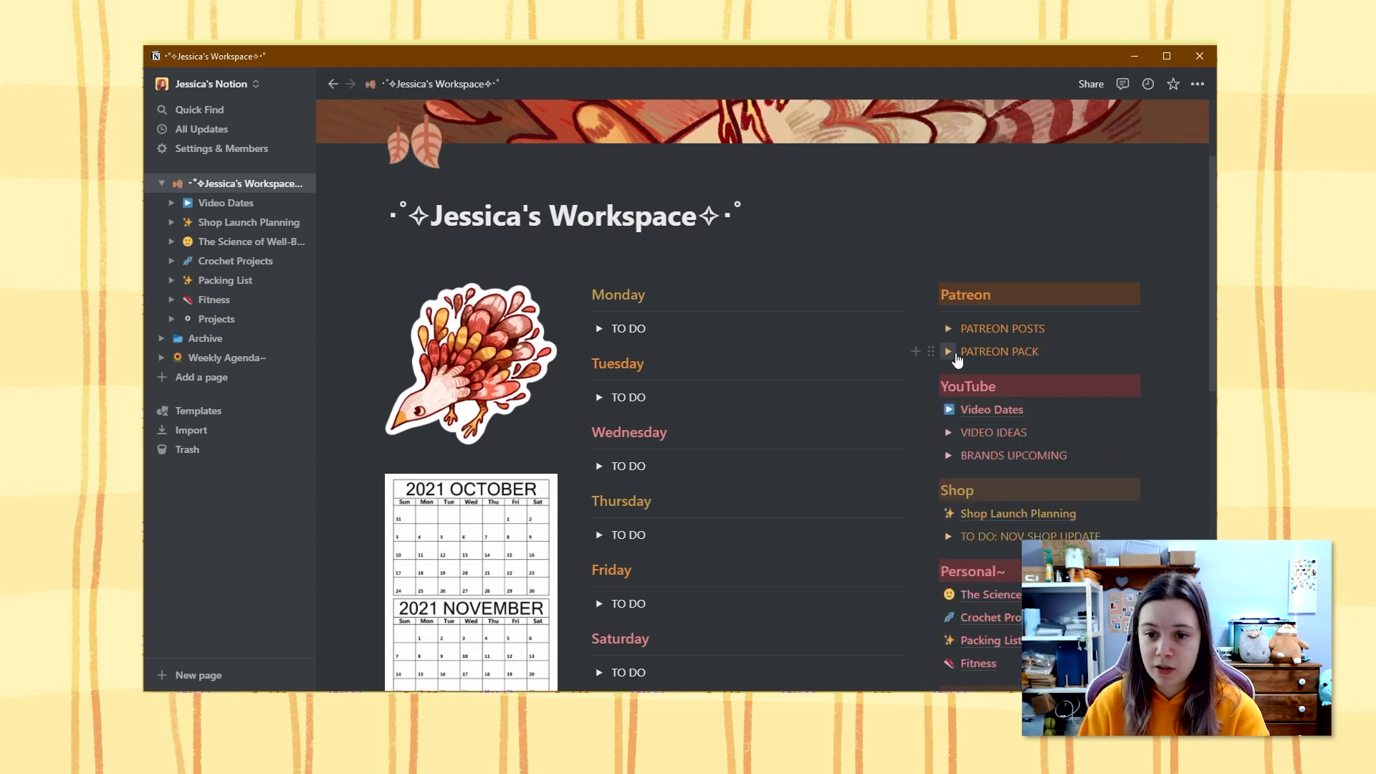
# - Expand the Patreon Pack toggle and delete all the existing to-dos inside it
pyautogui.click(952, 352)
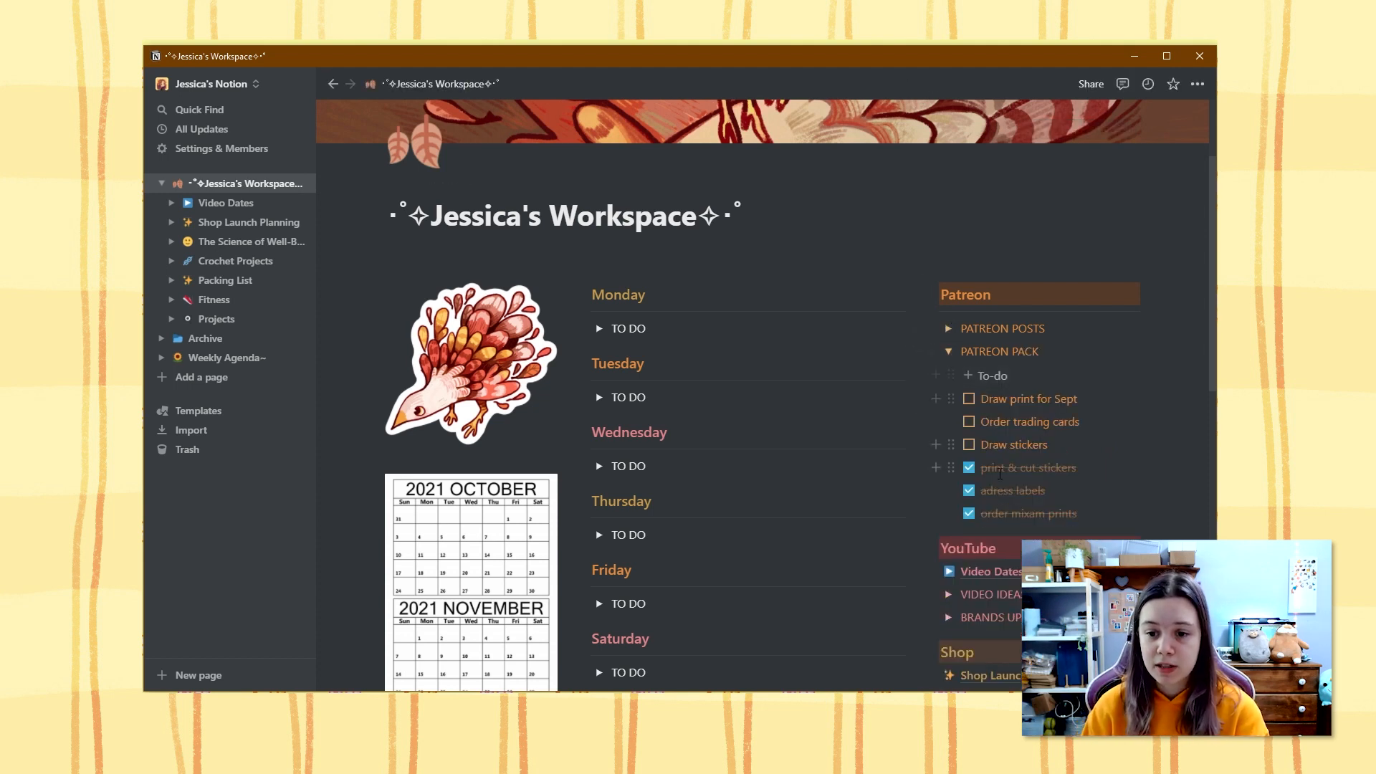
pyautogui.moveTo(1021, 513); pyautogui.dragTo(1000, 401)
pyautogui.press('Delete')
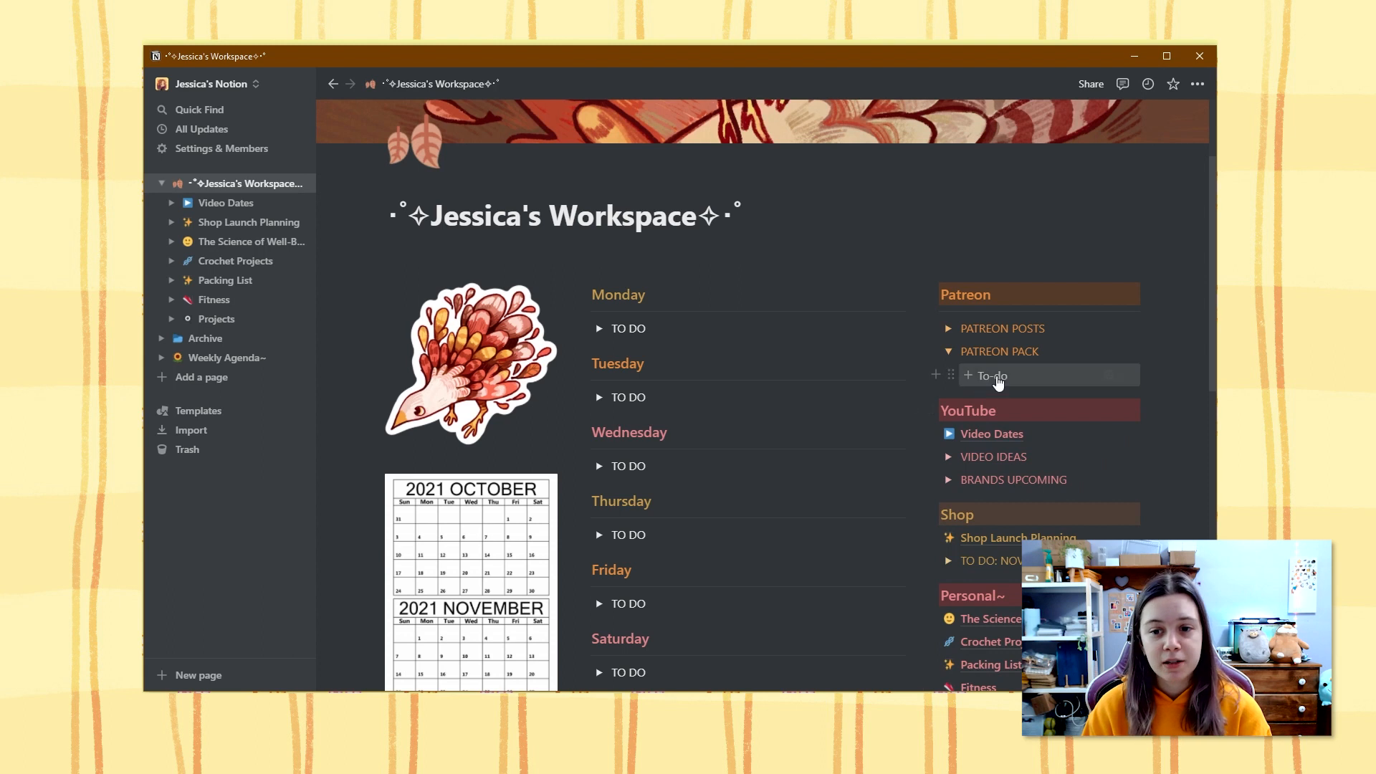
# - Add the to-dos "Draw print", "draw stickers", "print stickers" and "order print" to the Patreon Pack list
pyautogui.click(984, 375)
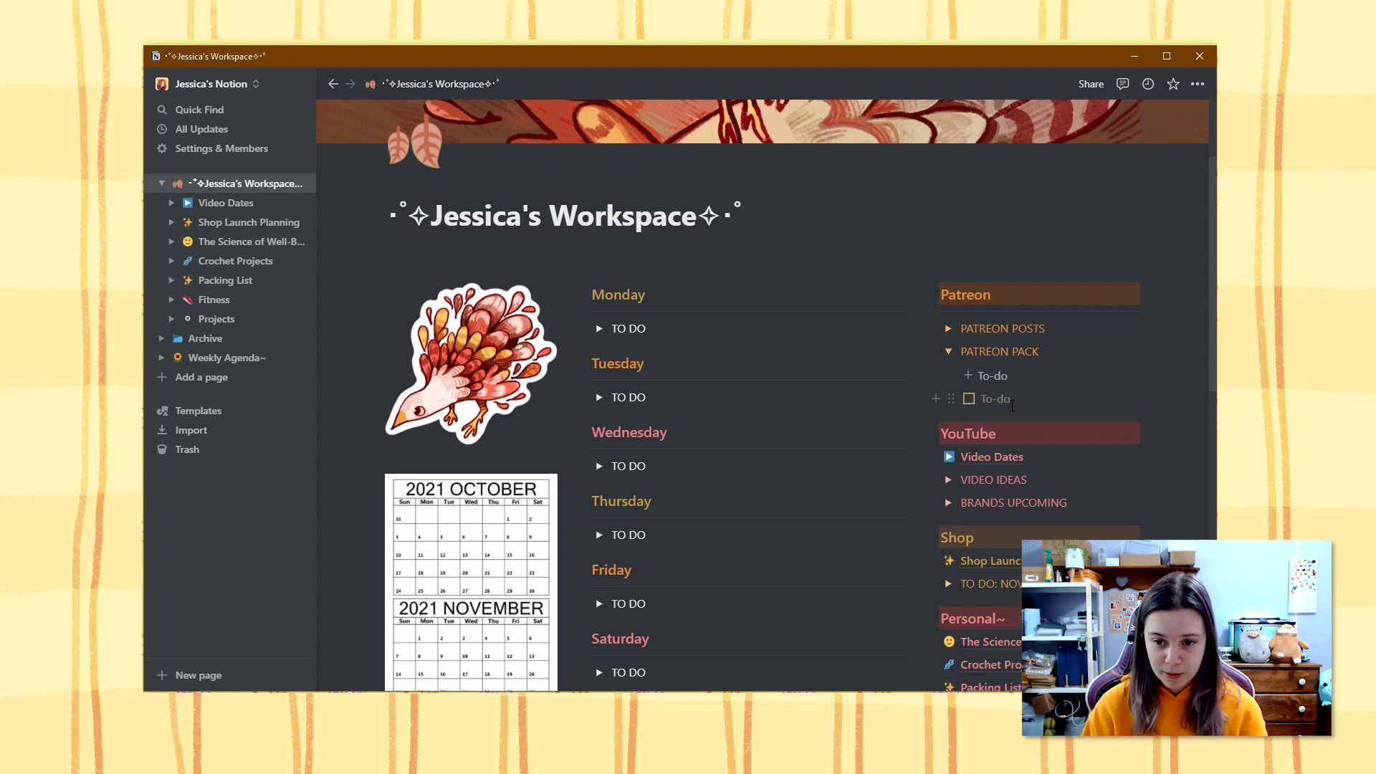
pyautogui.write('Draw')
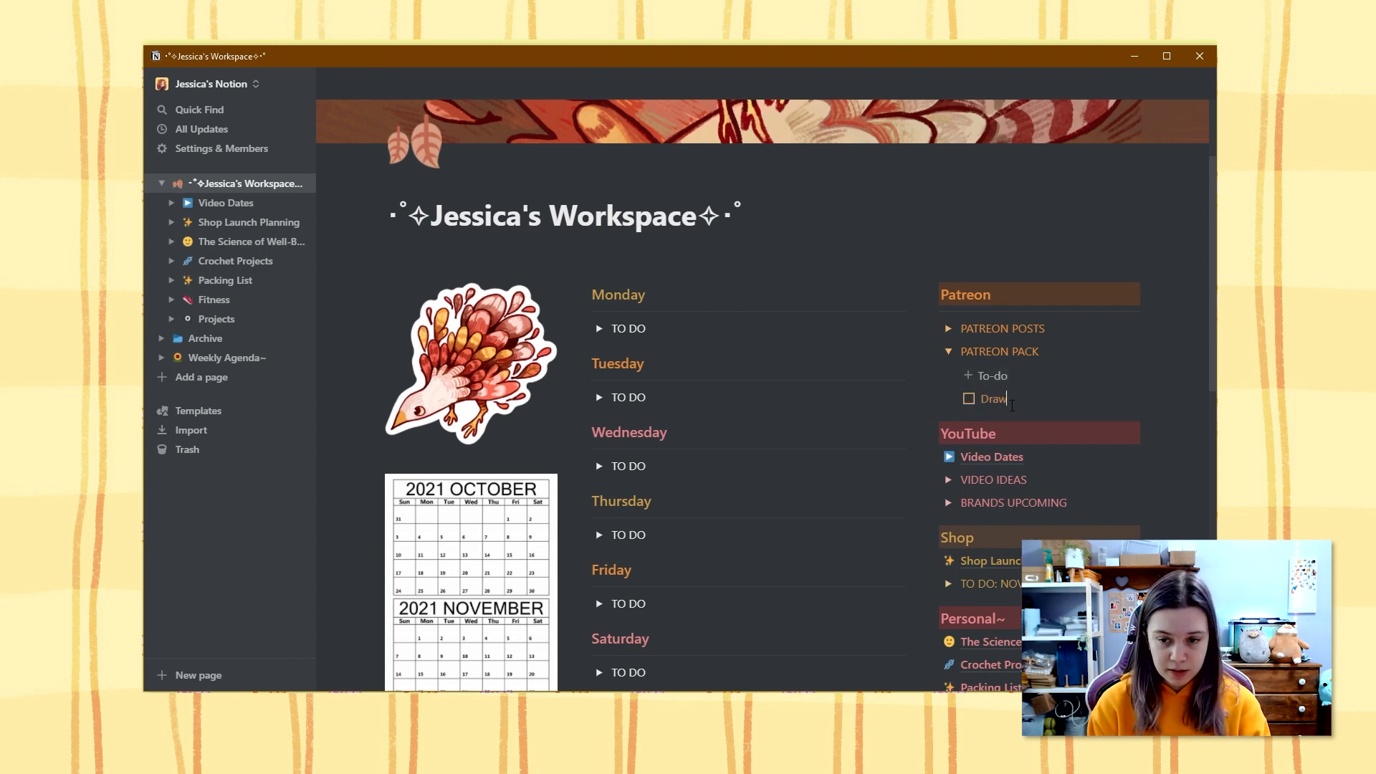
pyautogui.write(' print')
pyautogui.press('Return')
pyautogui.write('dr')
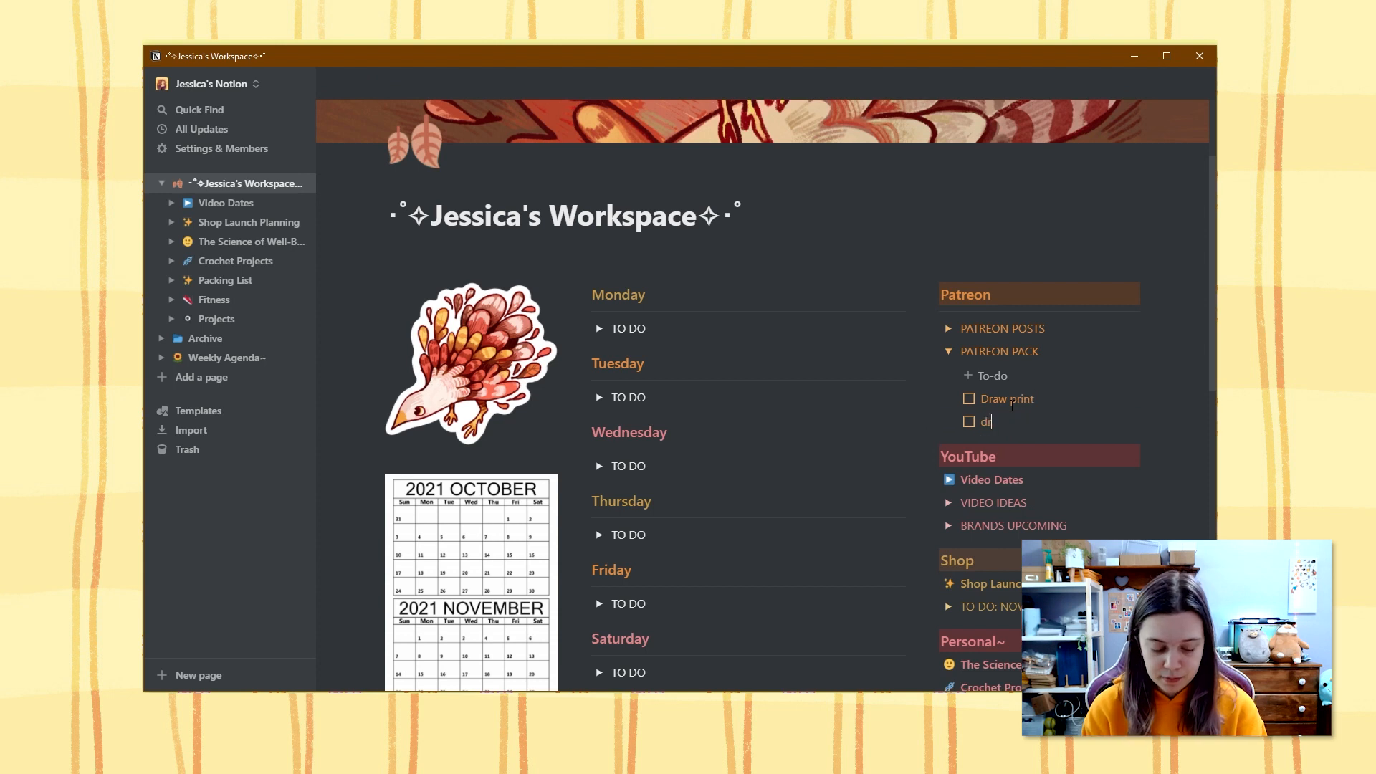
pyautogui.write('aw stickers')
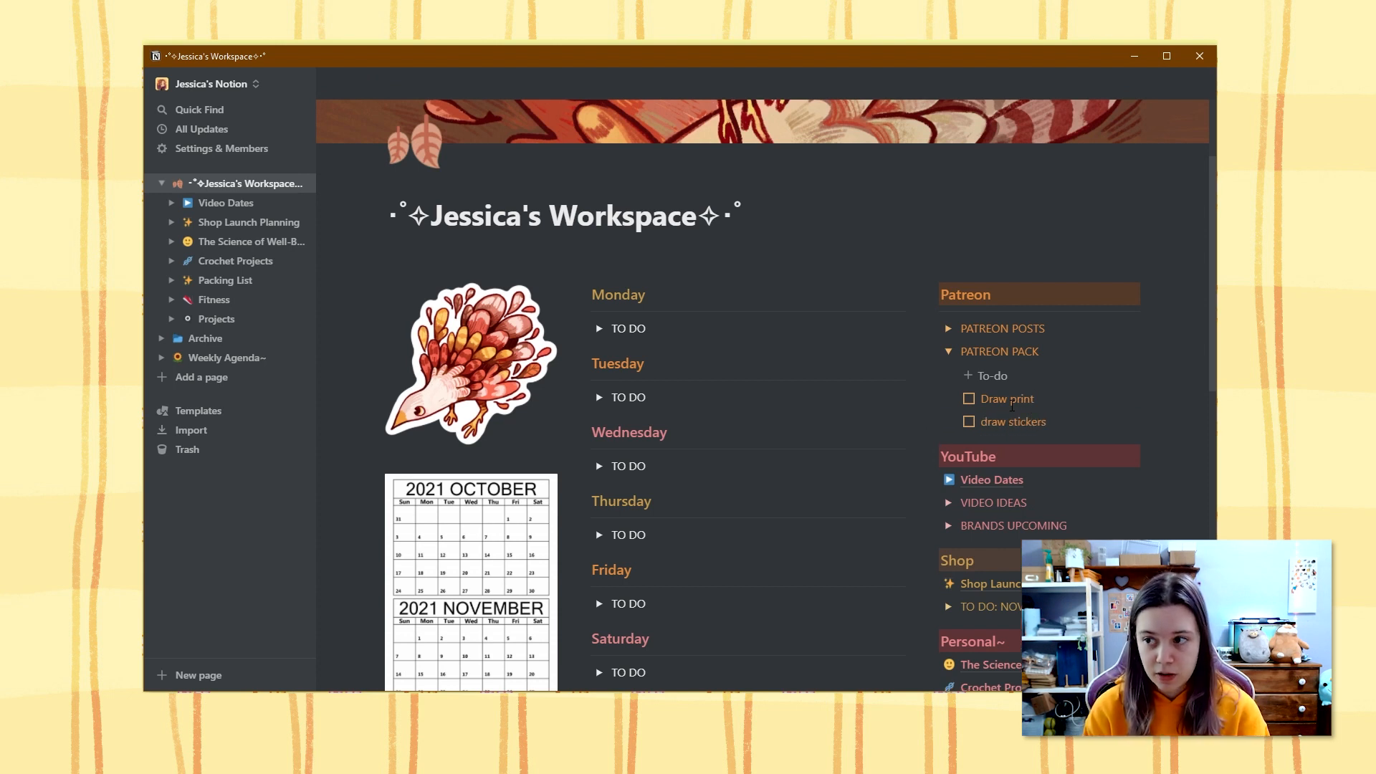
pyautogui.press('Return')
pyautogui.write('print sticke')
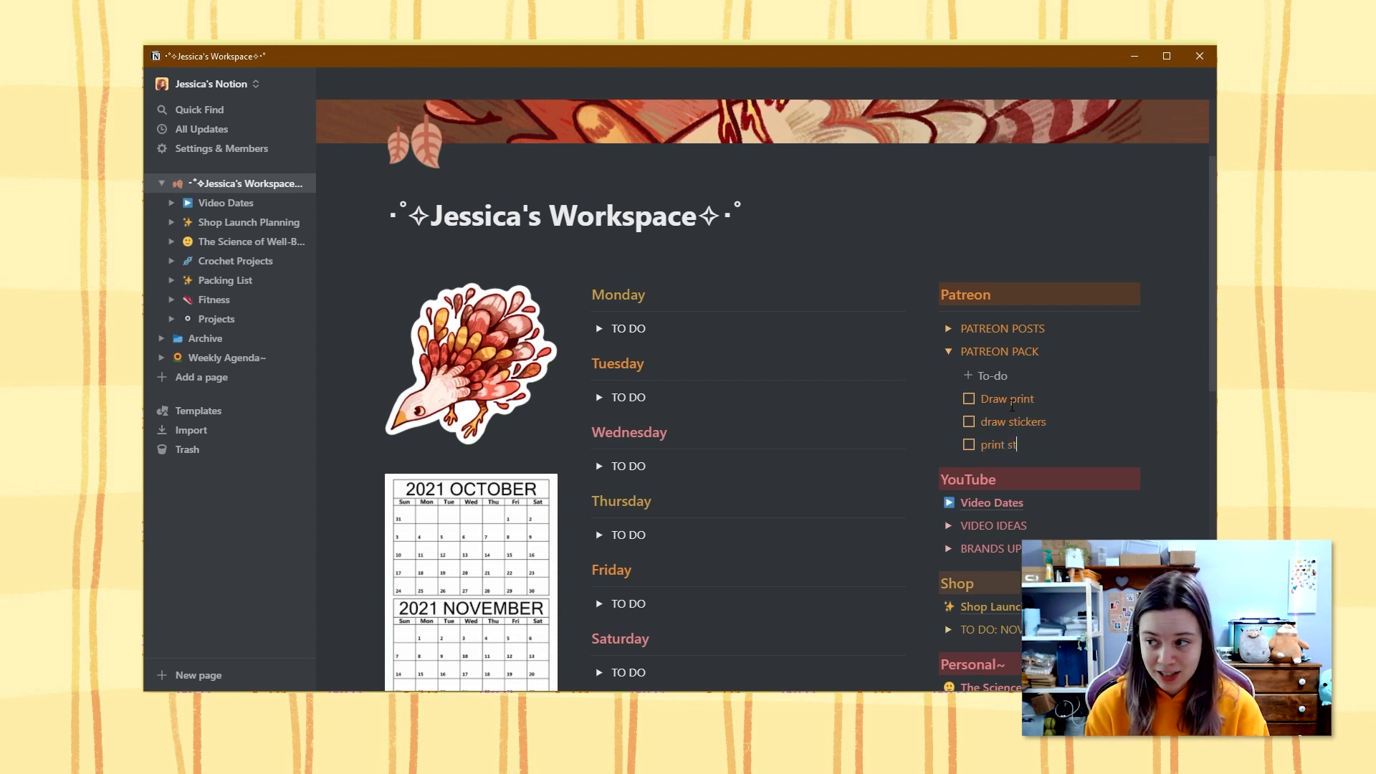
pyautogui.write('rs')
pyautogui.press('Return')
pyautogui.write('order print')
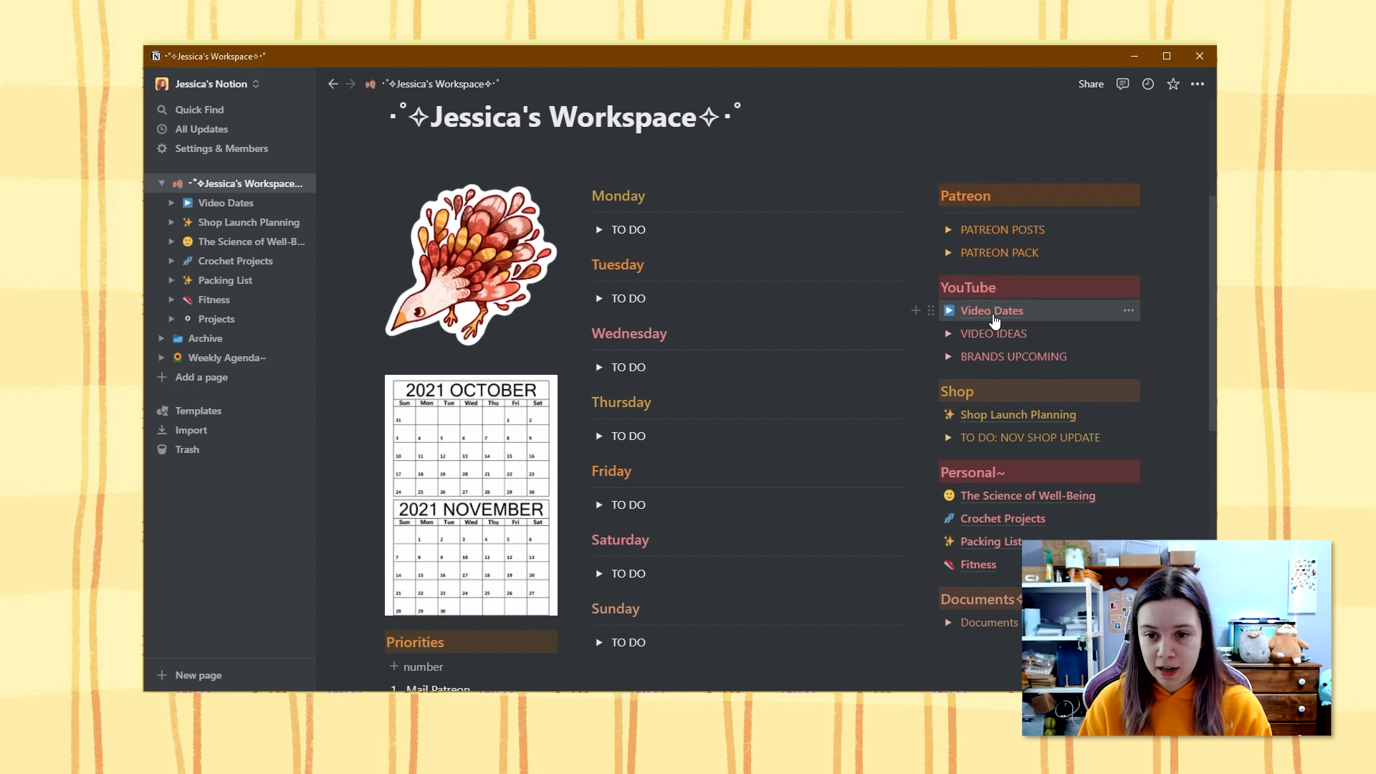
# - Open the Video Dates calendar, look through the scheduled videos from October to December 2021, and return to the workspace page
pyautogui.click(994, 319)
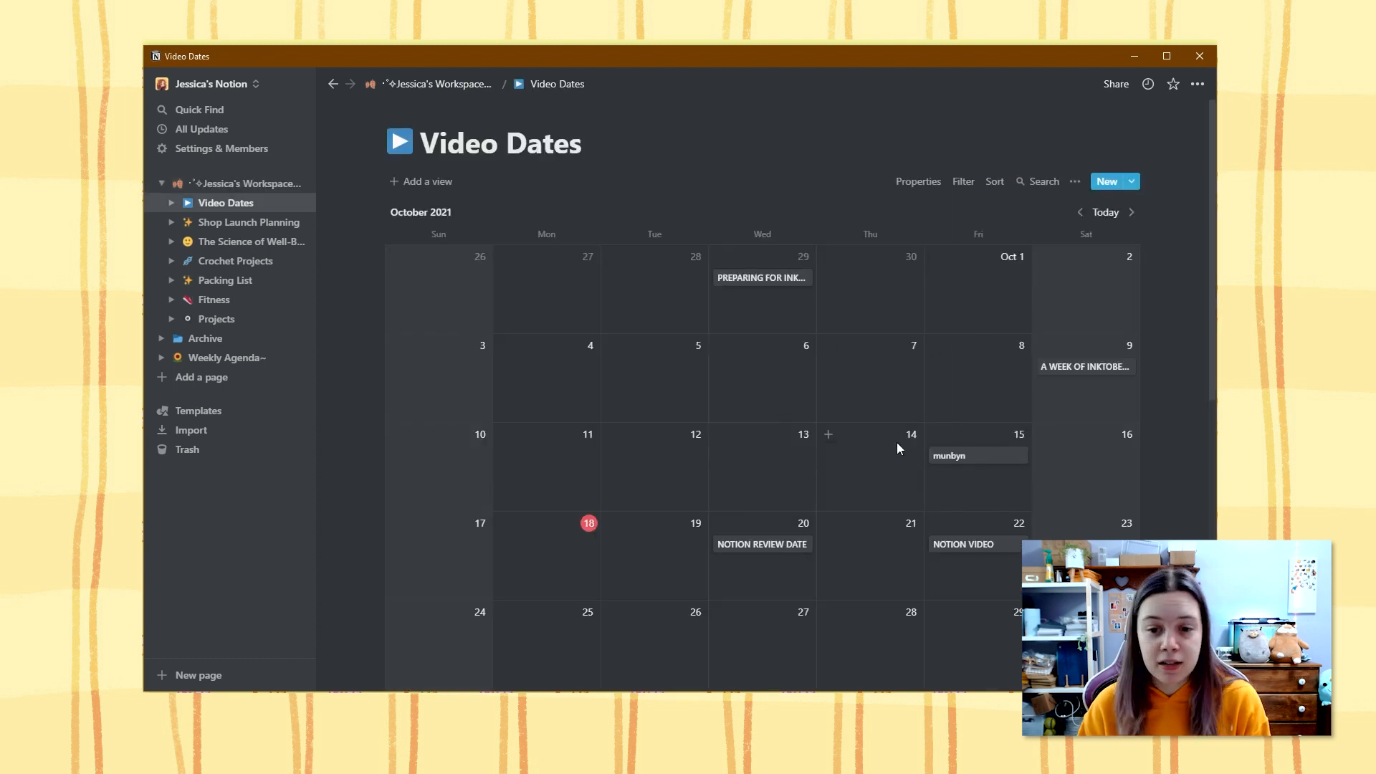
pyautogui.scroll(-15, 831, 362)
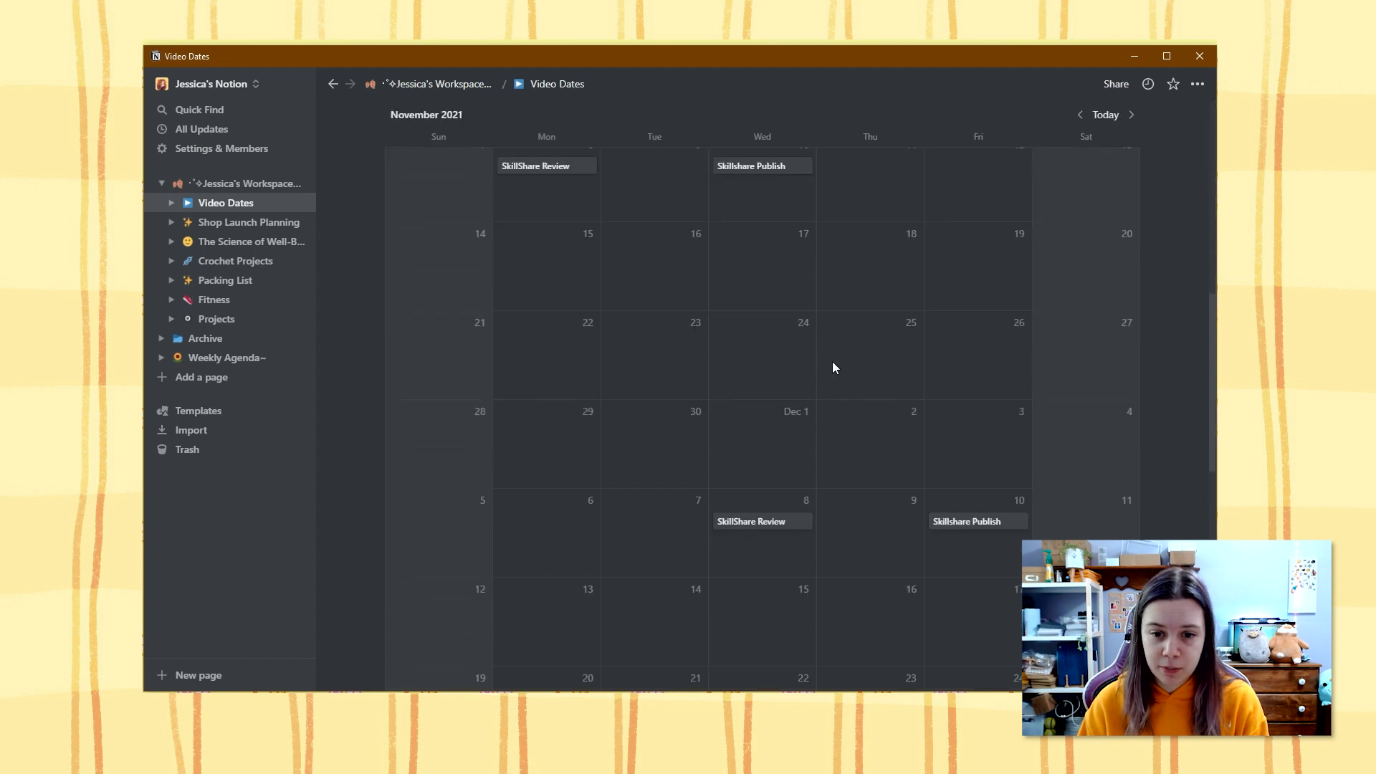
pyautogui.scroll(15, 829, 361)
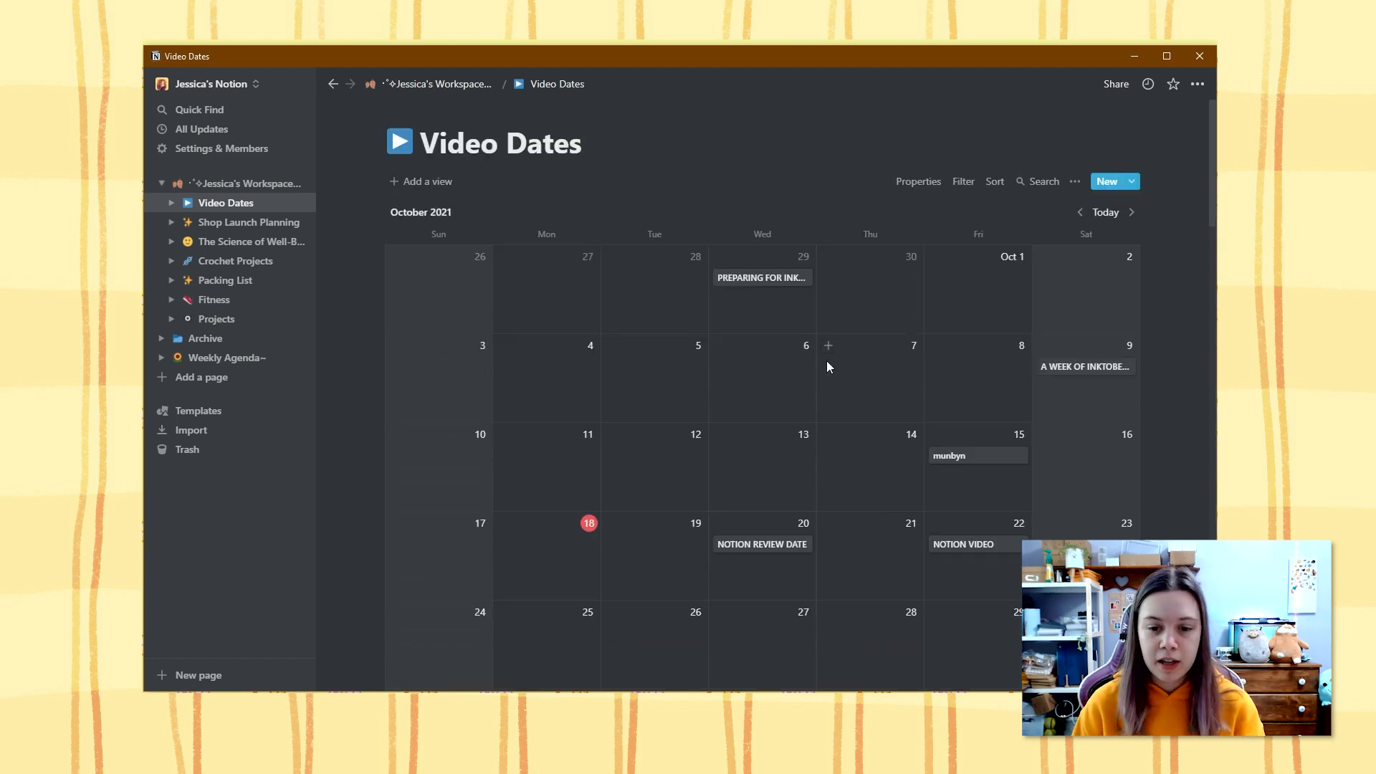
pyautogui.scroll(-10, 814, 427)
pyautogui.scroll(10, 771, 428)
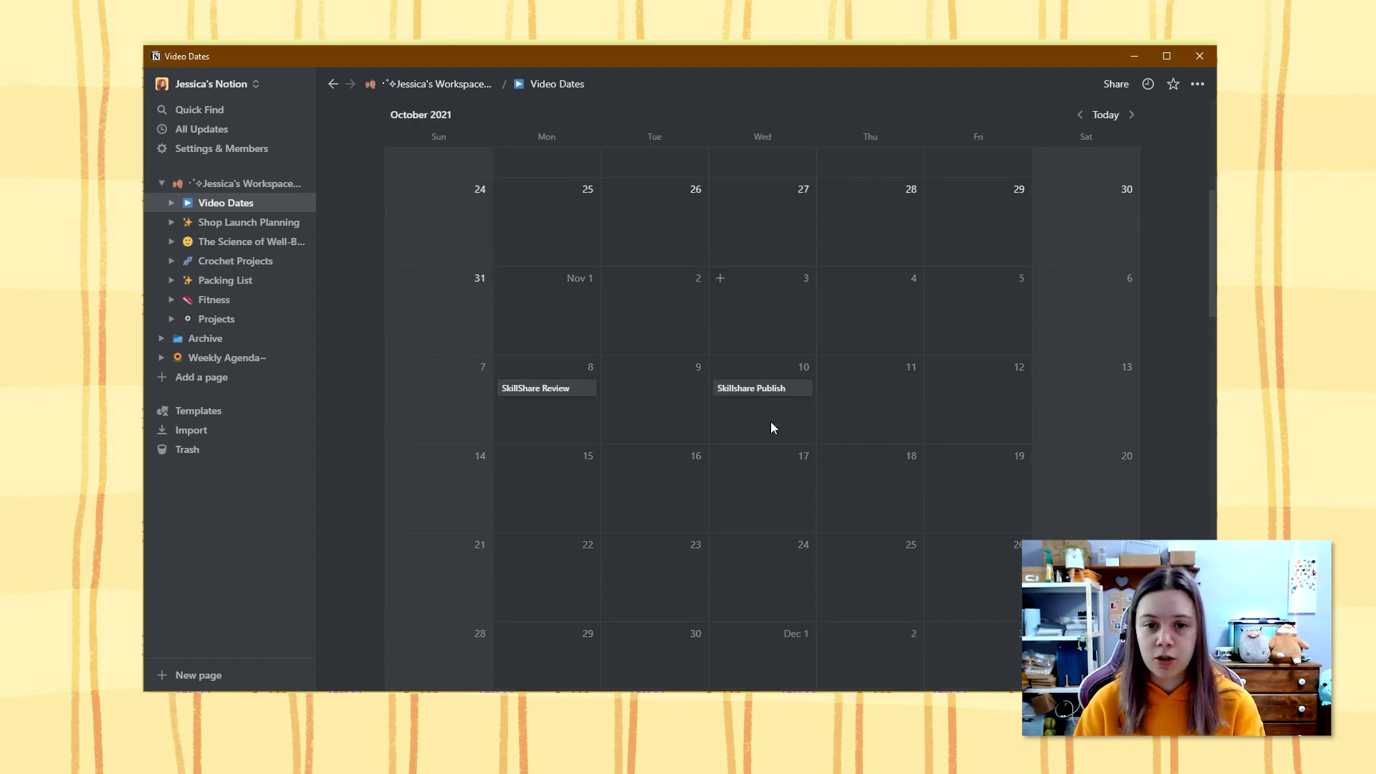
pyautogui.scroll(-15, 749, 352)
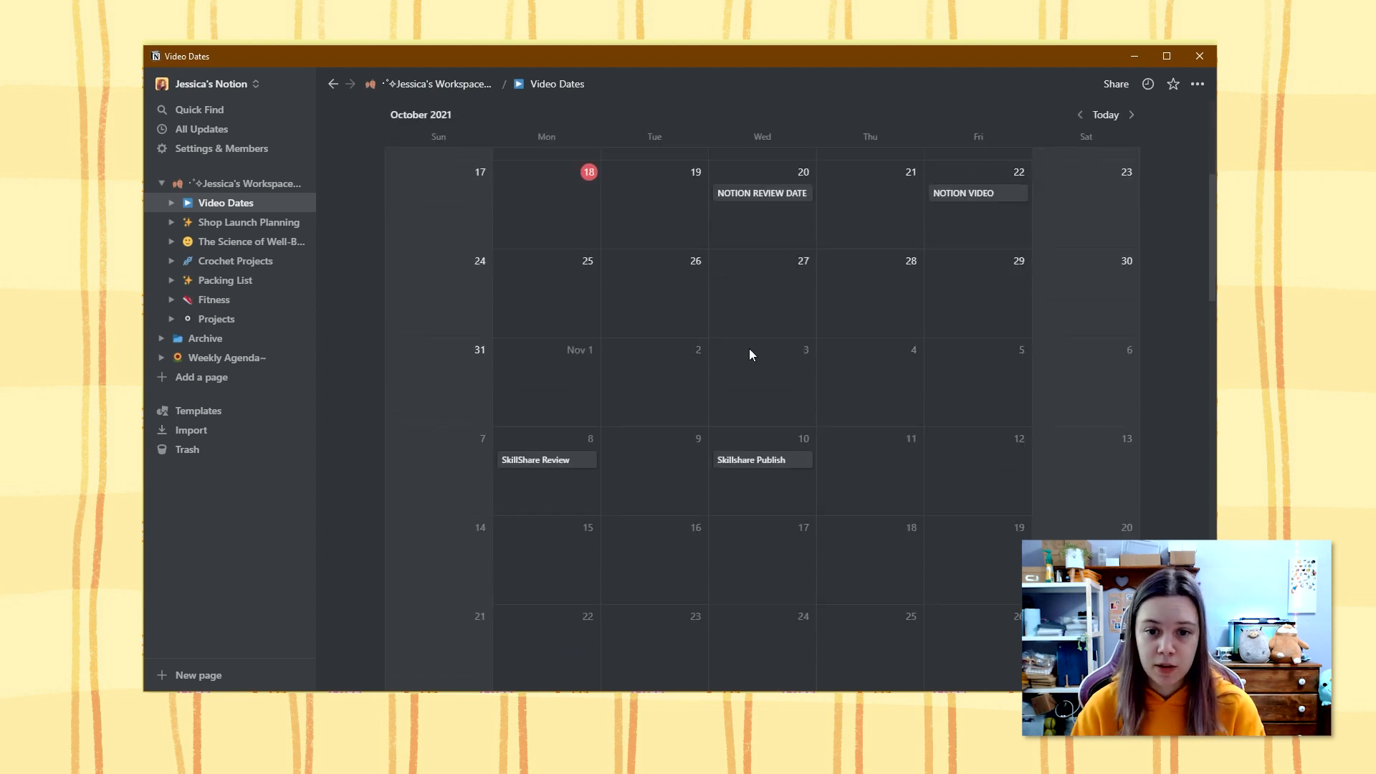
pyautogui.scroll(15, 749, 354)
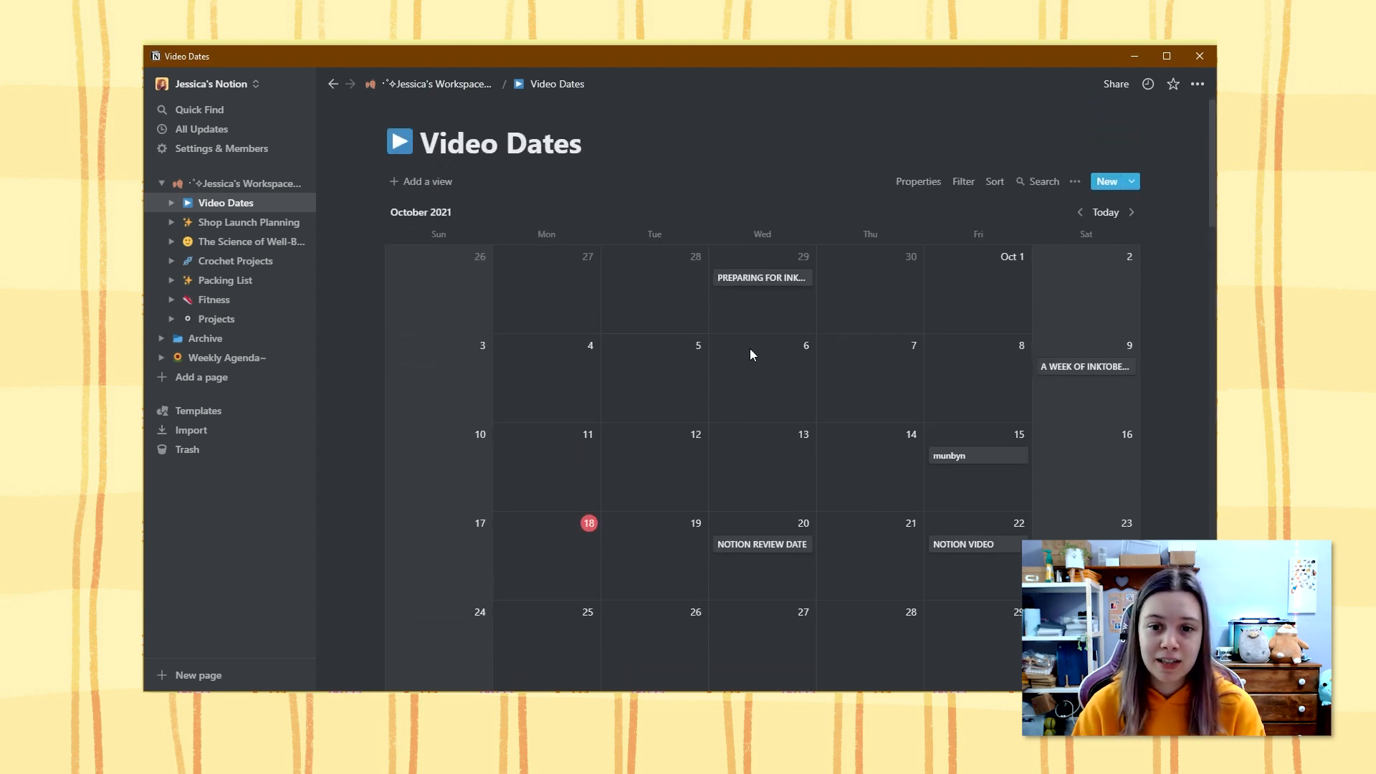
pyautogui.click(450, 90)
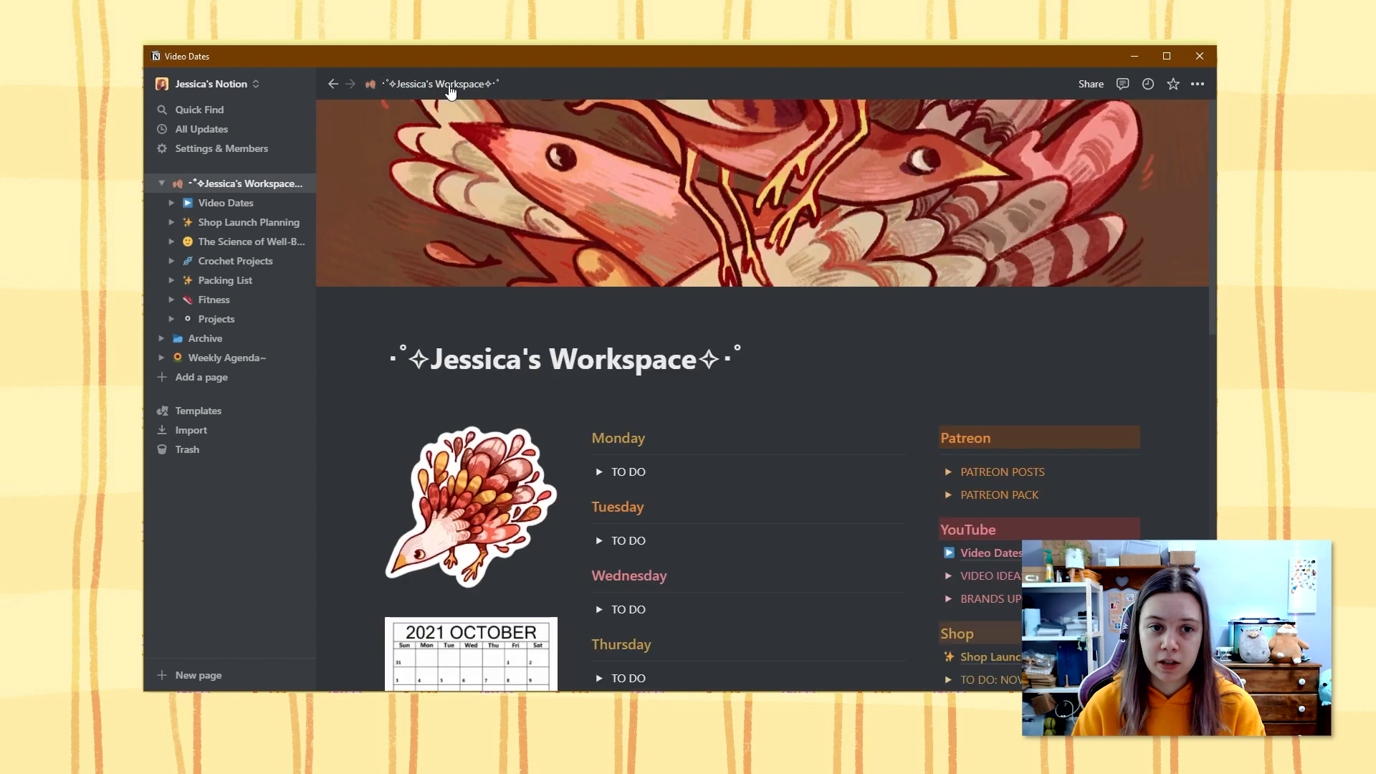
pyautogui.scroll(-3, 905, 400)
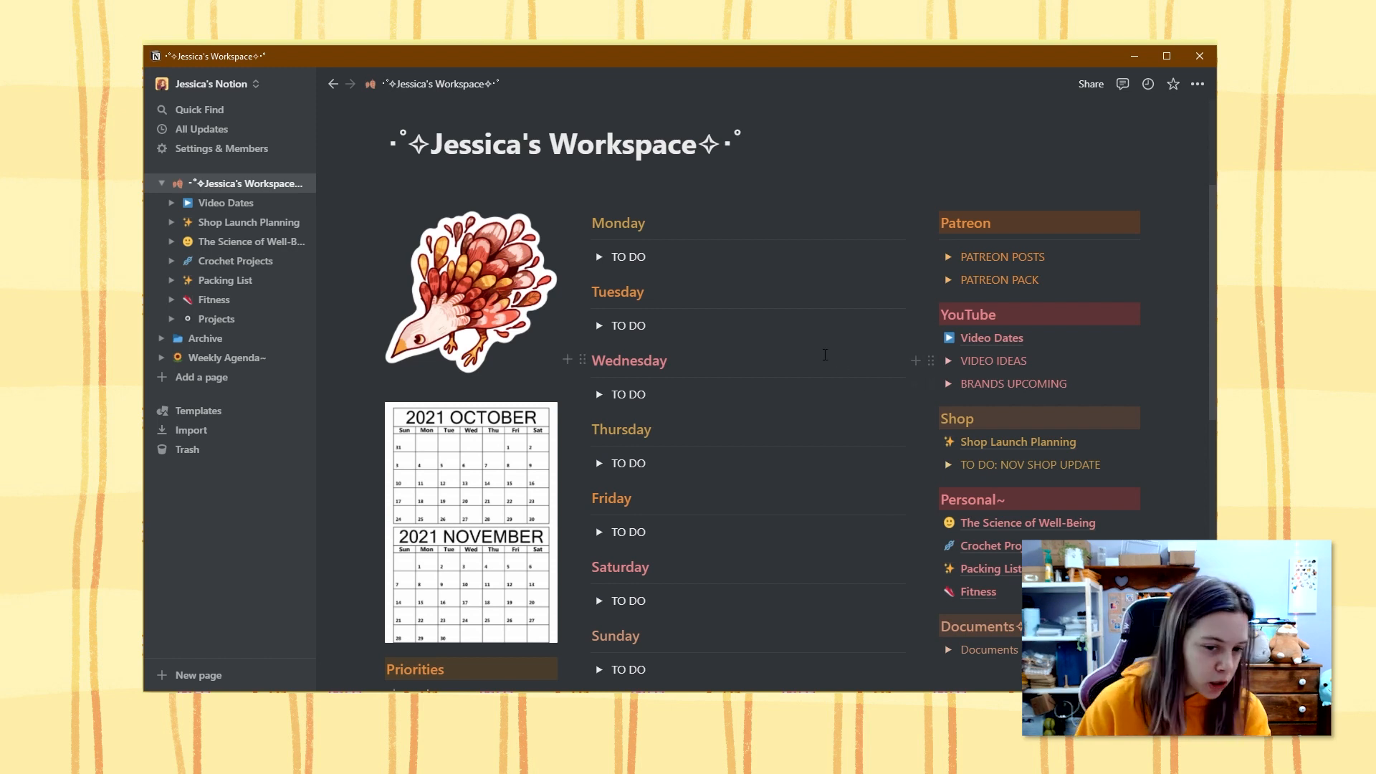
# - Expand the "TO DO: NOV SHOP UPDATE" toggle under Shop to view its to-dos, and collapse it again
pyautogui.scroll(-2, 988, 452)
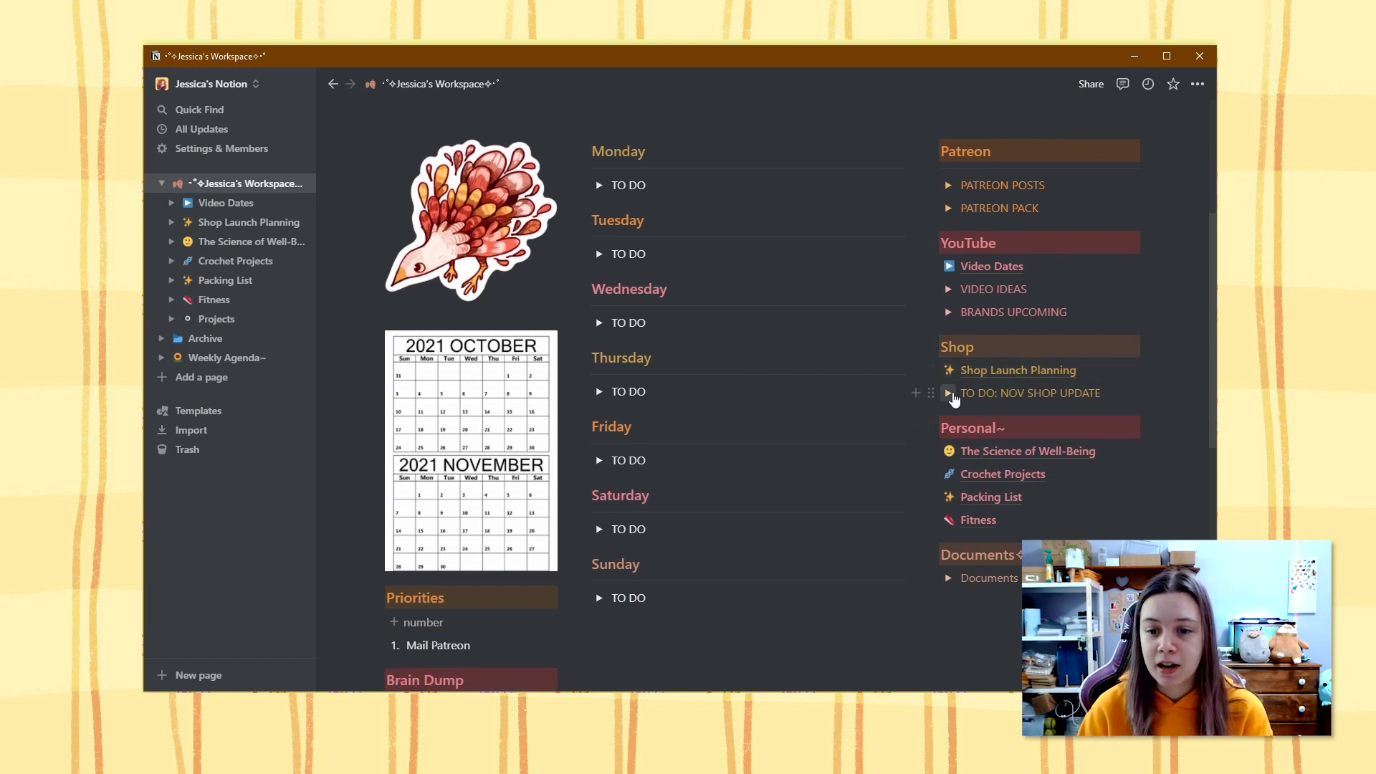
pyautogui.click(949, 395)
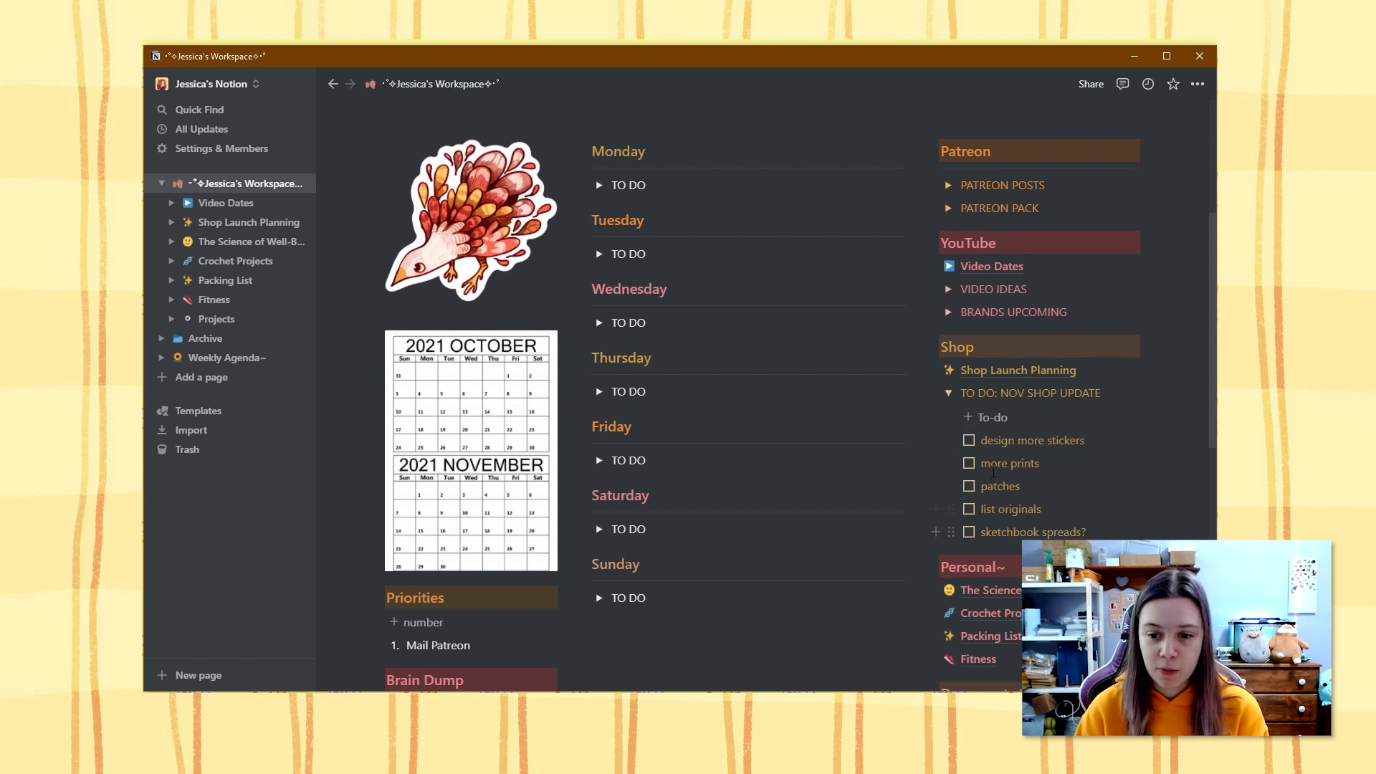
pyautogui.click(948, 393)
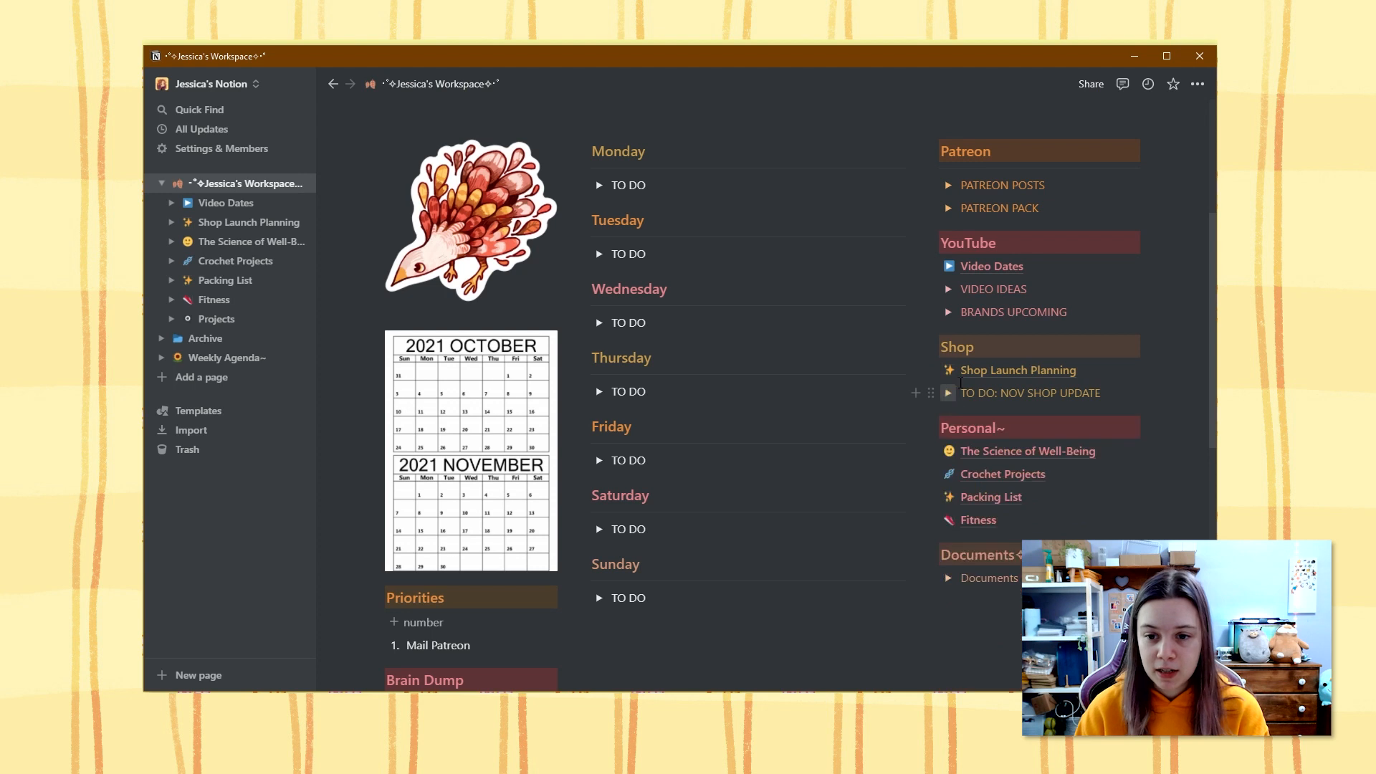
# - Open the Shop Launch Planning board, maximize the window with the sidebar hidden, and look across the status columns
pyautogui.click(977, 373)
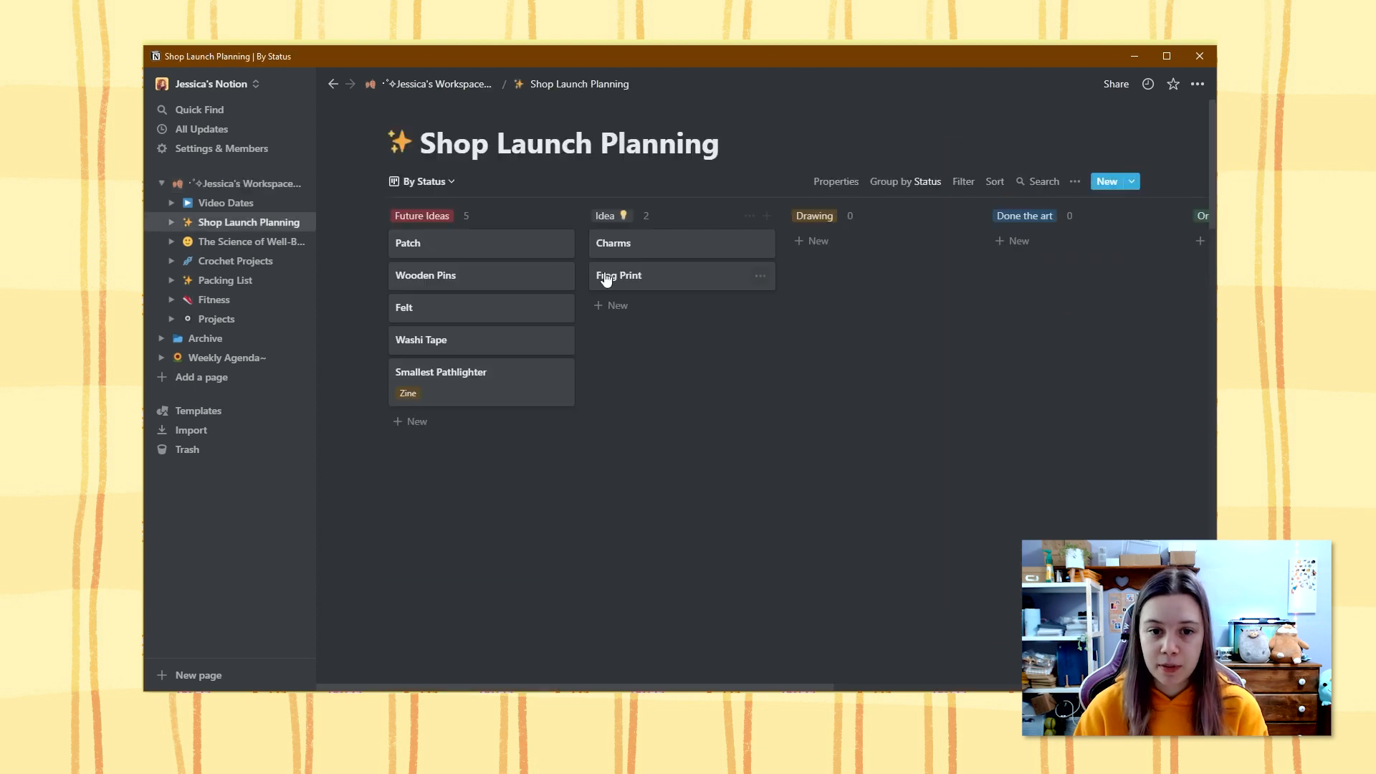
pyautogui.click(1168, 56)
pyautogui.click(198, 62)
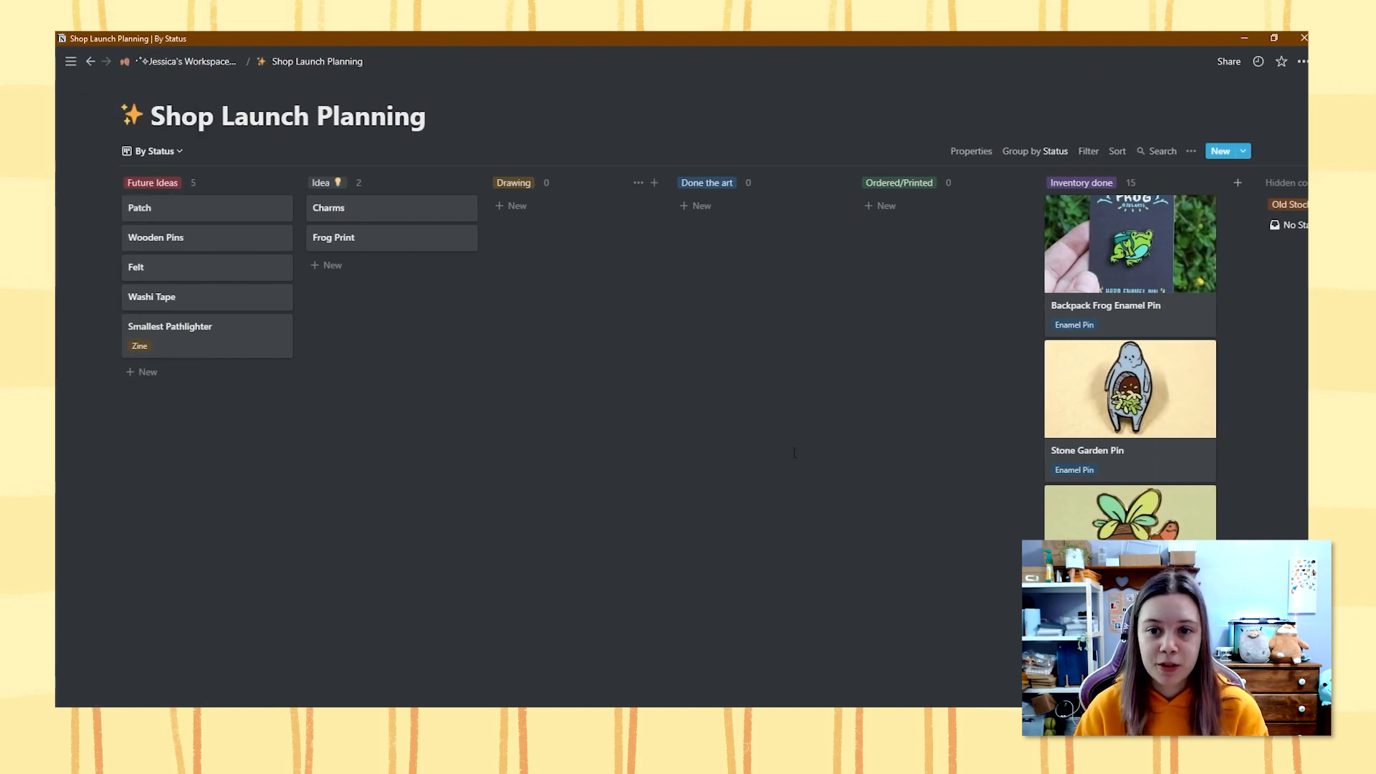
pyautogui.click(162, 151)
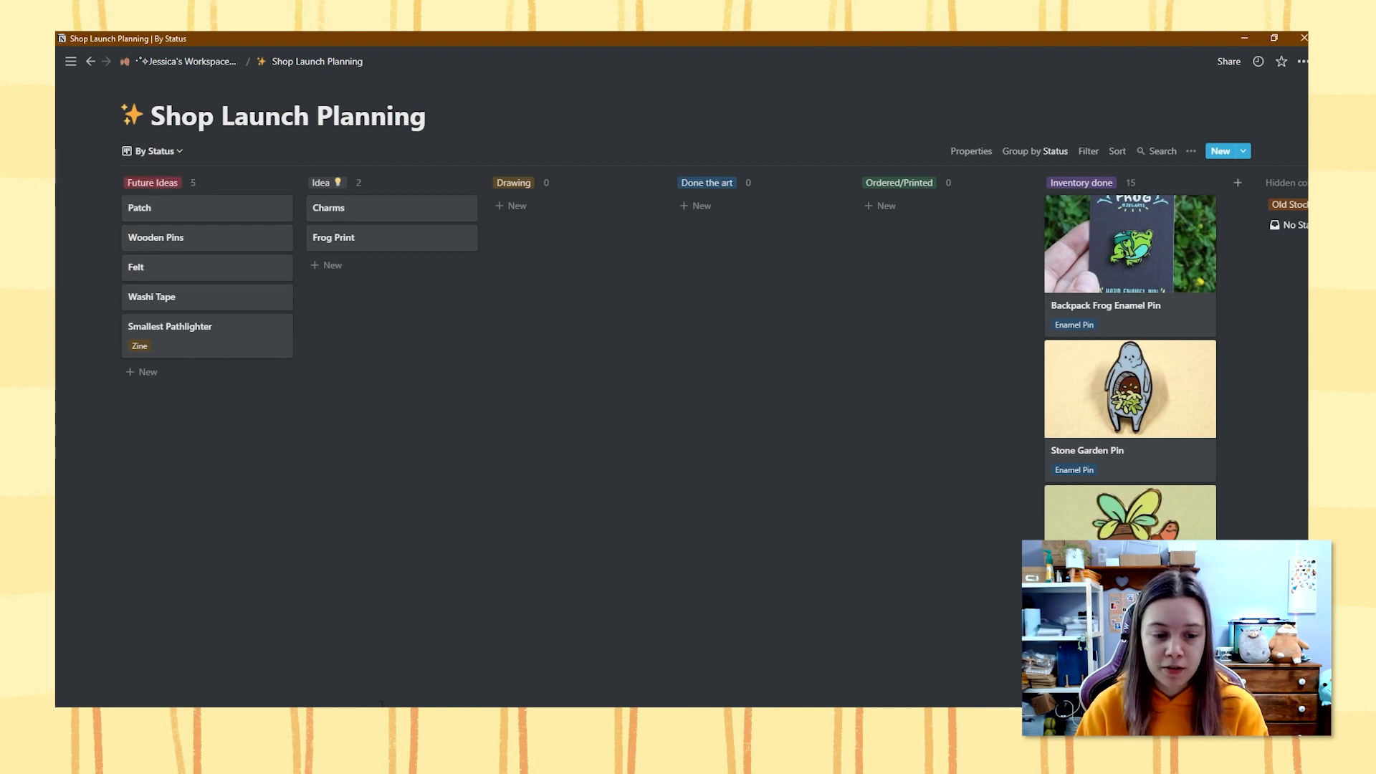
pyautogui.hscroll(2, 681, 444)
pyautogui.hscroll(-2, 681, 444)
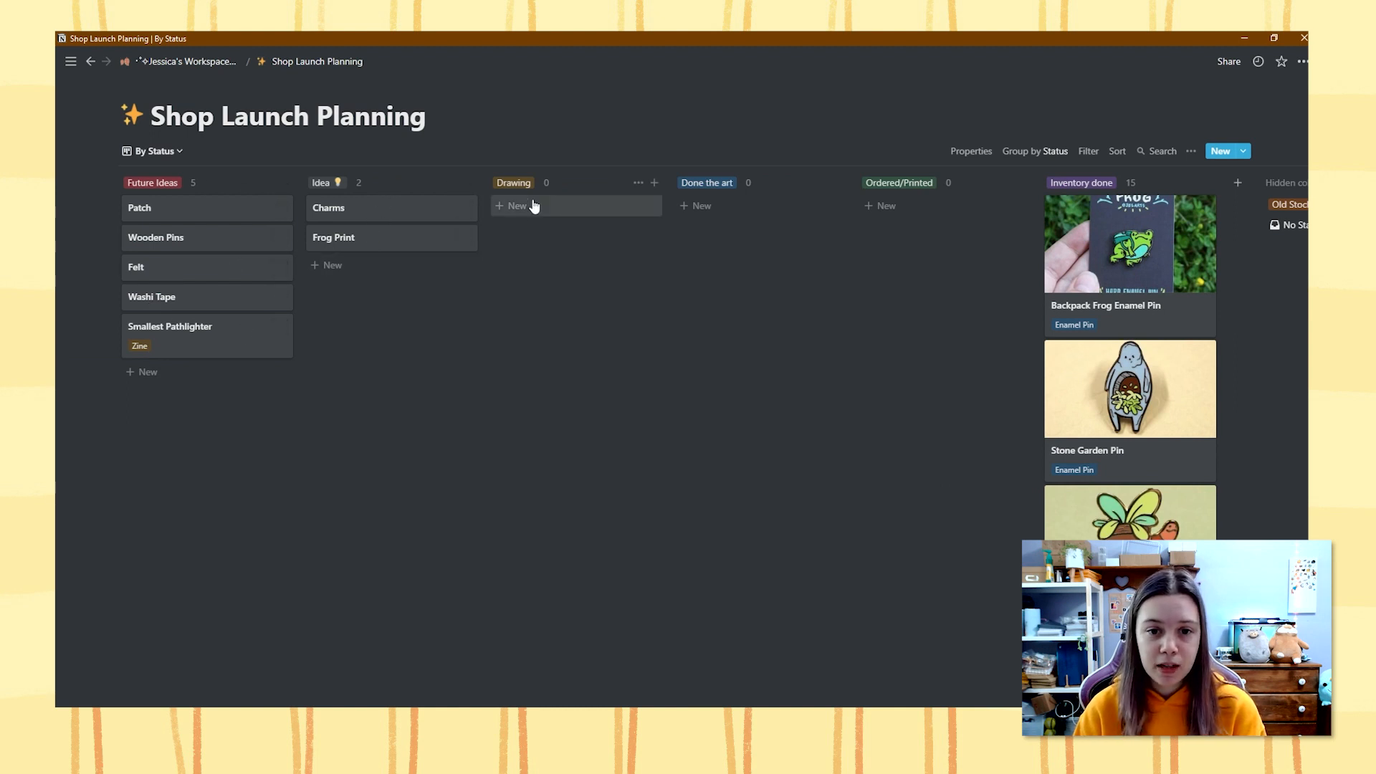
# - Move the Frog Print card from the Idea column to the Drawing column
pyautogui.moveTo(376, 222)
pyautogui.mouseDown()
pyautogui.moveTo(568, 215)
pyautogui.moveTo(562, 230)
pyautogui.moveTo(761, 258)
pyautogui.moveTo(718, 221)
pyautogui.moveTo(319, 233)
pyautogui.moveTo(493, 215)
pyautogui.mouseUp()
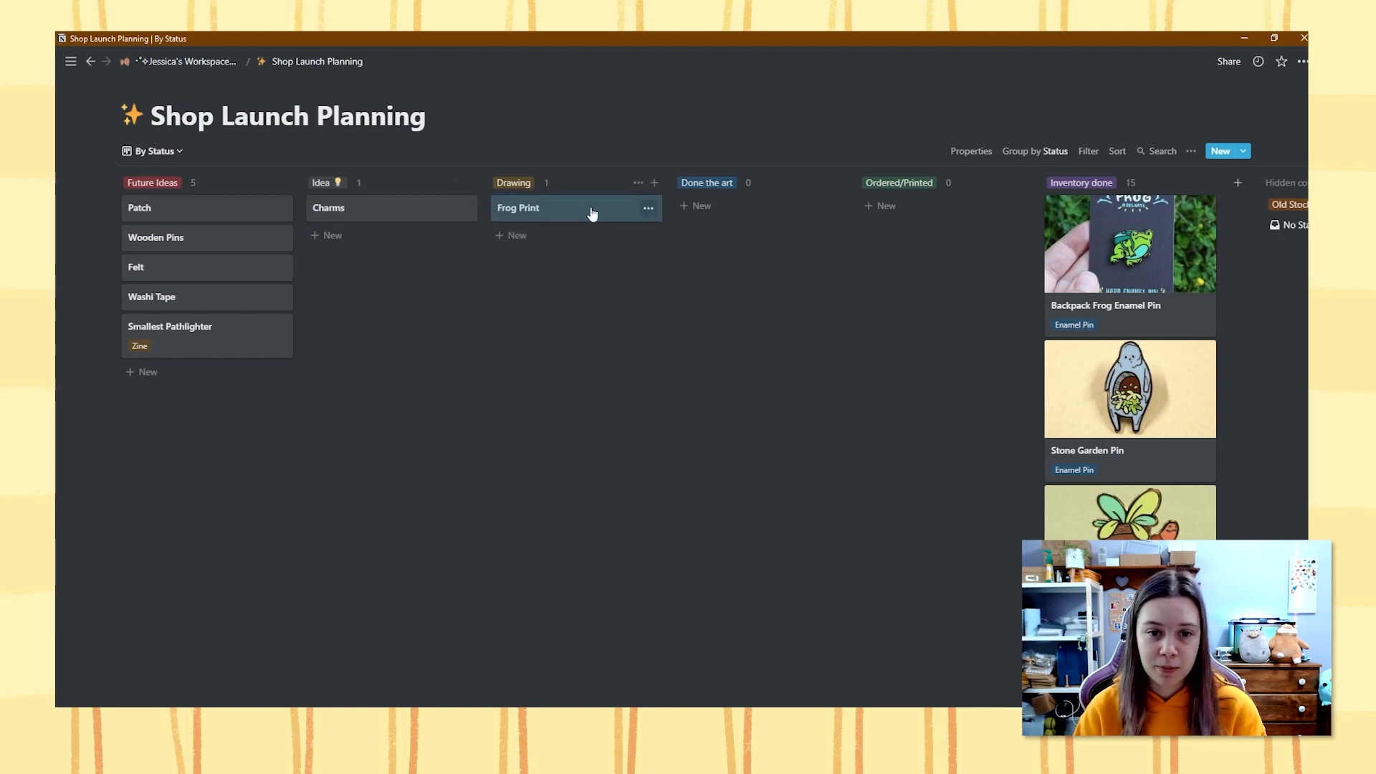
pyautogui.click(648, 208)
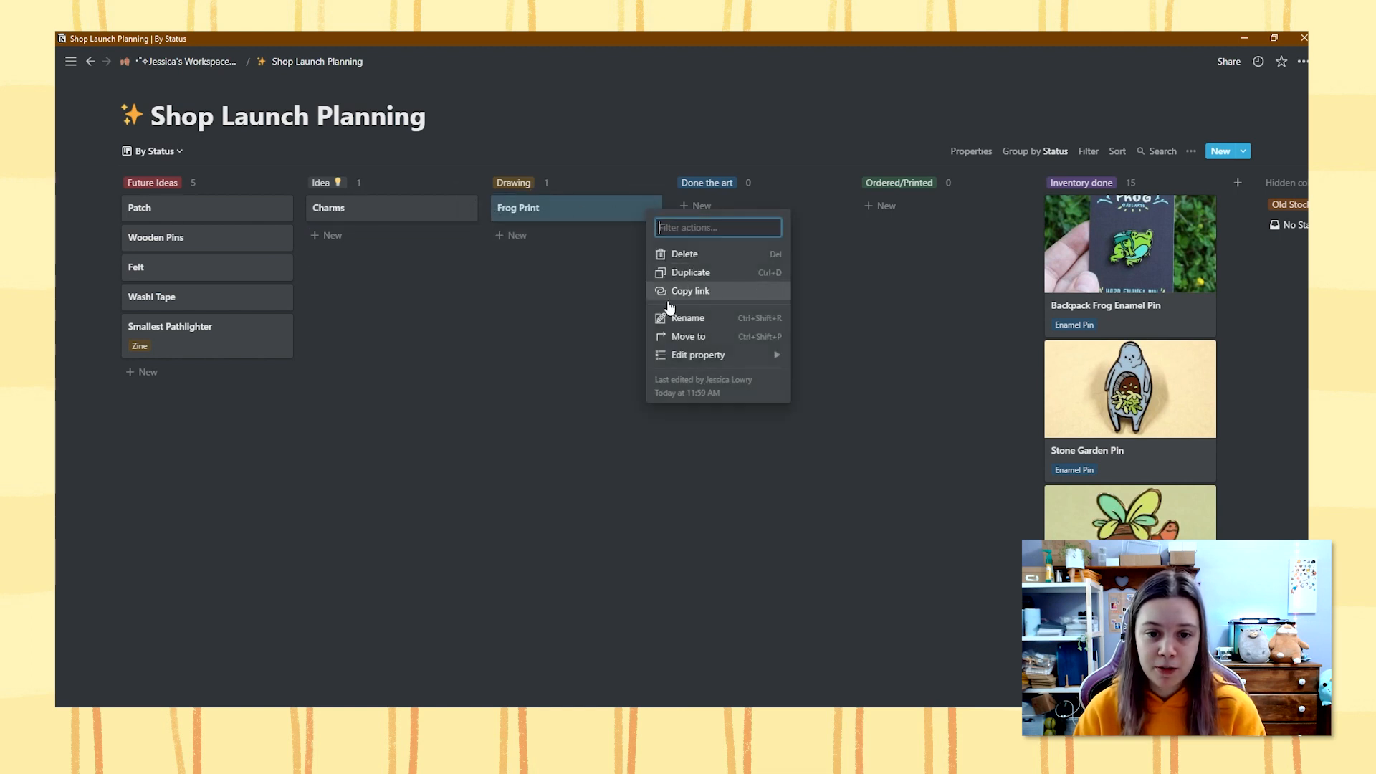
pyautogui.click(538, 208)
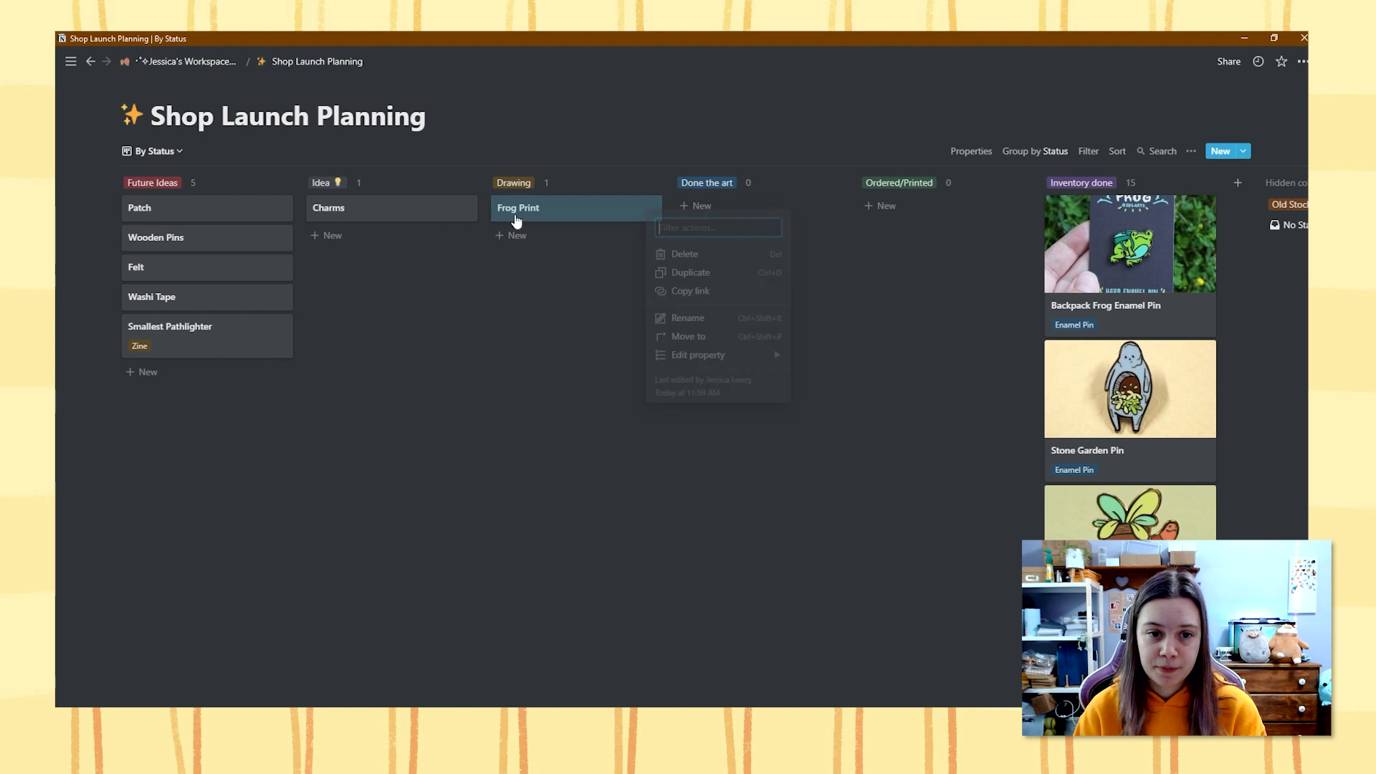
# - Open the Frog Print card, set its Type to Print, and close the card
pyautogui.click(516, 215)
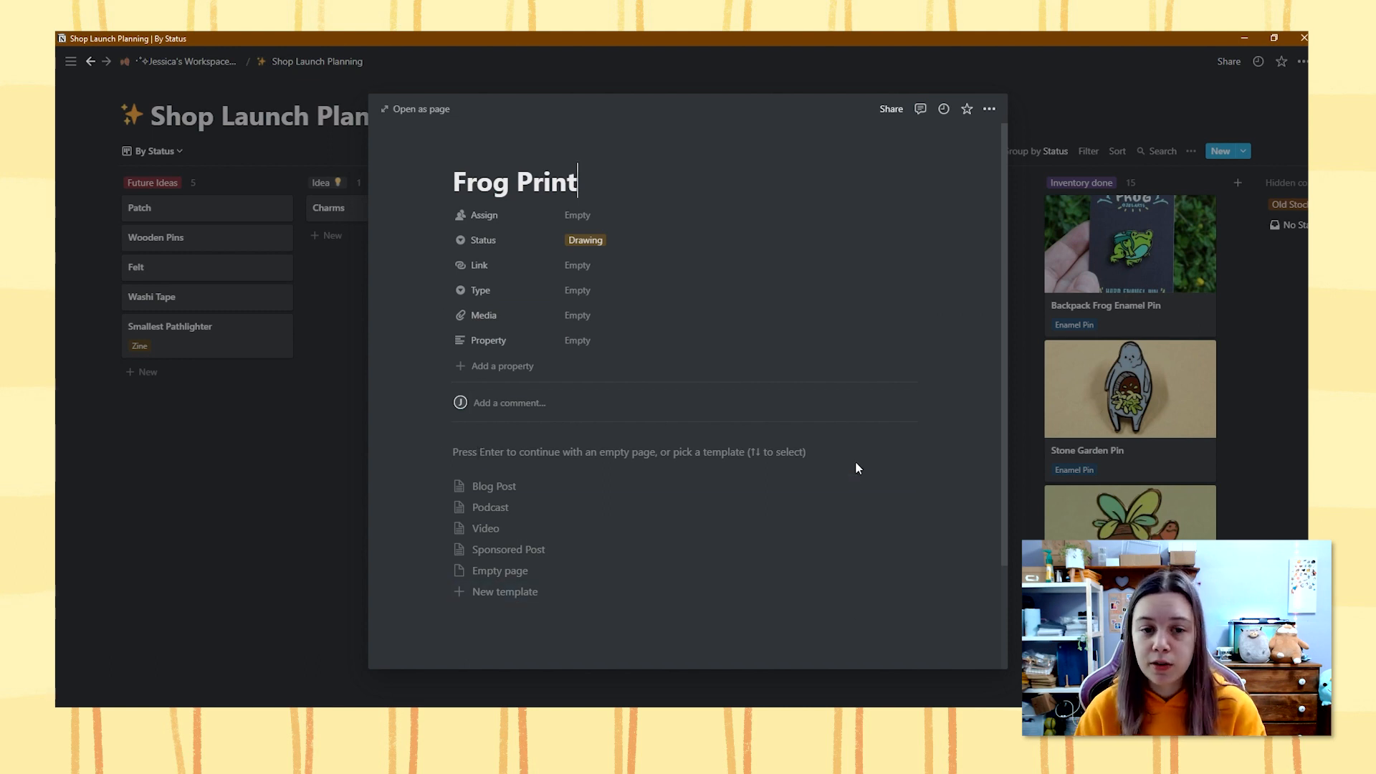
pyautogui.click(571, 294)
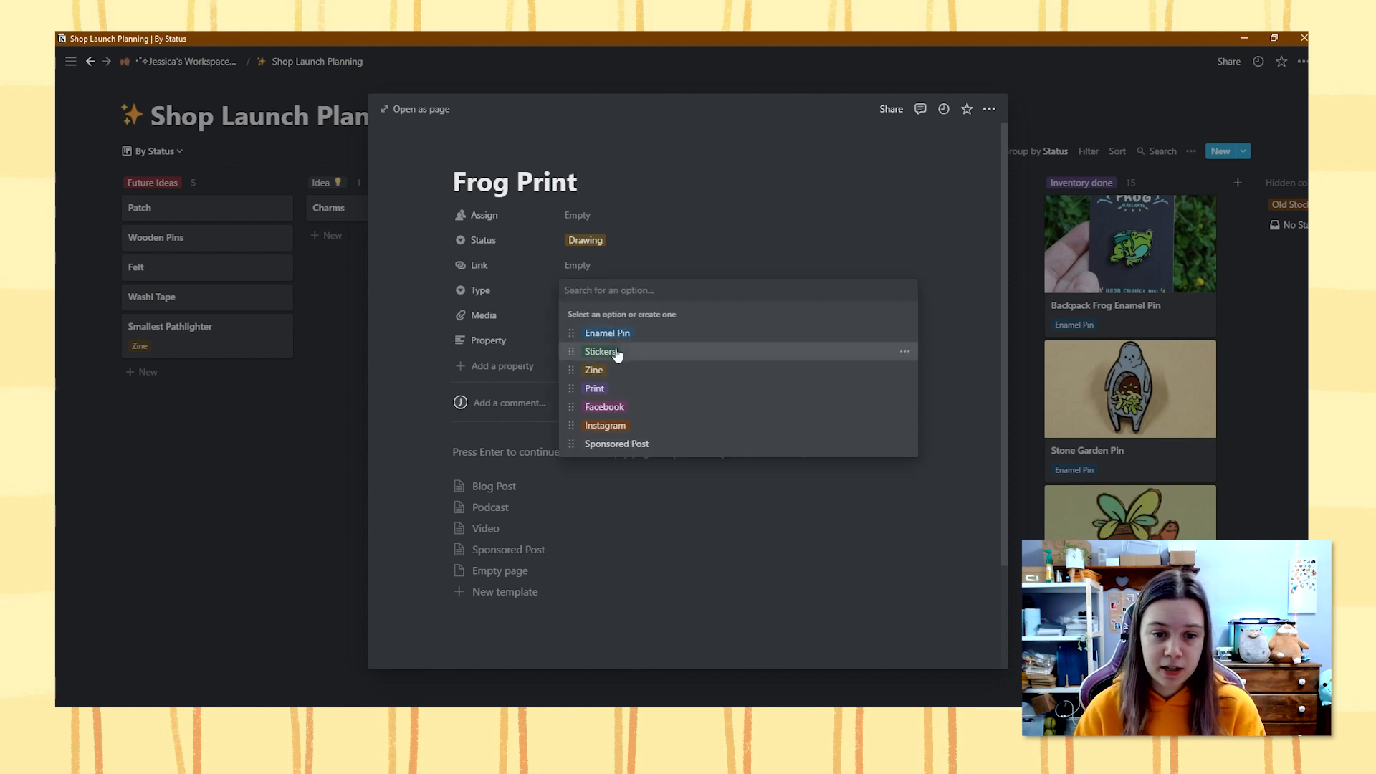
pyautogui.click(593, 387)
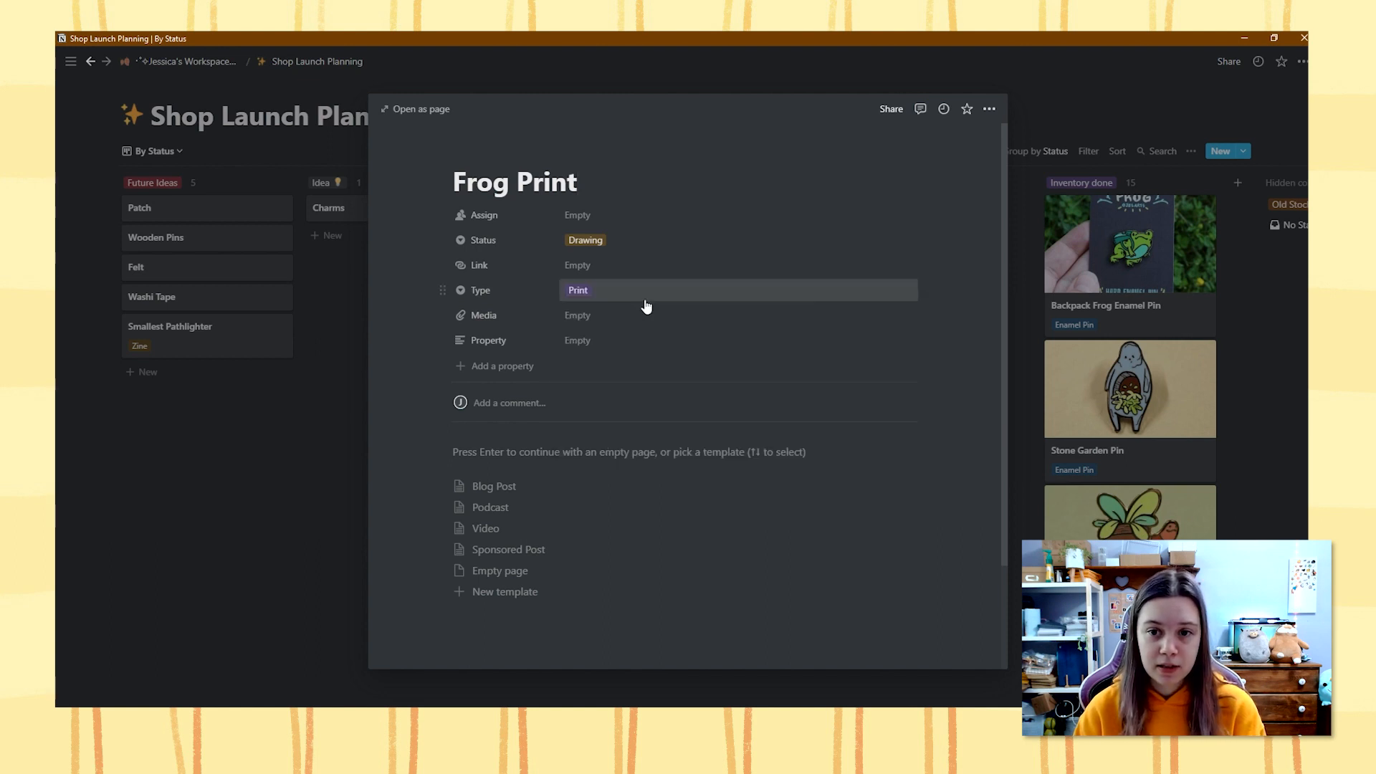
pyautogui.click(299, 437)
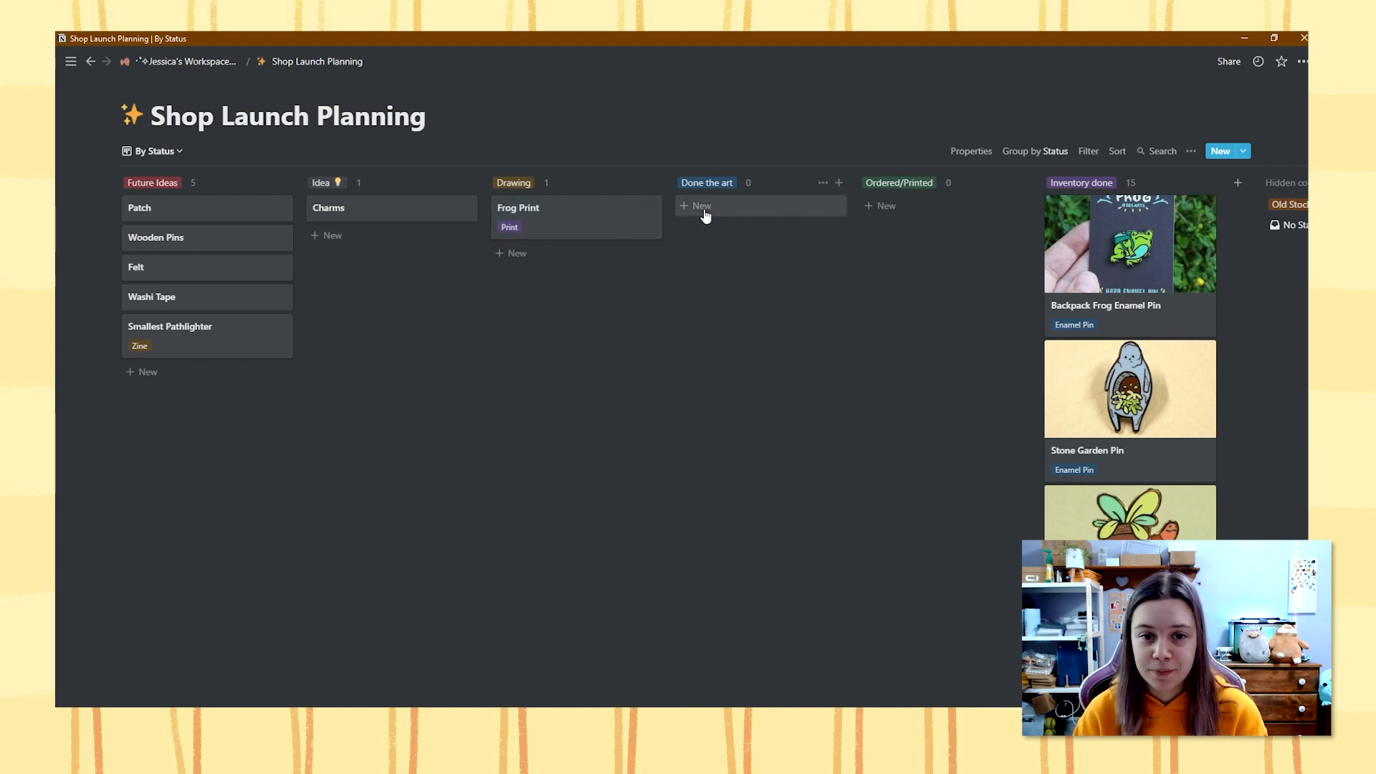
# - Look through the Inventory done items and the remaining board columns, and return to the main workspace page
pyautogui.hscroll(3, 939, 259)
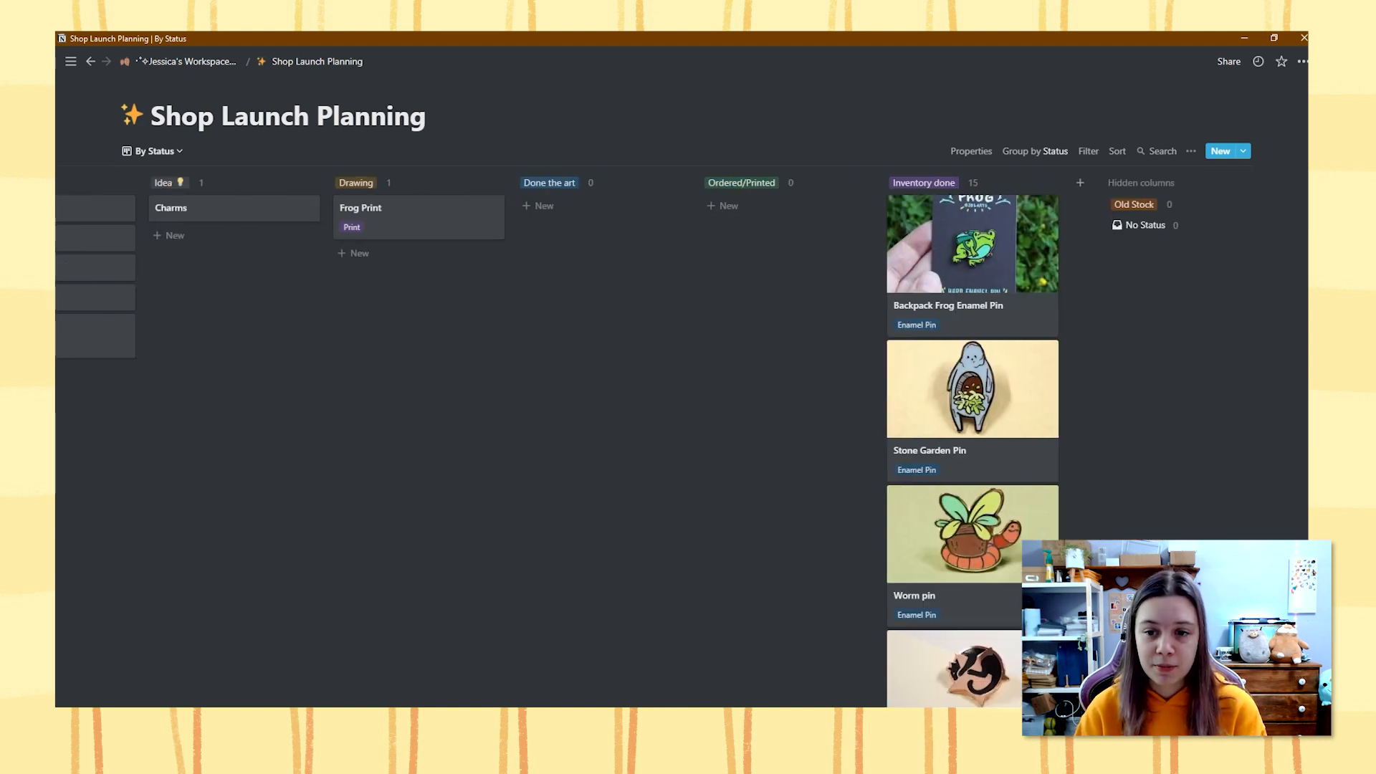
pyautogui.scroll(-10, 939, 259)
pyautogui.scroll(10, 939, 259)
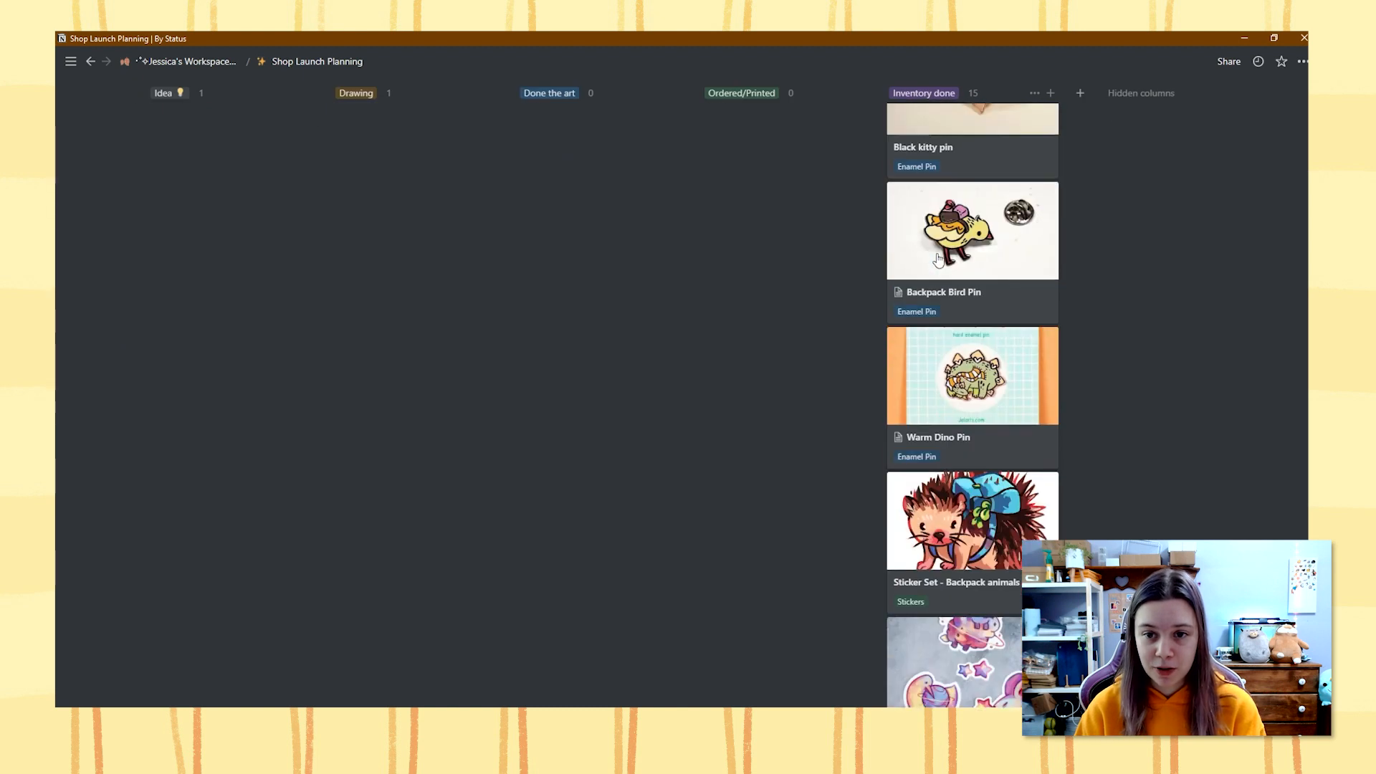
pyautogui.hscroll(-3, 746, 191)
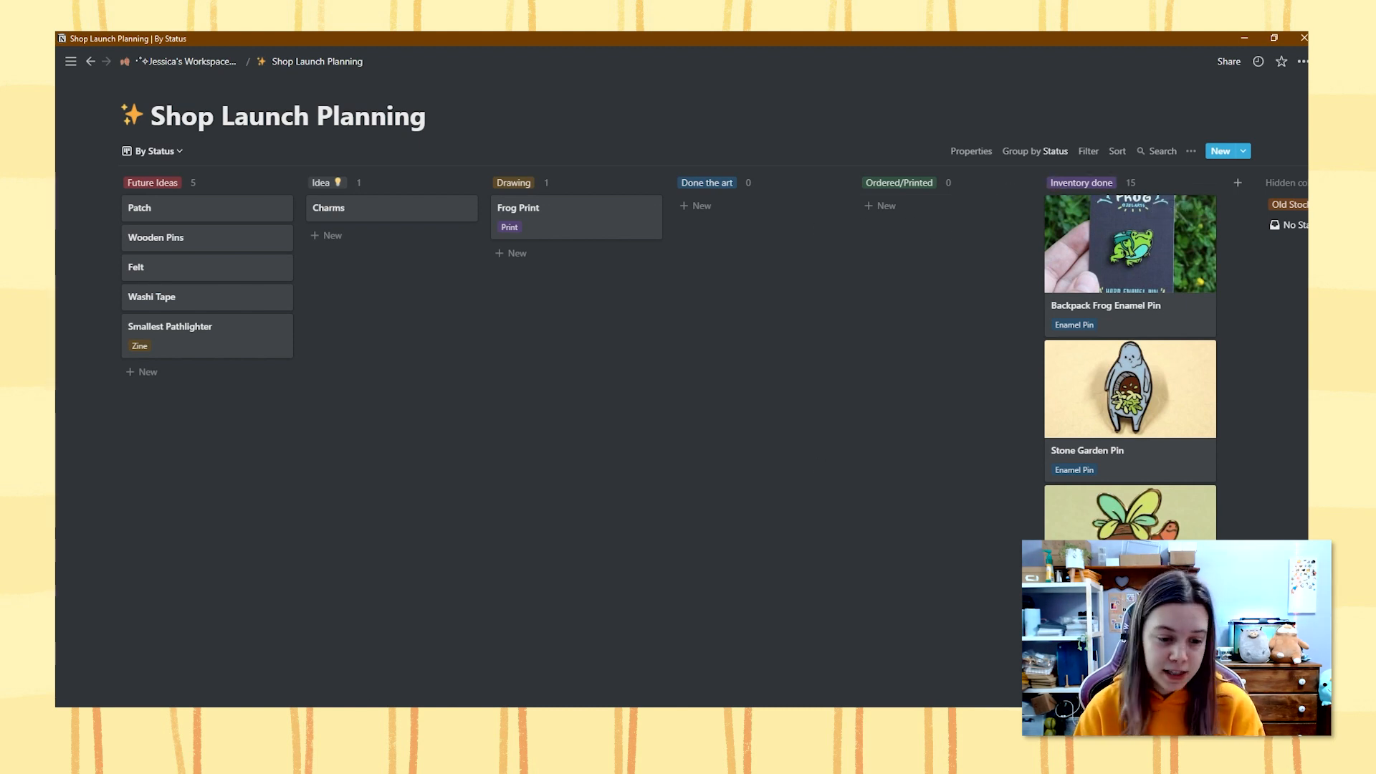
pyautogui.hscroll(5, 680, 430)
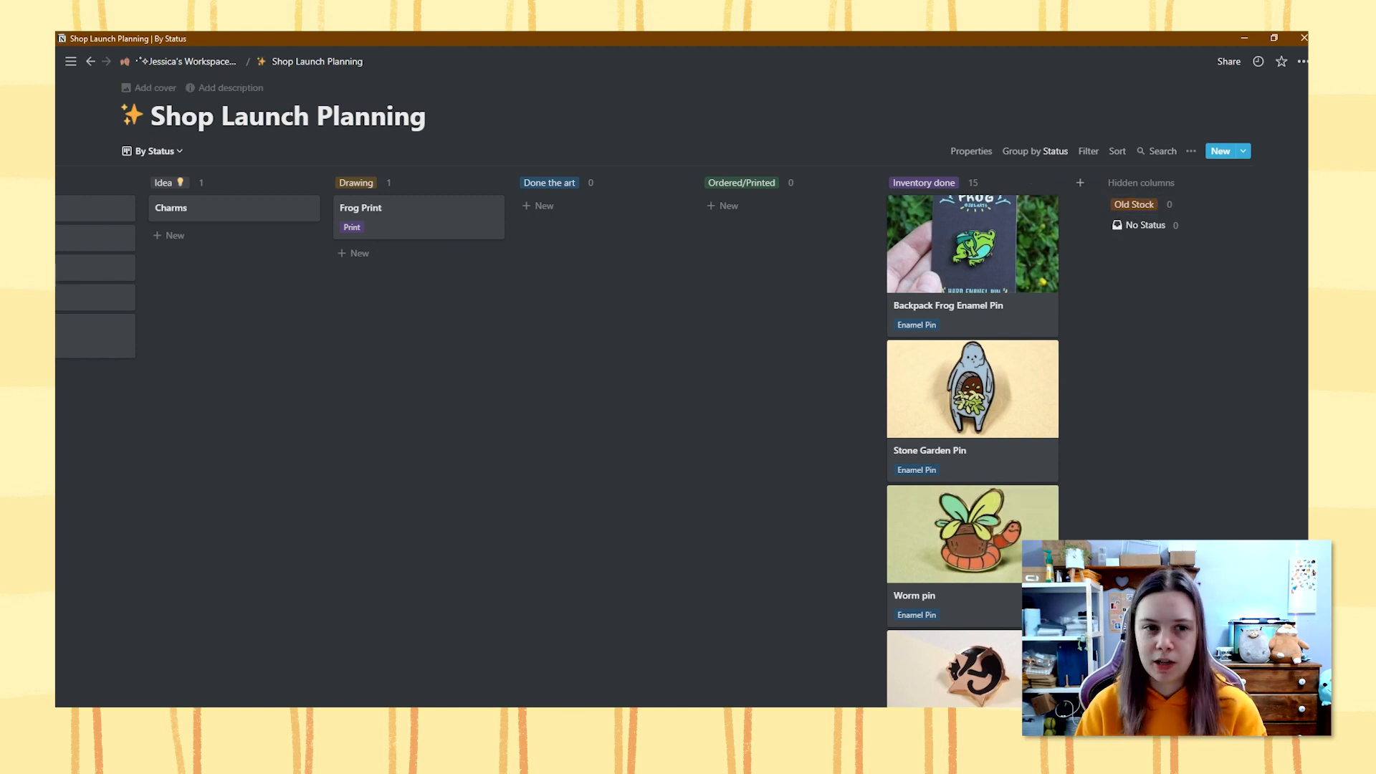
pyautogui.click(172, 63)
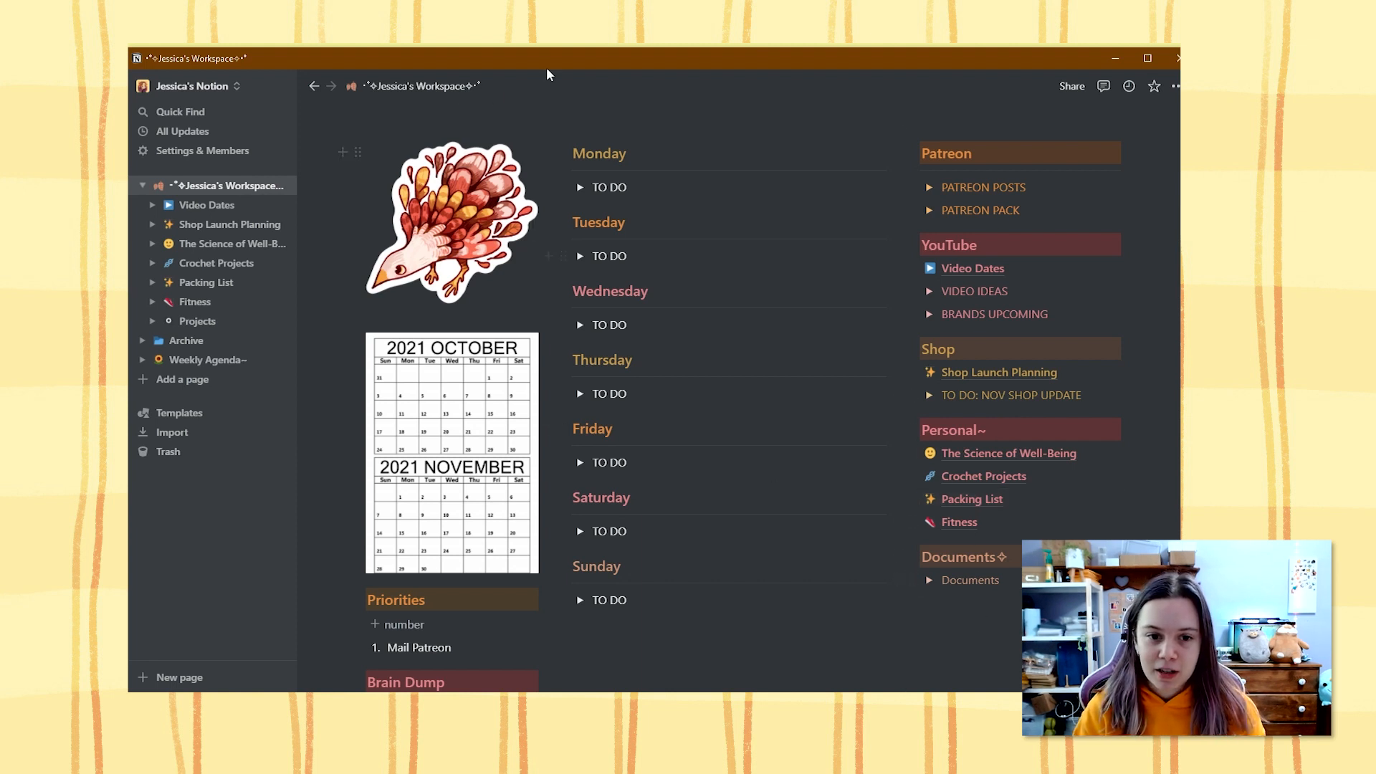
# - Expand Monday's TO DO toggle and add the to-dos "film notion video", "edit", "package orders" and "draw inktober"
pyautogui.scroll(2, 554, 267)
pyautogui.click(581, 259)
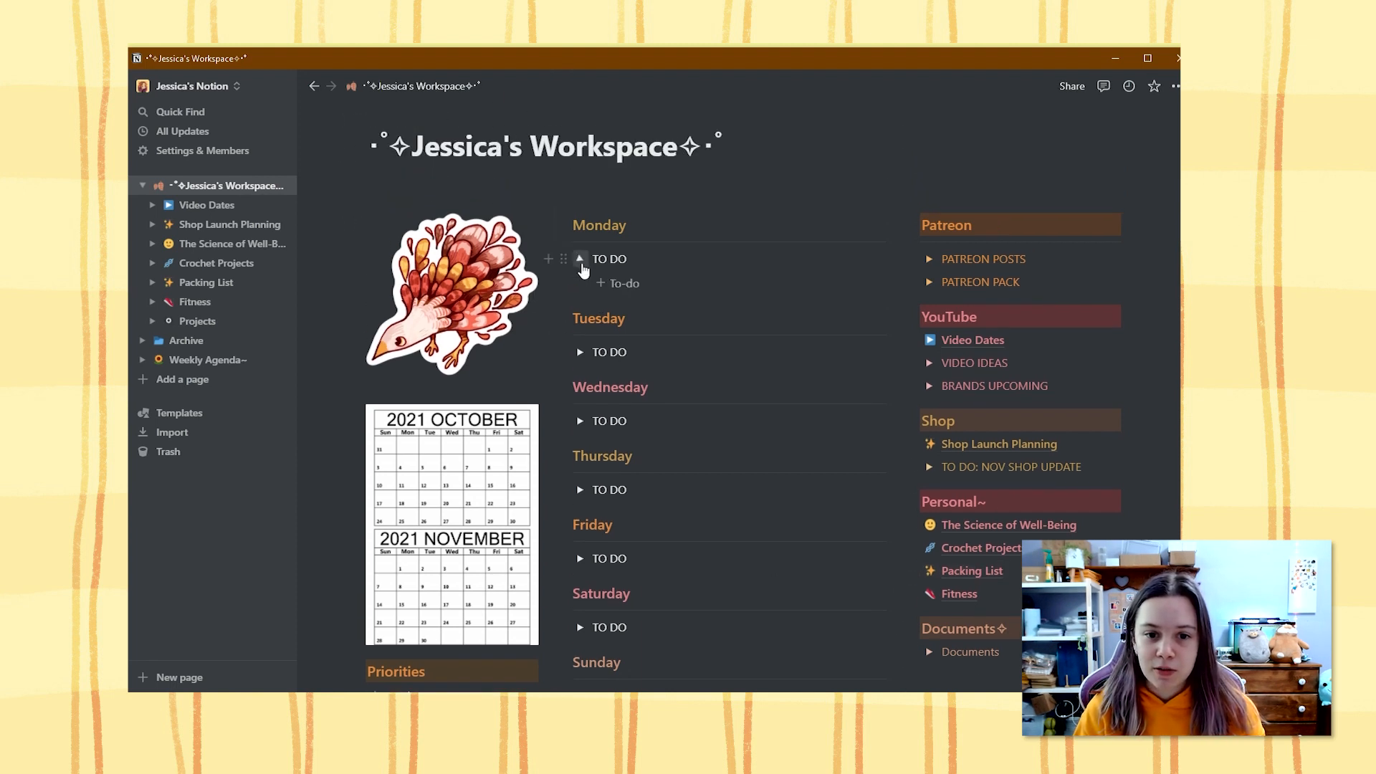
pyautogui.click(624, 283)
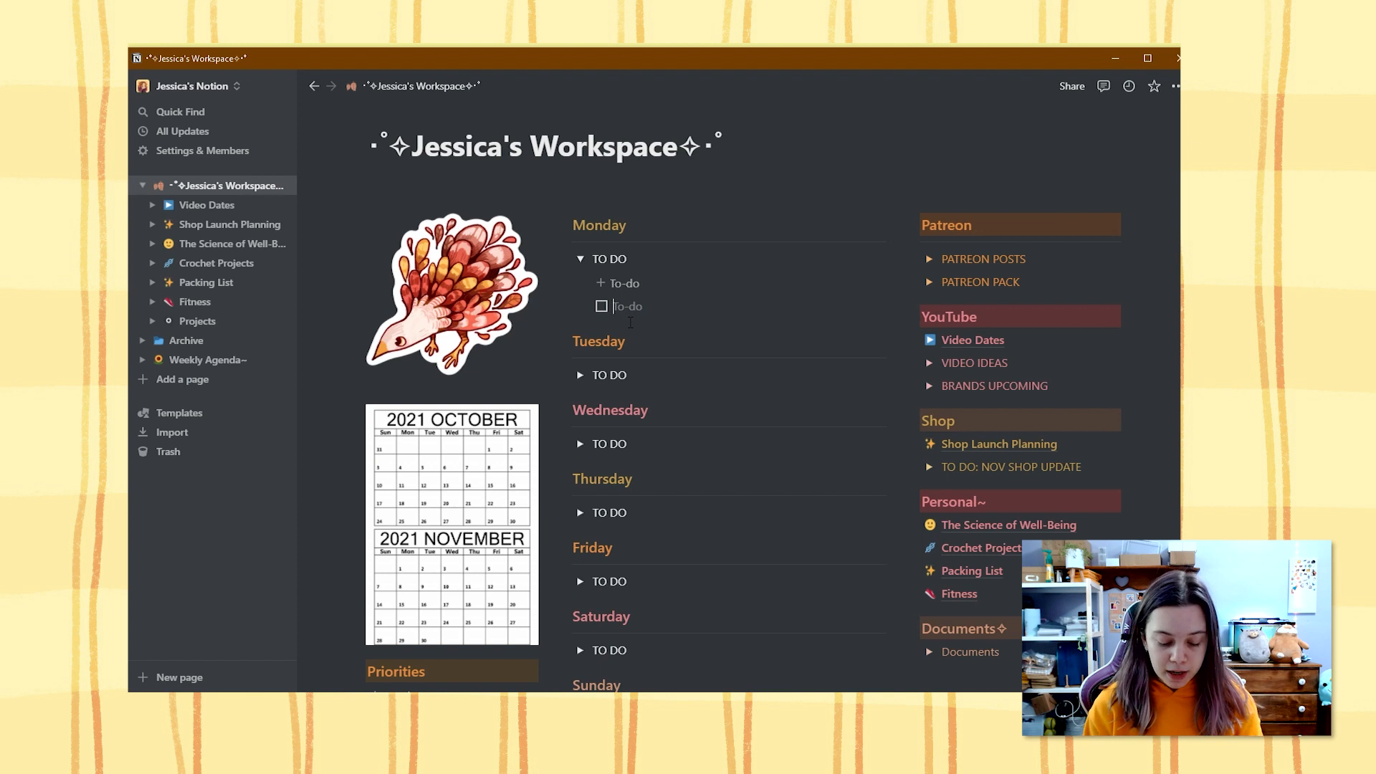
pyautogui.write('film notion video')
pyautogui.press('Return')
pyautogui.write('edit')
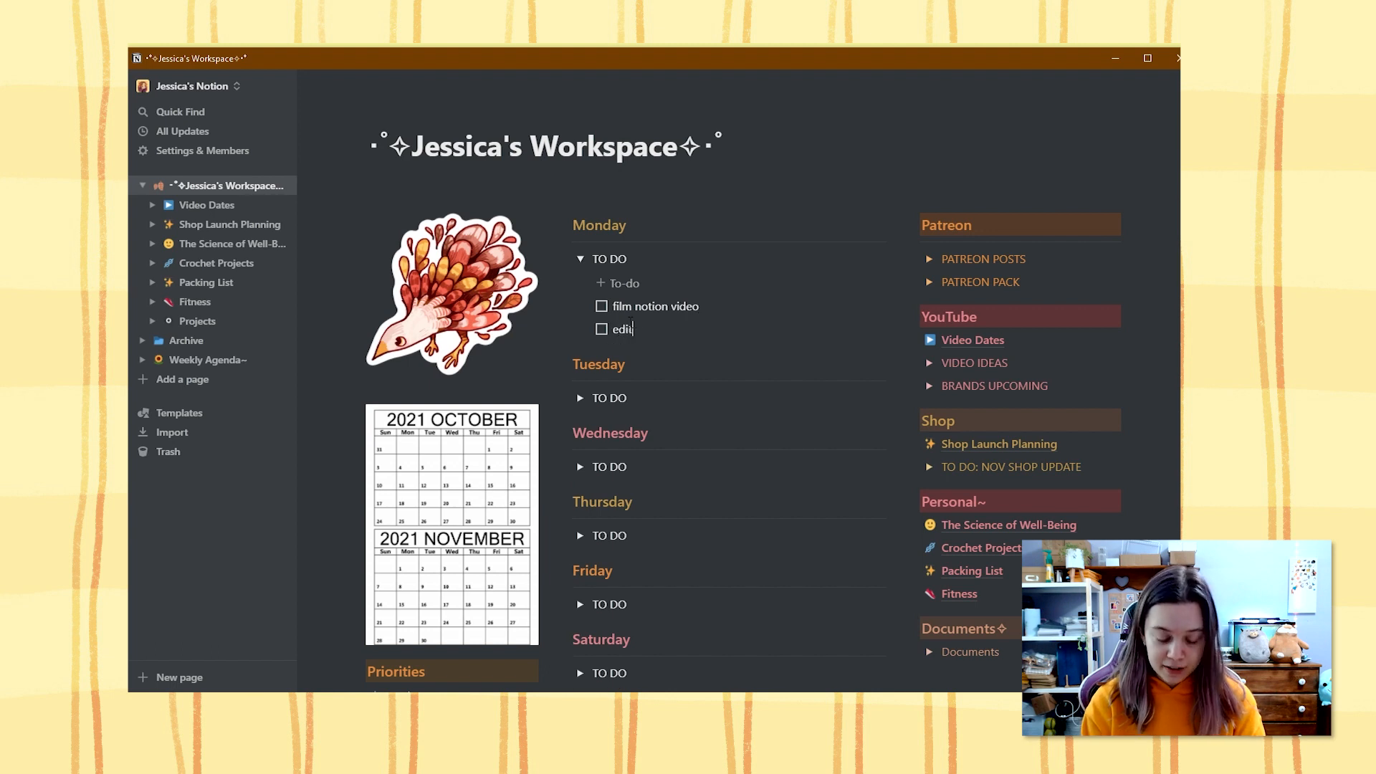
pyautogui.press('Return')
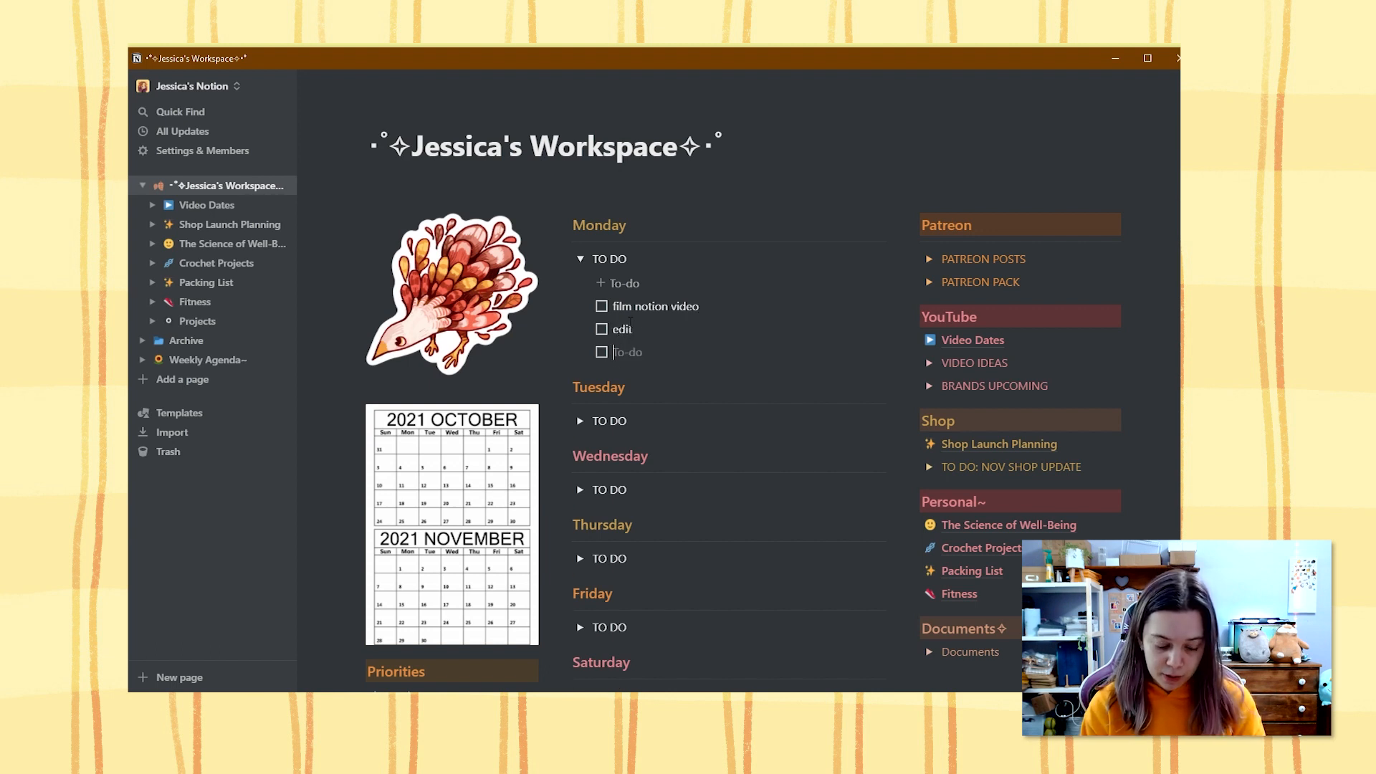
pyautogui.write('package orders')
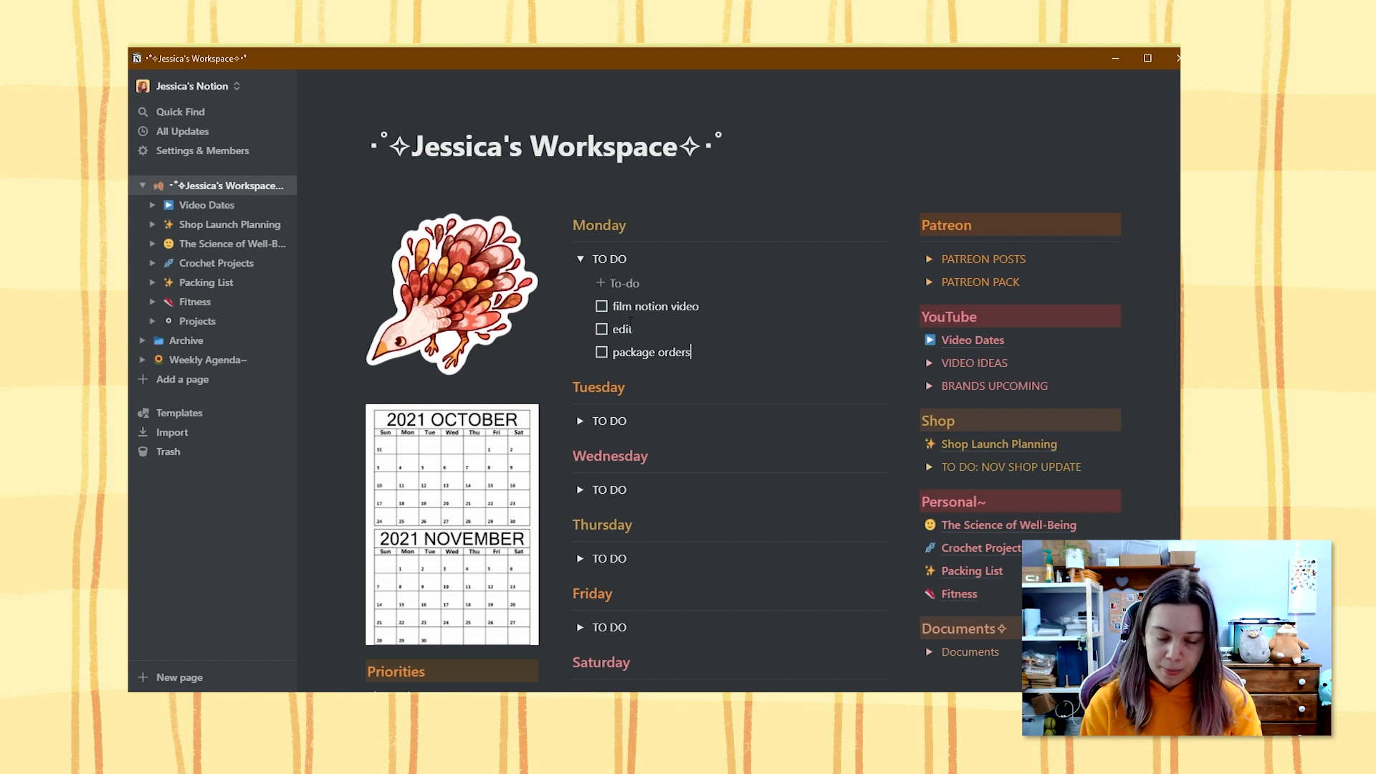
pyautogui.press('Return')
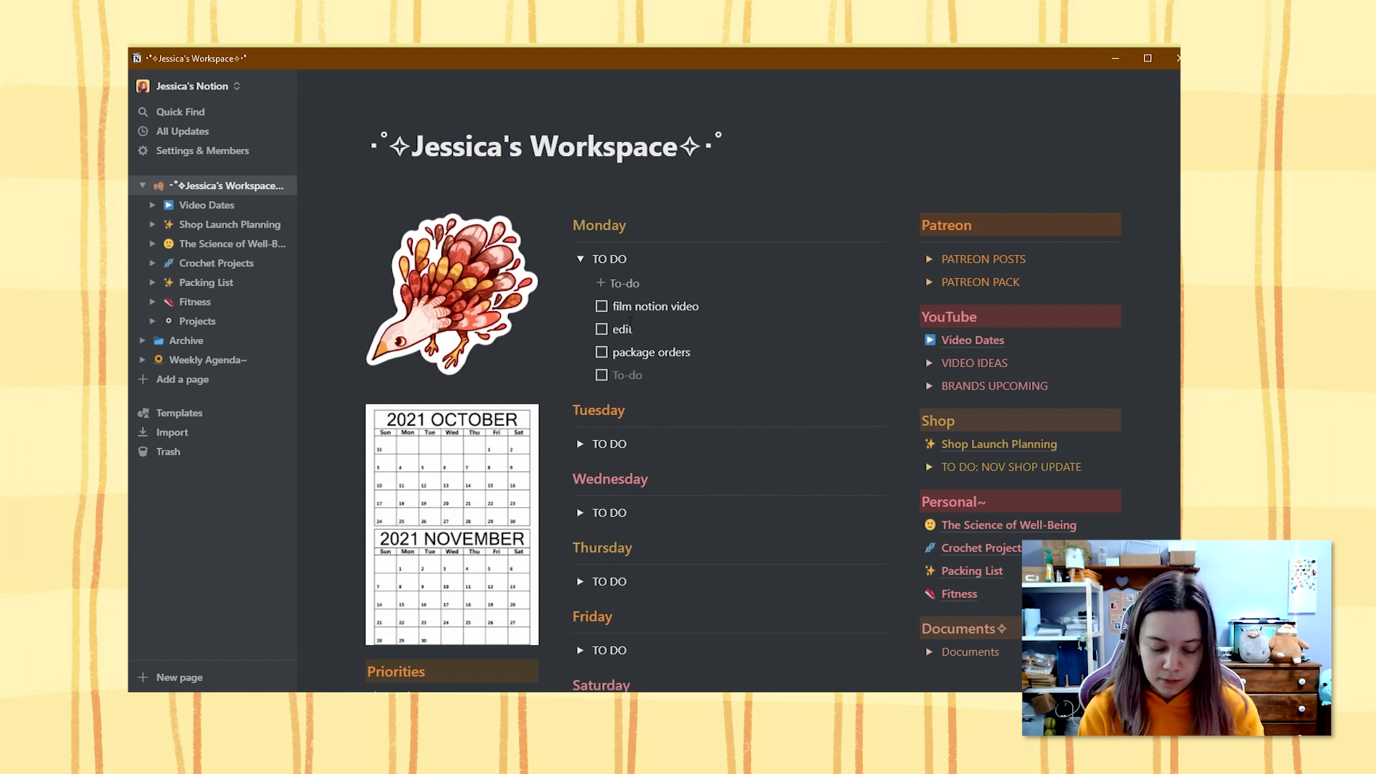
pyautogui.write('draw inktober')
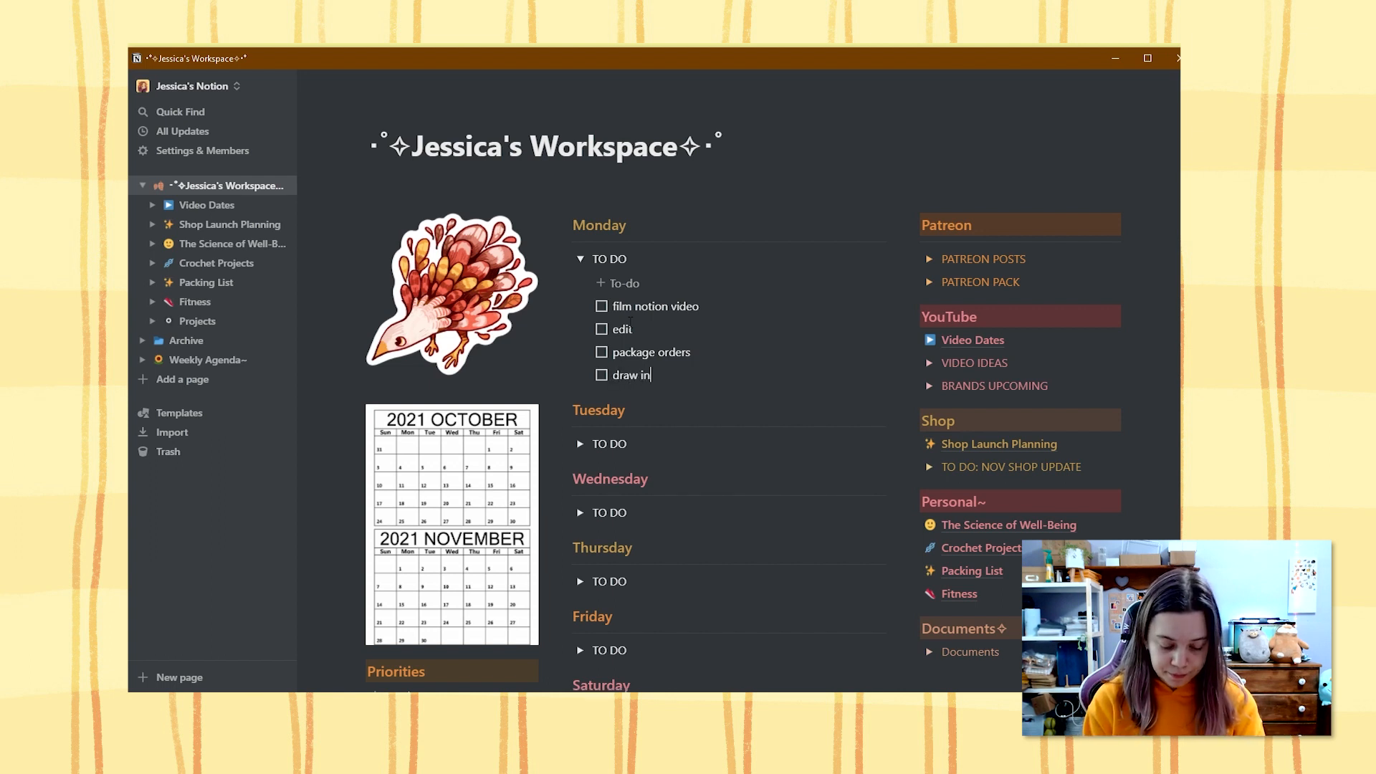
pyautogui.press('Return')
pyautogui.write('post ')
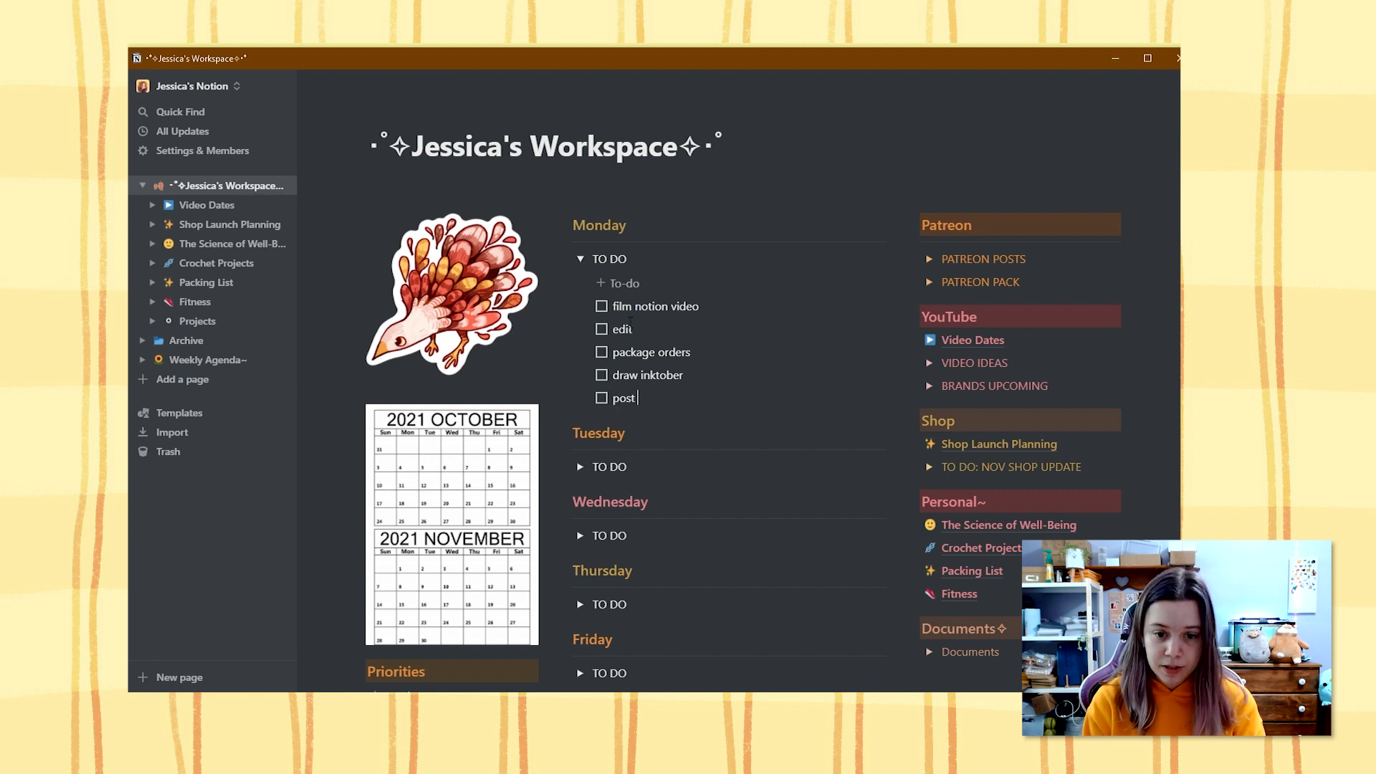
pyautogui.write('i')
pyautogui.press('BackSpace')
pyautogui.press('BackSpace')
pyautogui.press('BackSpace')
pyautogui.press('BackSpace')
pyautogui.press('BackSpace')
pyautogui.press('BackSpace')
pyautogui.press('BackSpace')
pyautogui.press('BackSpace')
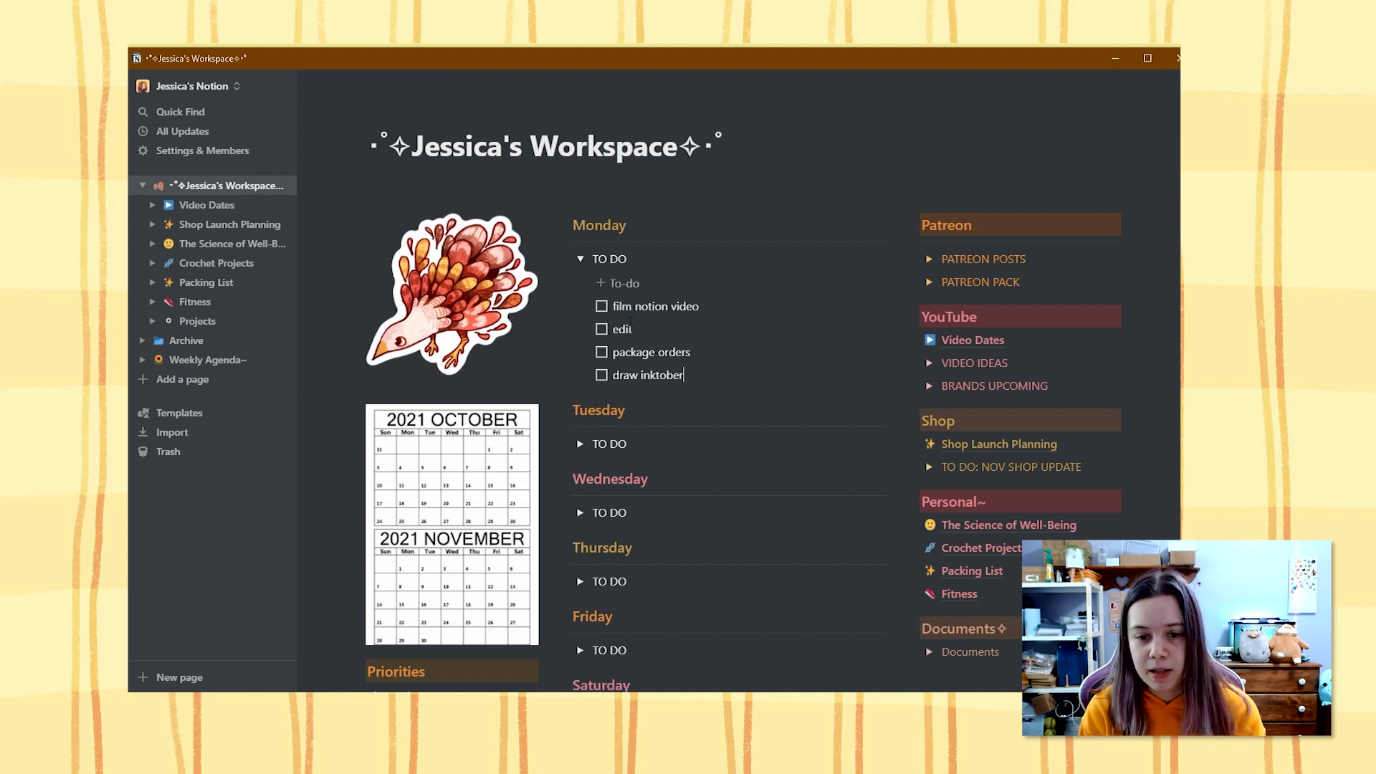
# - Reword the last to-do under Monday as "draw & post inktober"
pyautogui.press('BackSpace')
pyautogui.press('BackSpace')
pyautogui.press('BackSpace')
pyautogui.press('BackSpace')
pyautogui.press('BackSpace')
pyautogui.press('BackSpace')
pyautogui.press('BackSpace')
pyautogui.press('BackSpace')
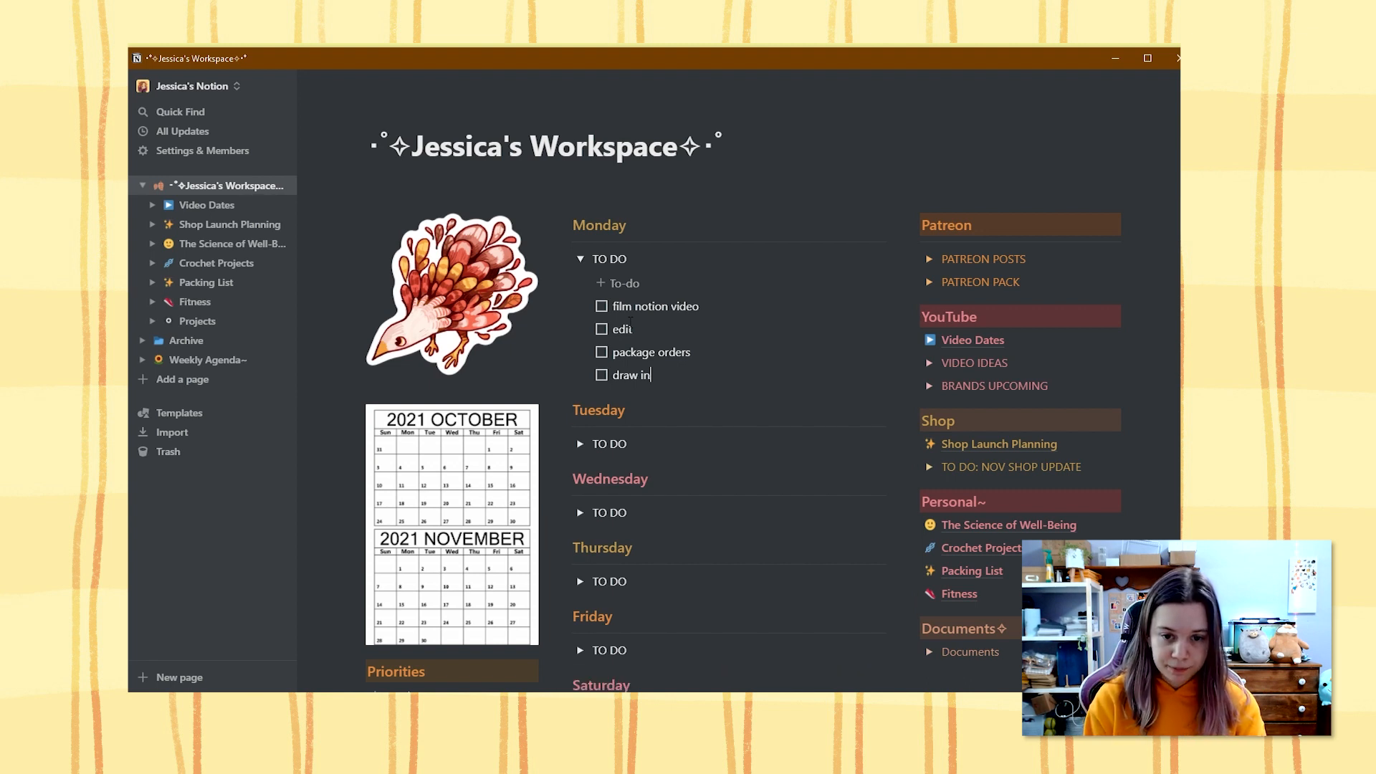
pyautogui.write('& post inktober')
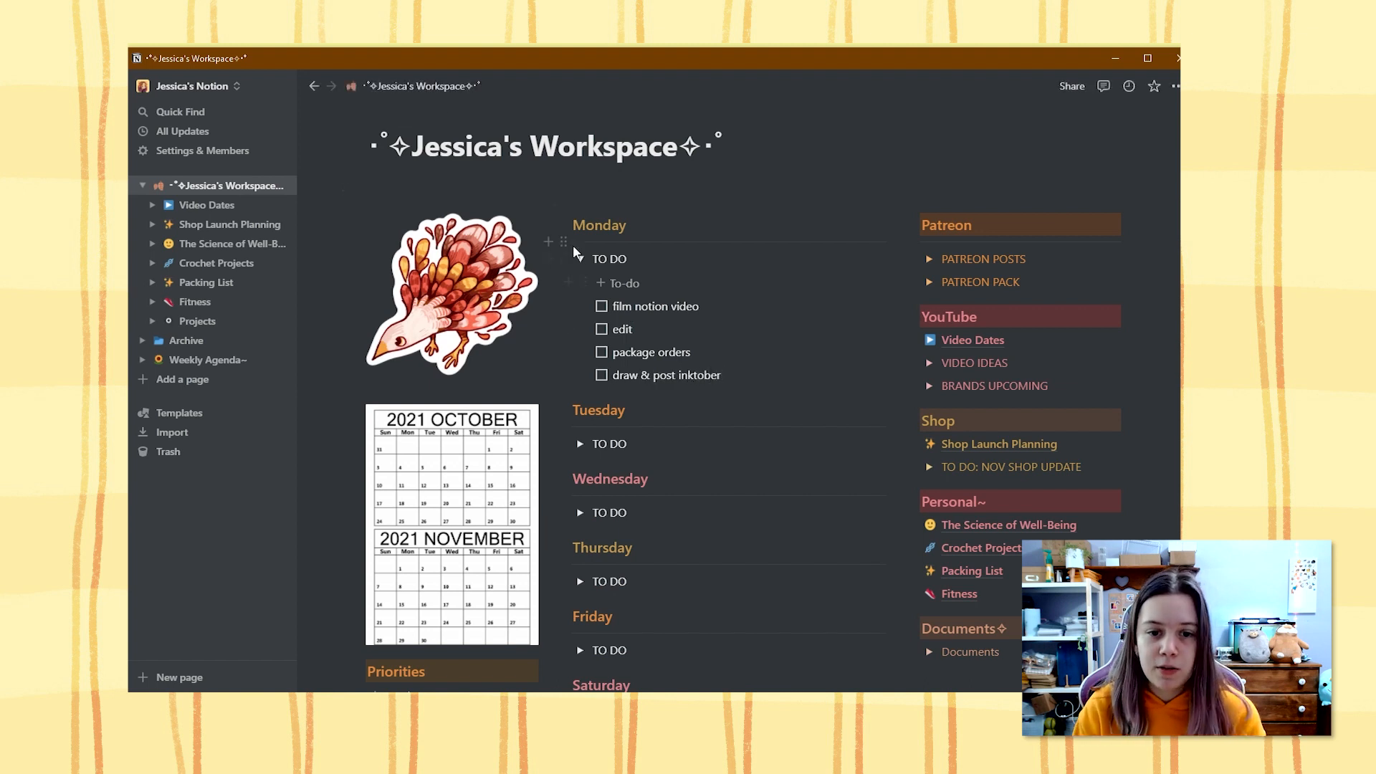
pyautogui.click(564, 262)
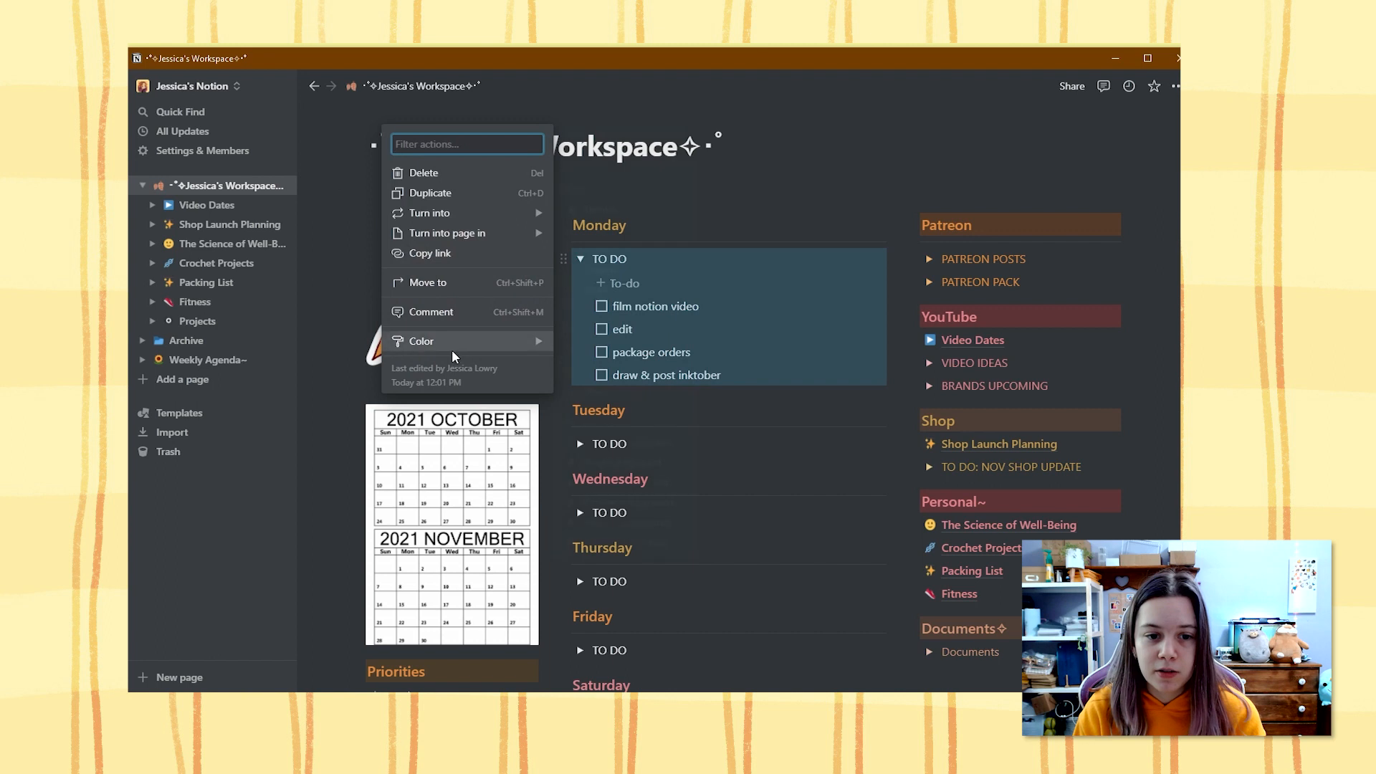
pyautogui.moveTo(446, 350)
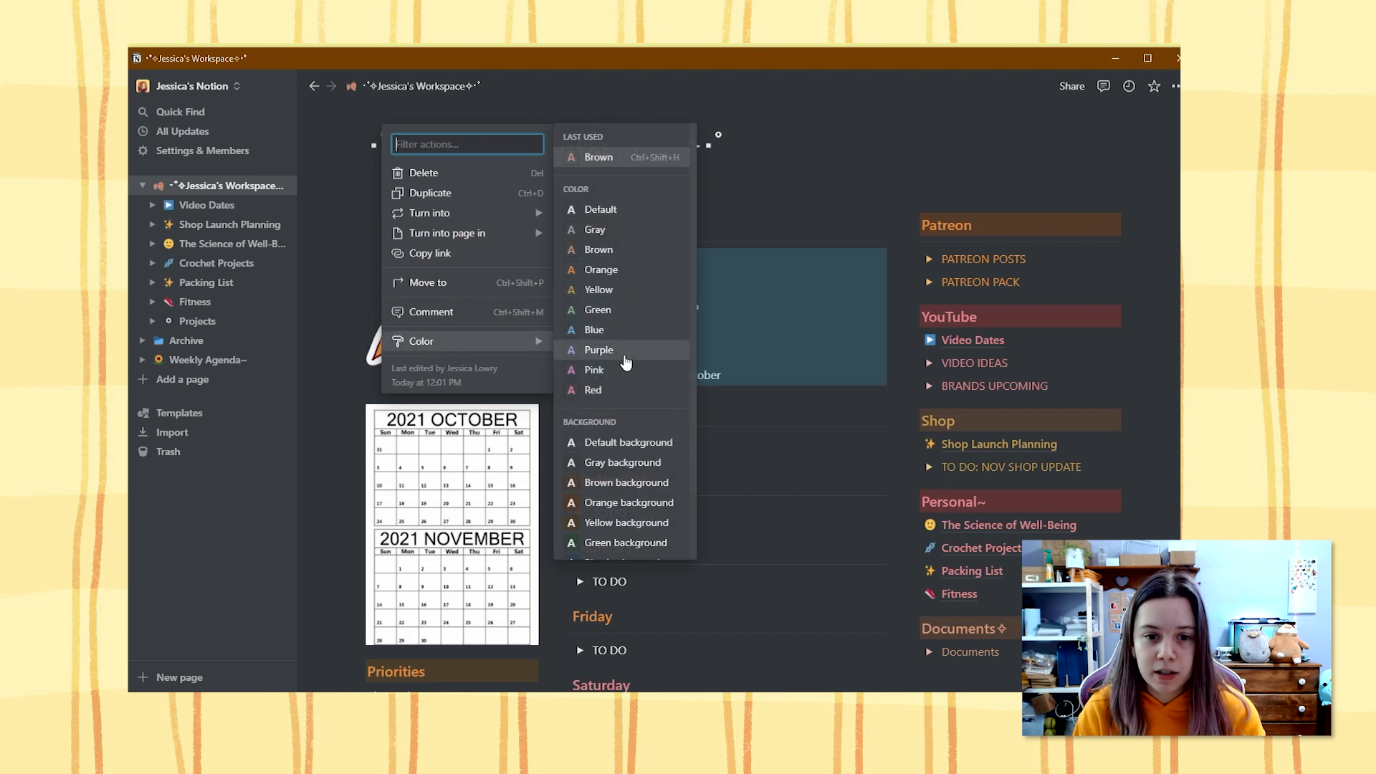
pyautogui.click(781, 311)
# - Change the text color of Monday's TO DO toggle, including its to-dos, to yellow
pyautogui.click(565, 260)
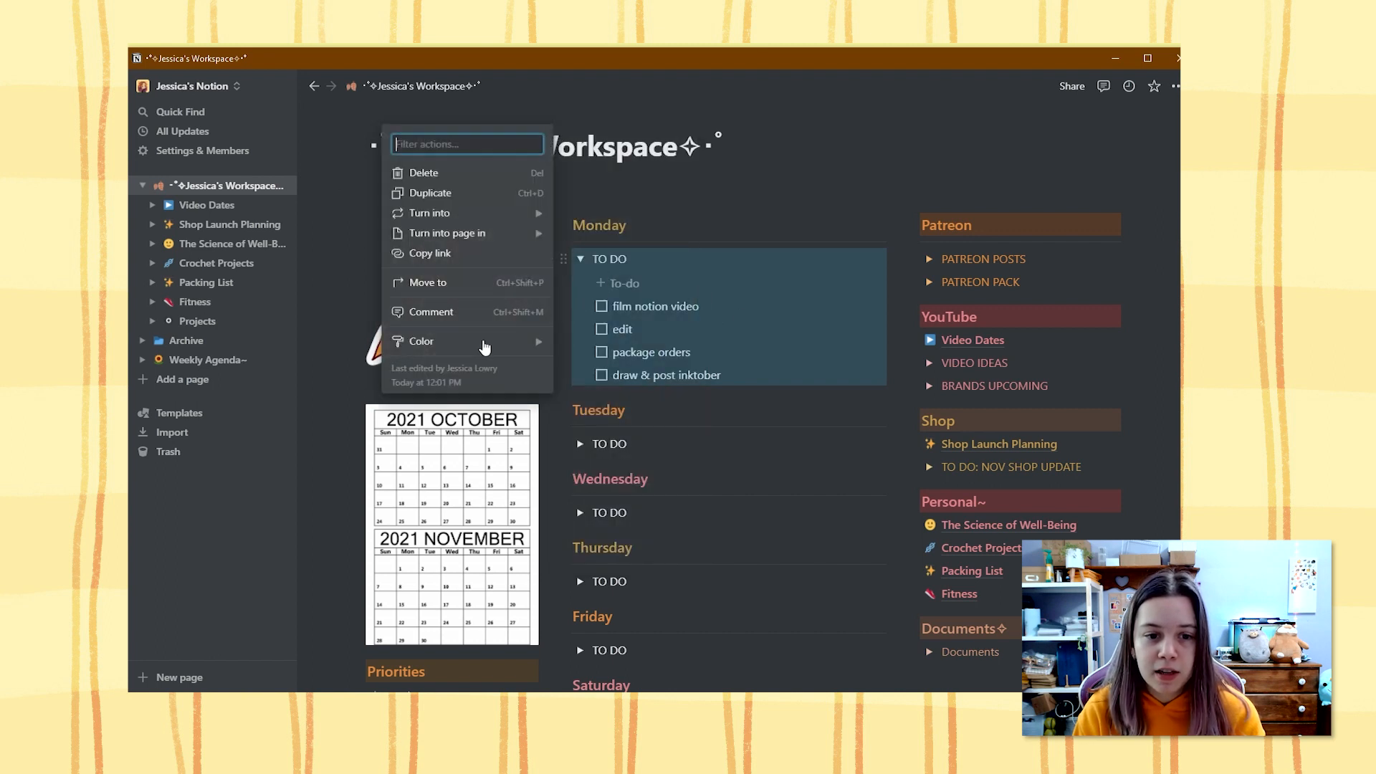
pyautogui.moveTo(445, 346)
pyautogui.click(596, 290)
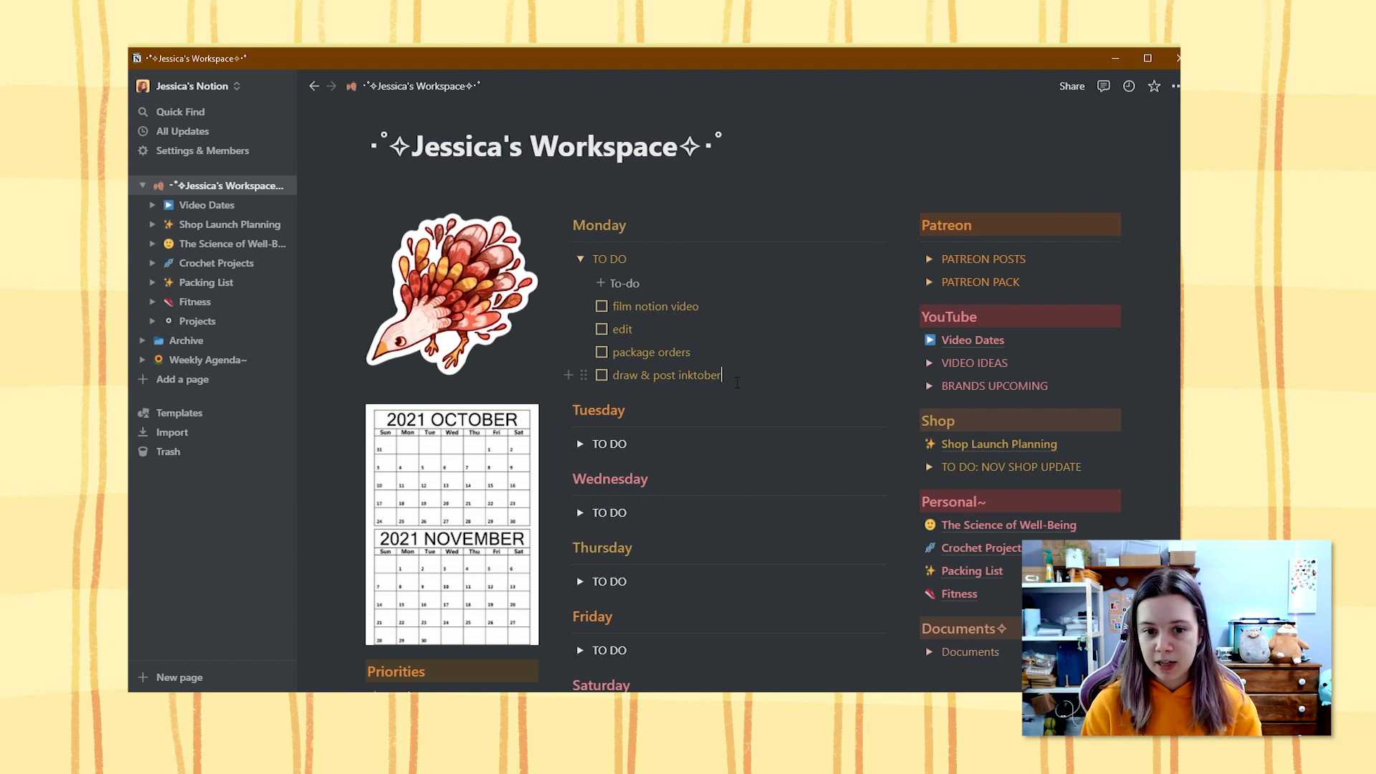
pyautogui.click(737, 382)
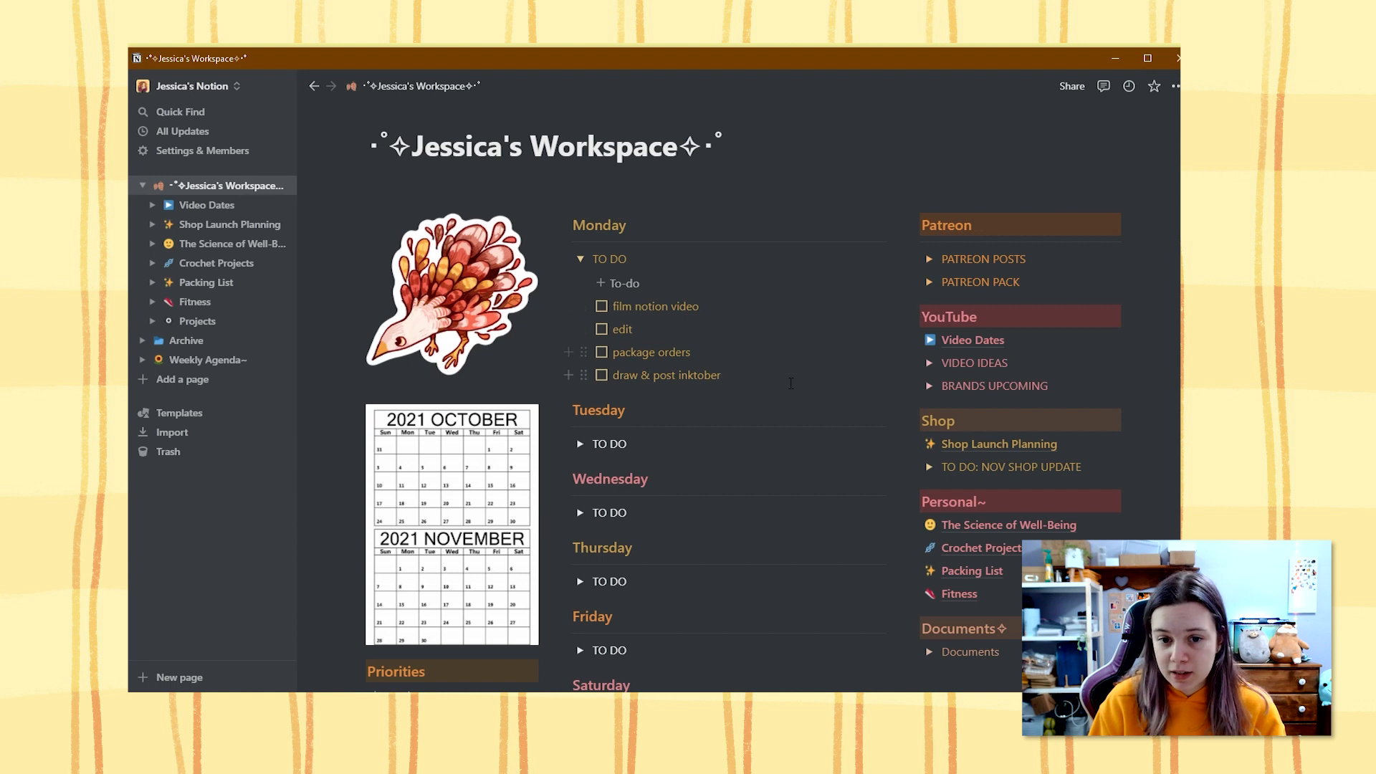
# - Expand Tuesday's TO DO toggle and delete its four old to-dos, from "inktober & post" to "pack orders"
pyautogui.scroll(-3, 791, 384)
pyautogui.scroll(3, 783, 362)
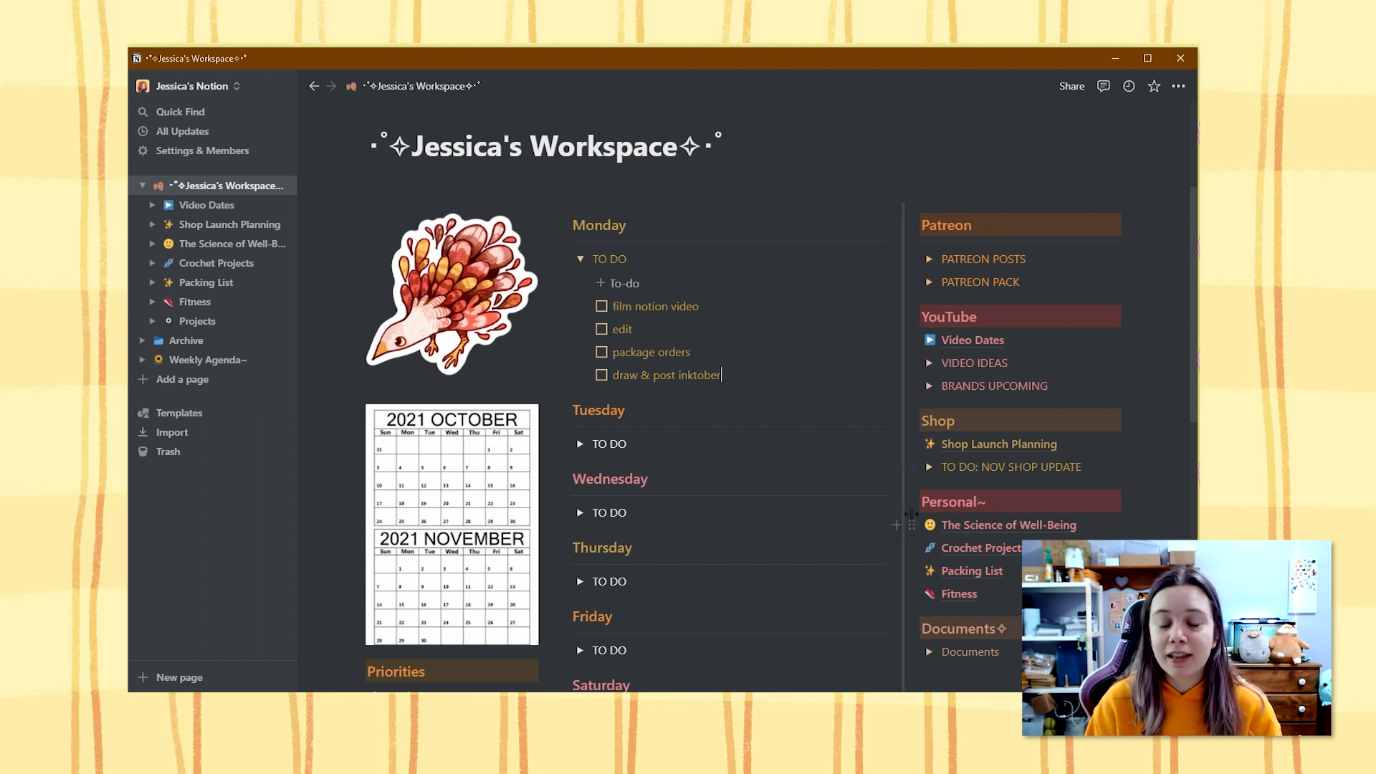
pyautogui.scroll(-4, 767, 514)
pyautogui.scroll(3, 577, 433)
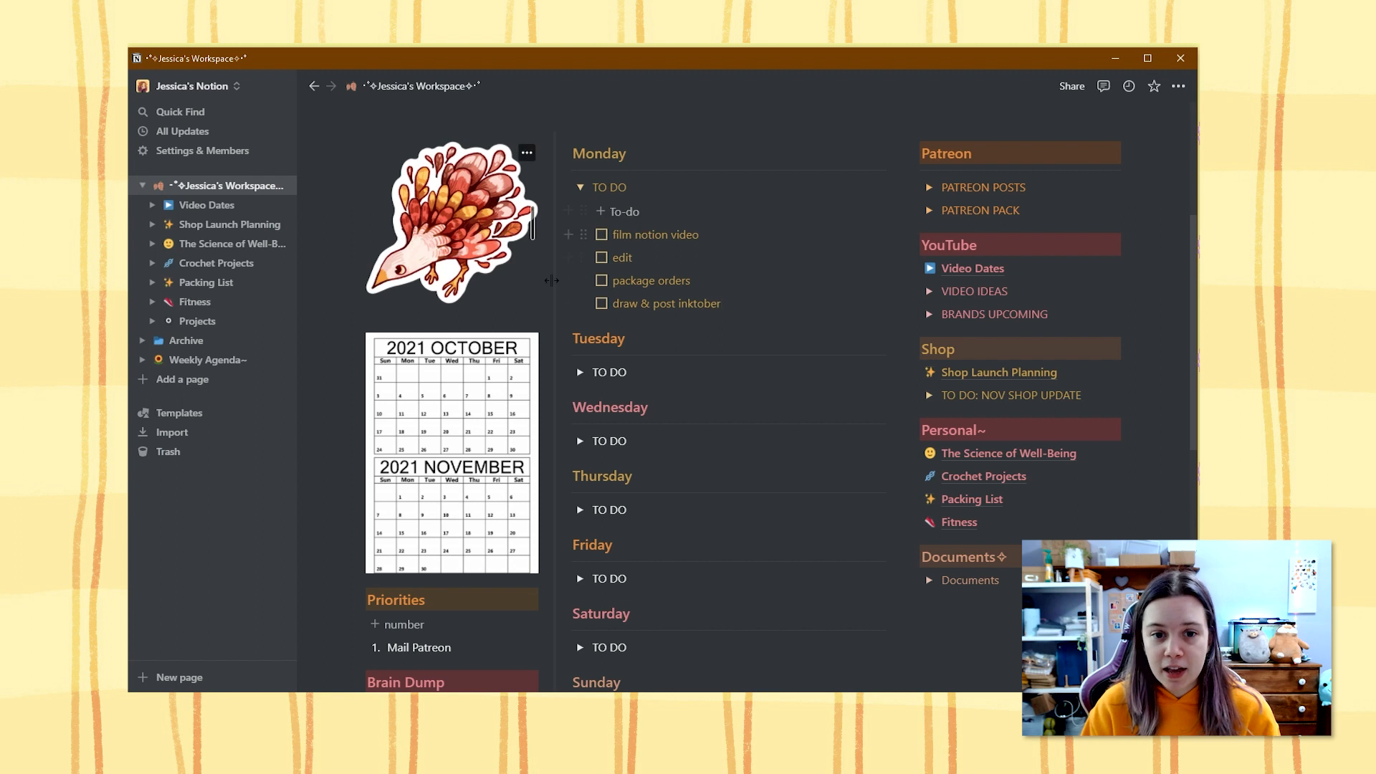
pyautogui.click(579, 372)
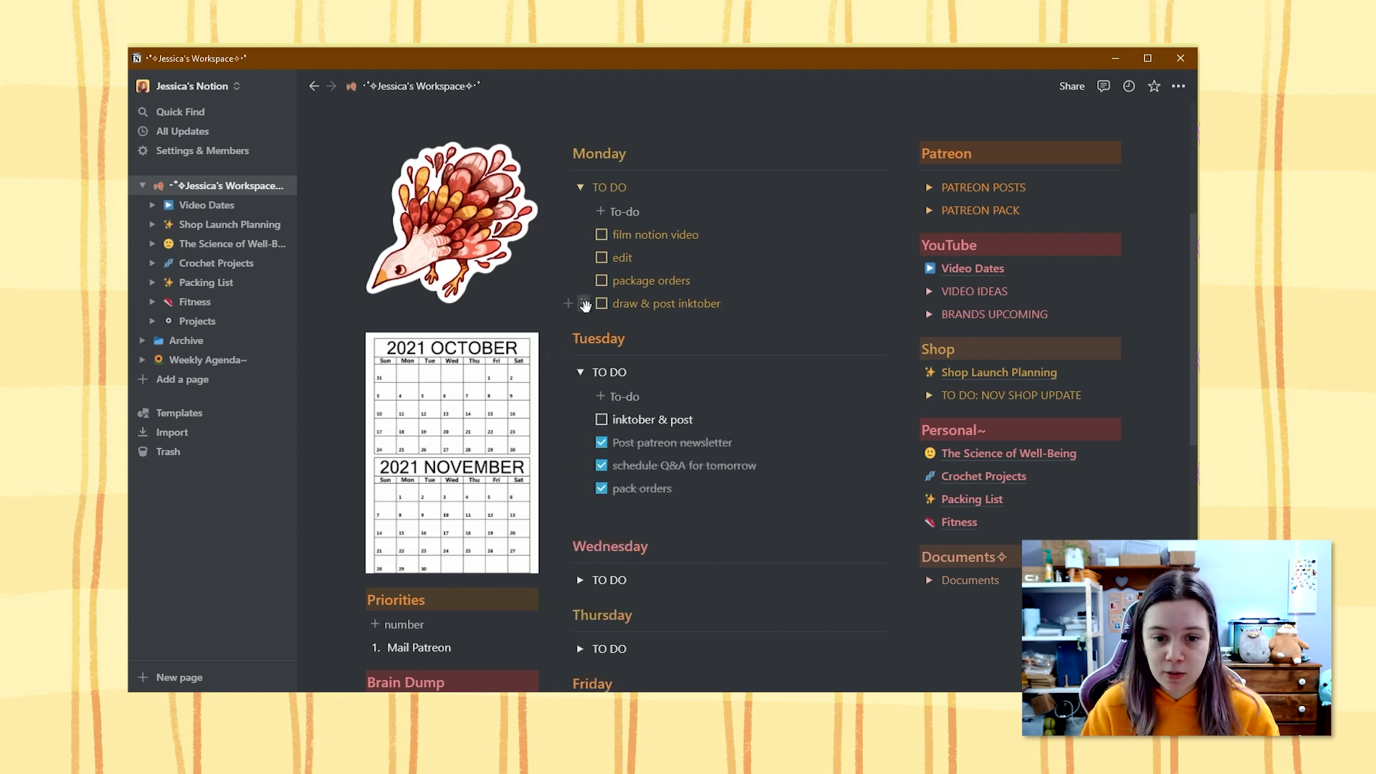
pyautogui.moveTo(570, 502); pyautogui.dragTo(620, 427)
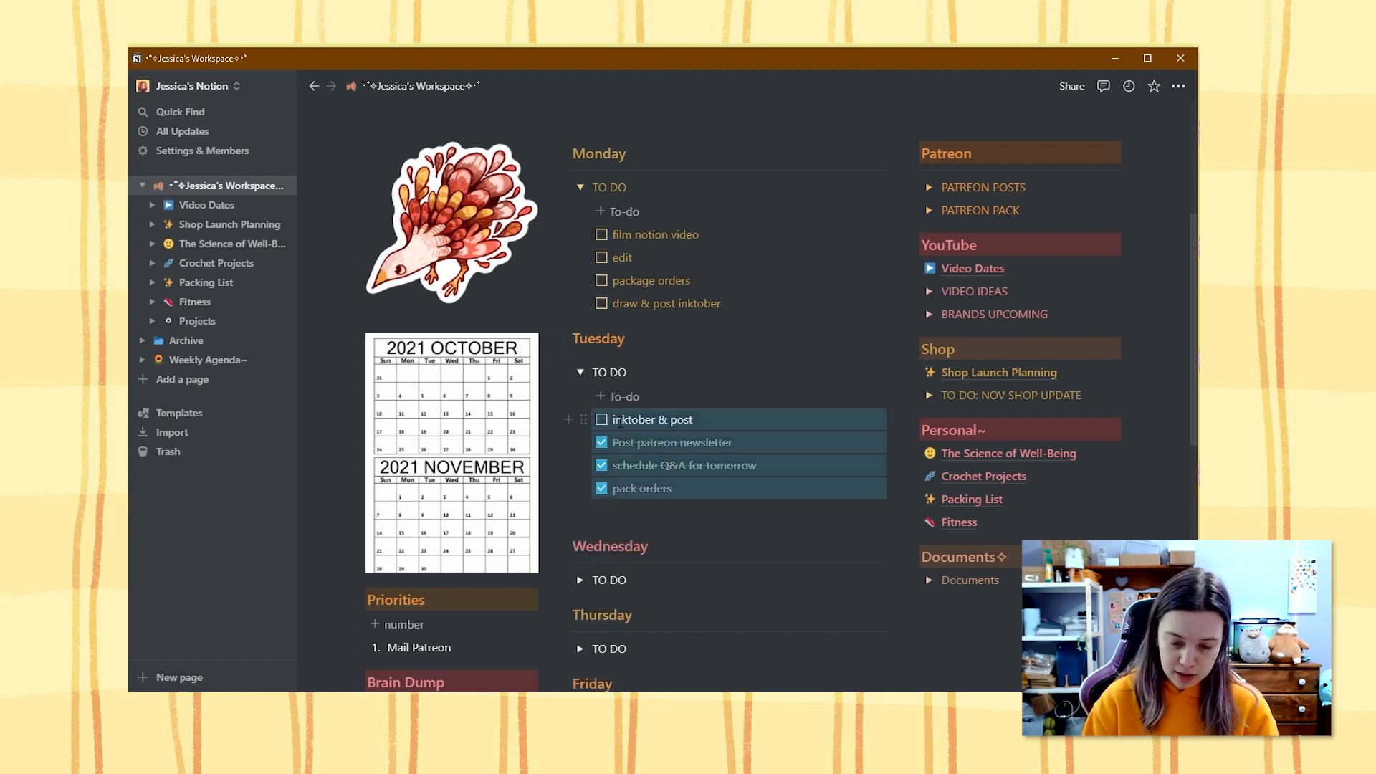
pyautogui.press('BackSpace')
# - Move the to-do "draw & post inktober" from Monday into Tuesday's TO DO toggle and remove the empty line below it
pyautogui.moveTo(578, 304); pyautogui.dragTo(609, 391)
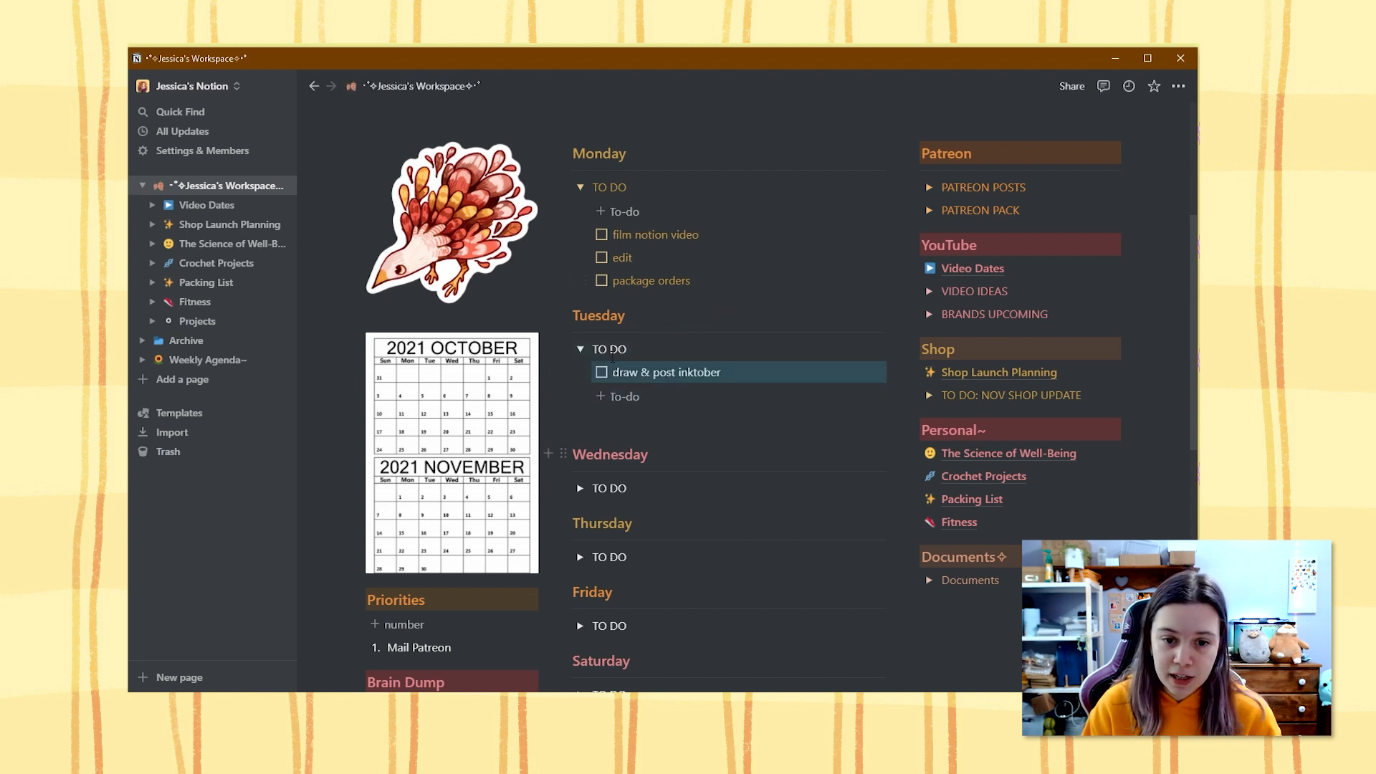
pyautogui.click(621, 430)
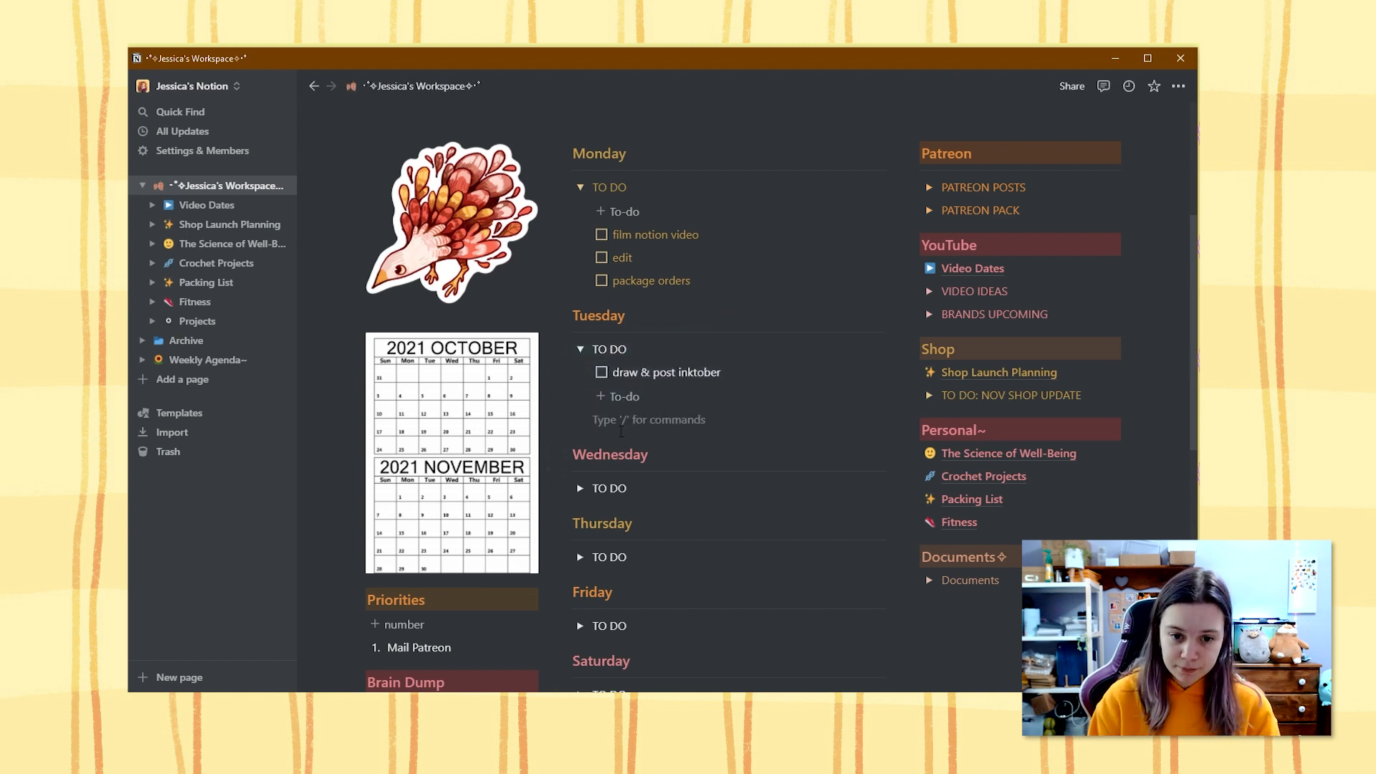
pyautogui.press('BackSpace')
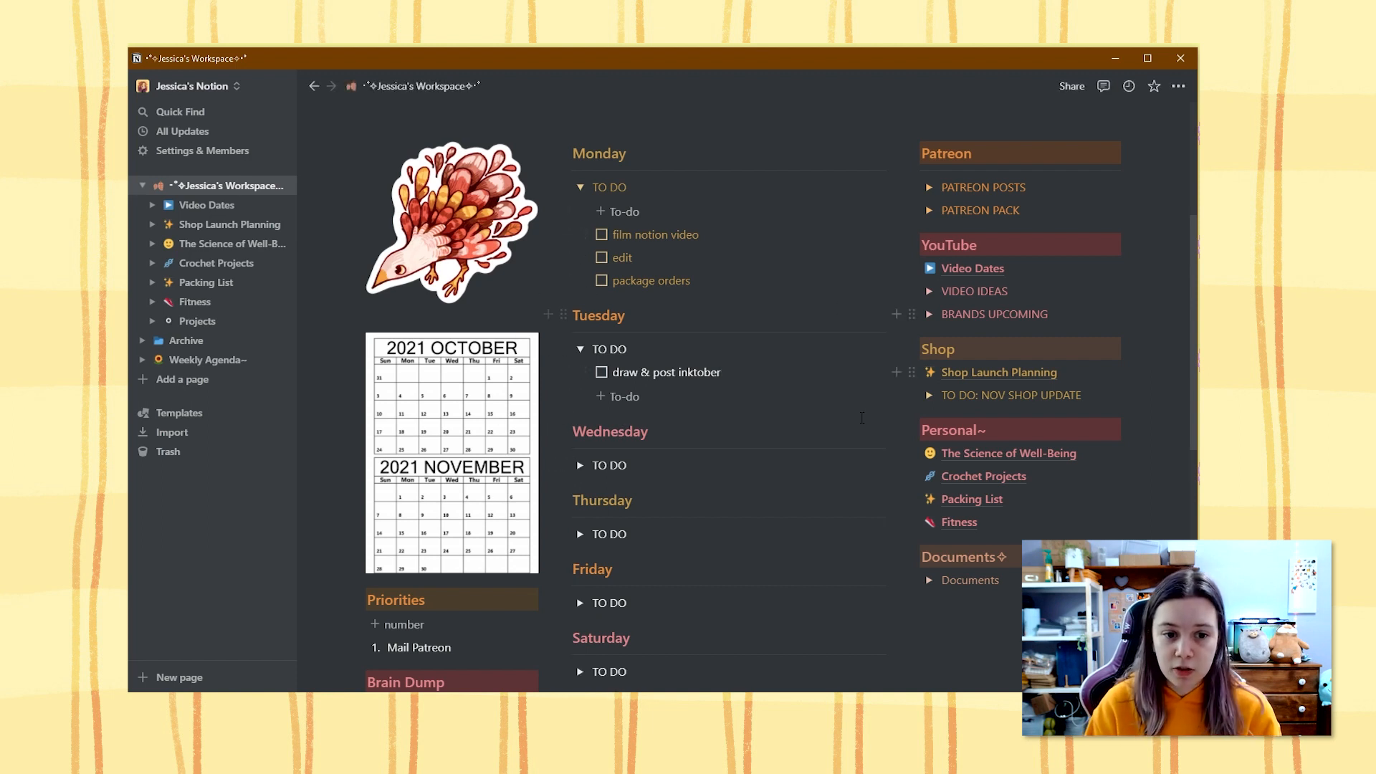
# - Collapse Tuesday's TO DO toggle
pyautogui.scroll(2, 740, 393)
pyautogui.scroll(-2, 571, 391)
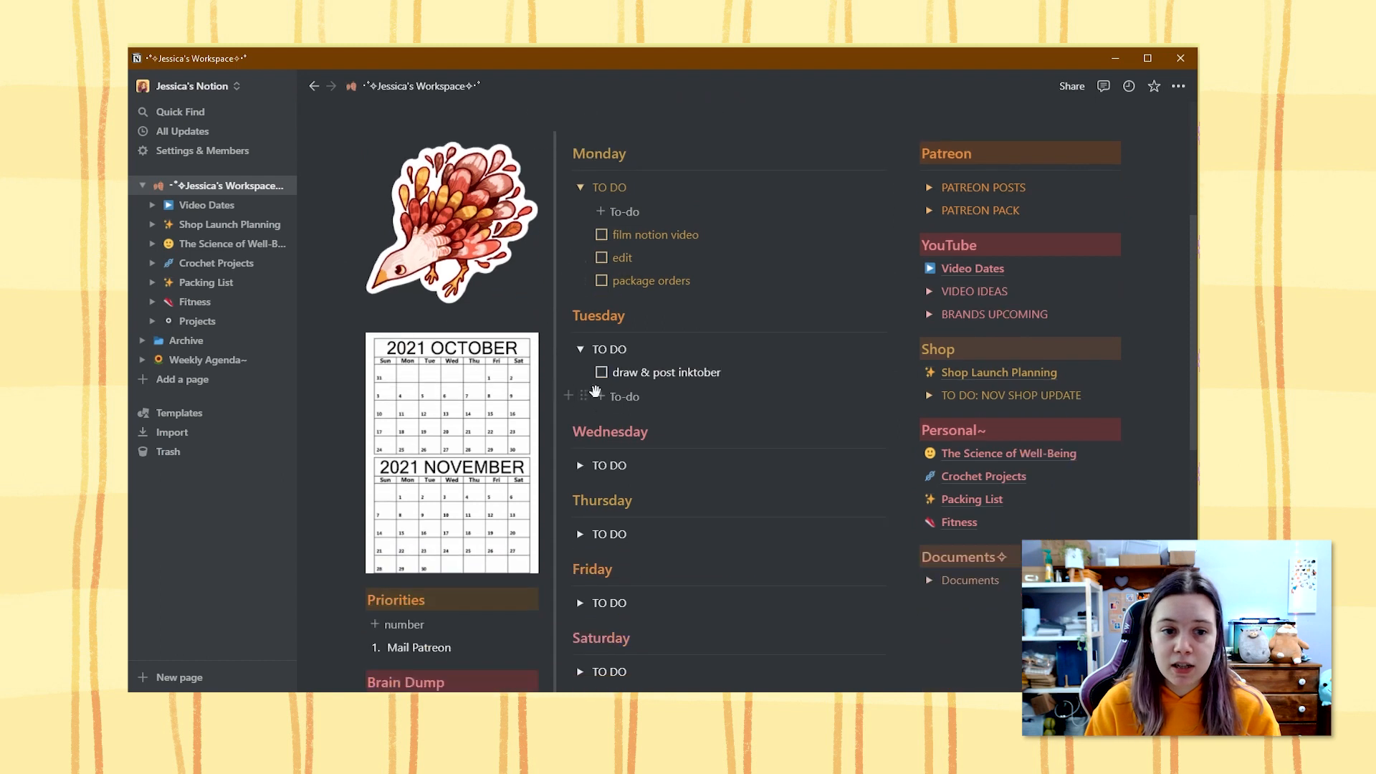
pyautogui.scroll(1, 600, 375)
pyautogui.click(581, 421)
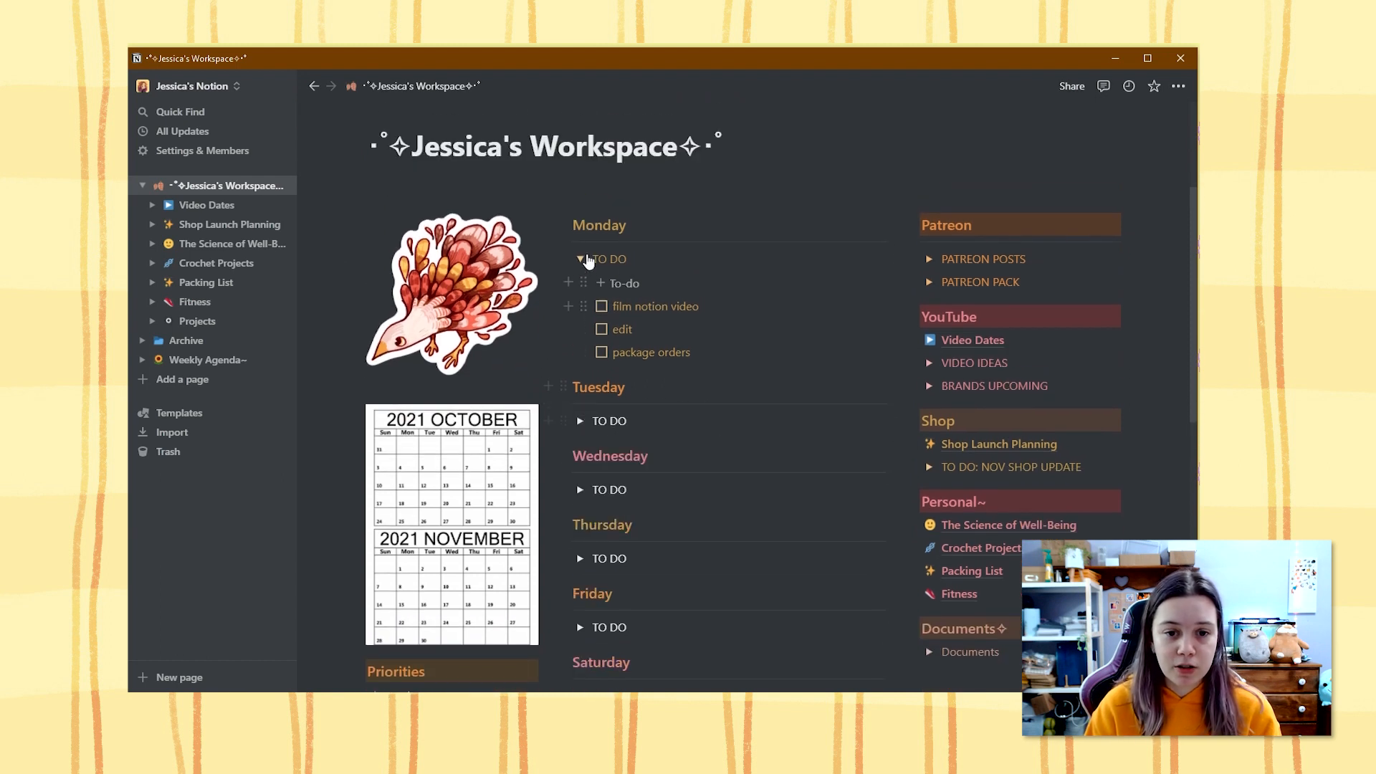
# - Undo moving "draw & post inktober" out of Monday's TO DO toggle
pyautogui.click(581, 260)
pyautogui.hotkey('ctrl', 'z')
pyautogui.hotkey('ctrl', 'z')
pyautogui.hotkey('ctrl', 'z')
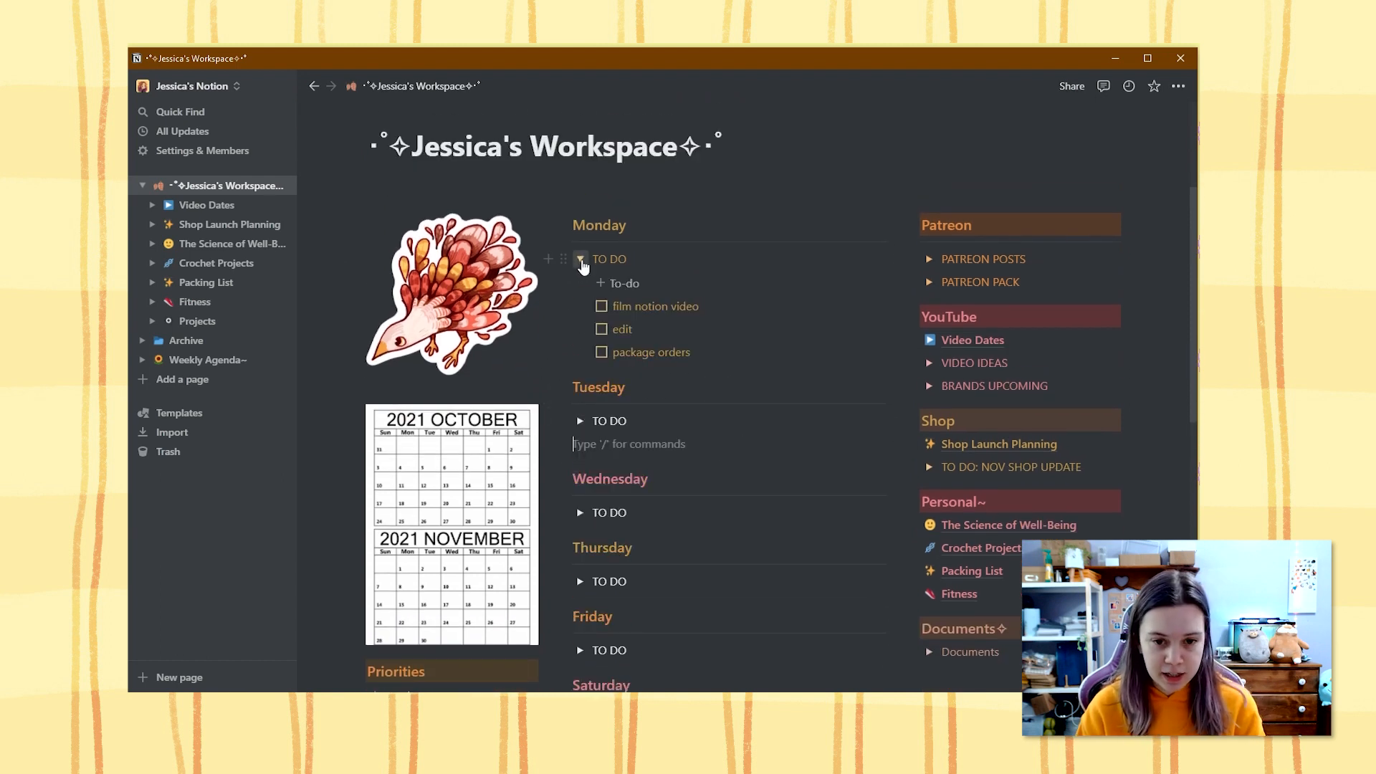
pyautogui.click(650, 379)
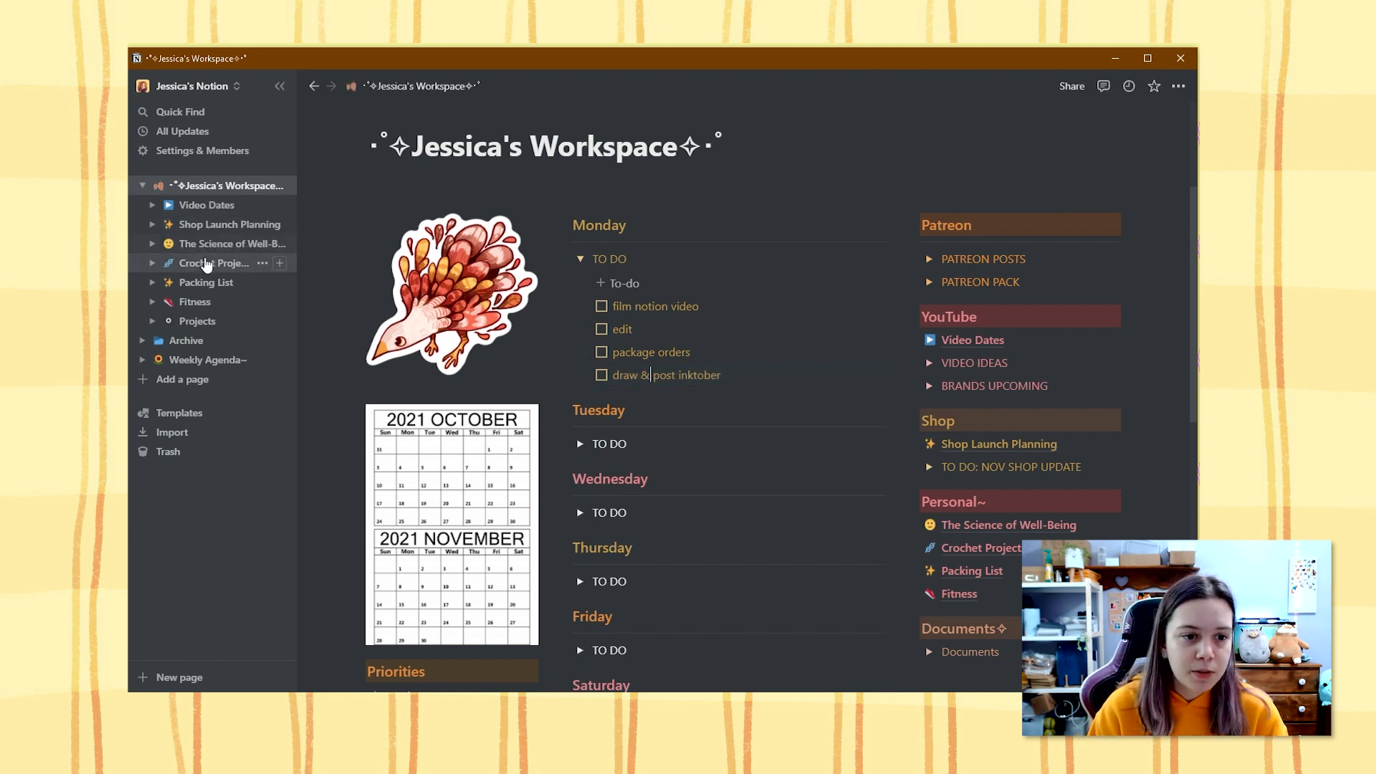
# - Expand the Archive page's subpages, open SCHOOL - WINTER and look through its whole table of weekly class entries
pyautogui.click(143, 342)
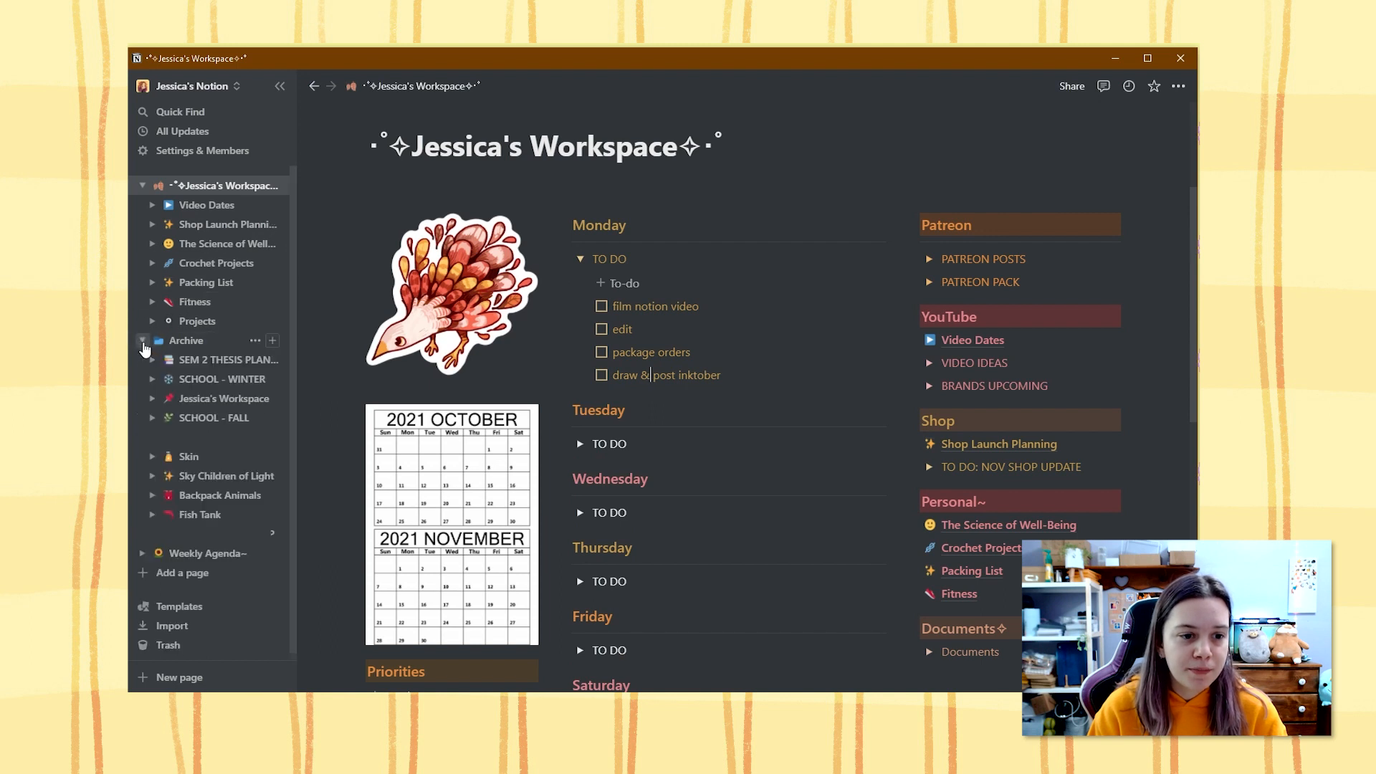
pyautogui.click(188, 381)
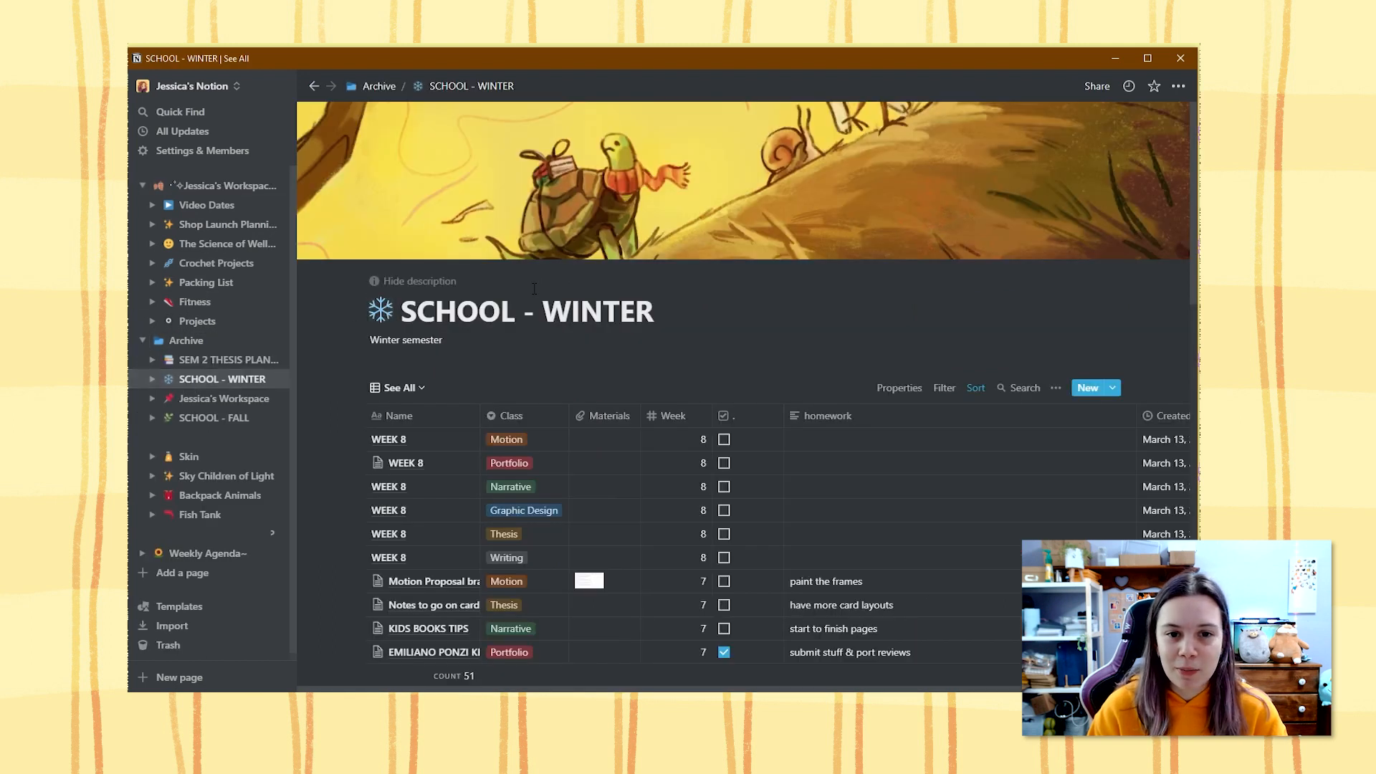
pyautogui.scroll(-2, 534, 289)
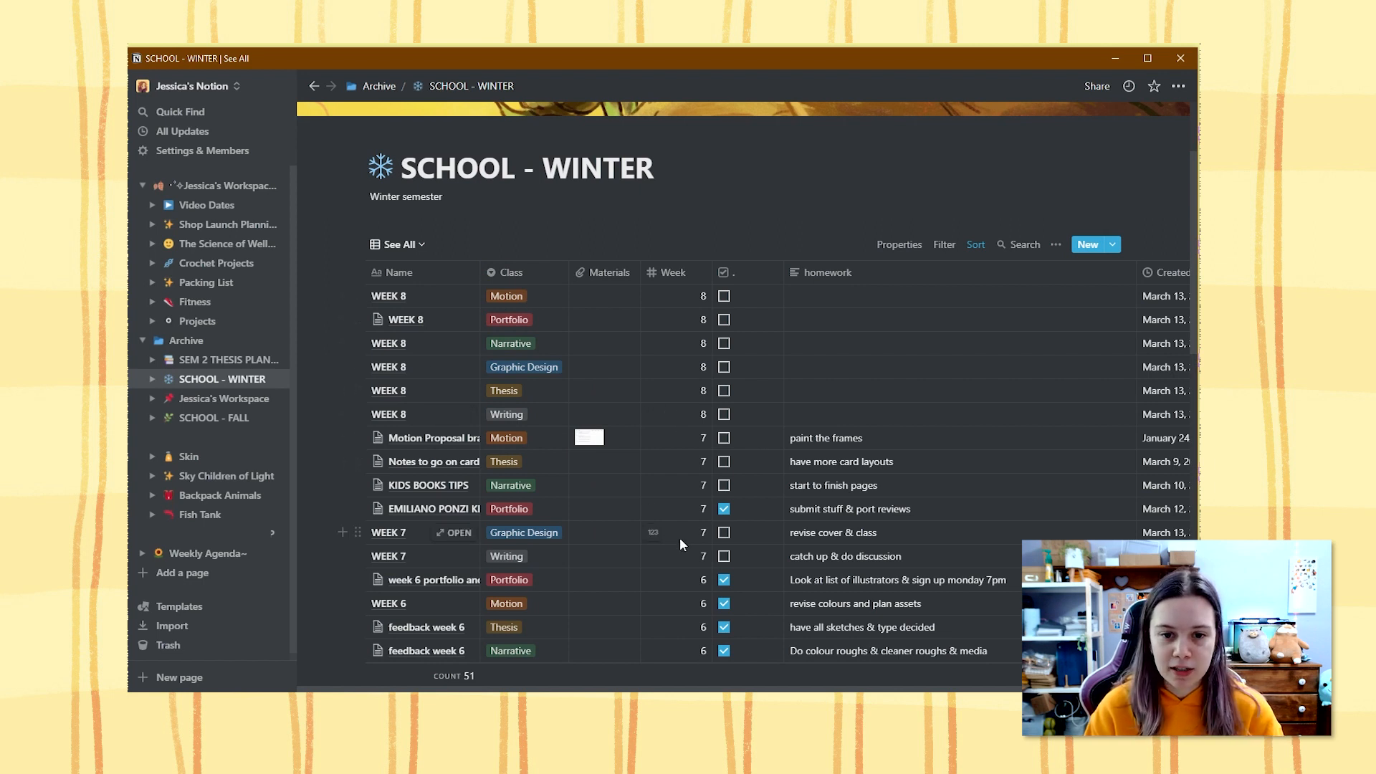
pyautogui.scroll(-2, 661, 535)
pyautogui.scroll(1, 570, 546)
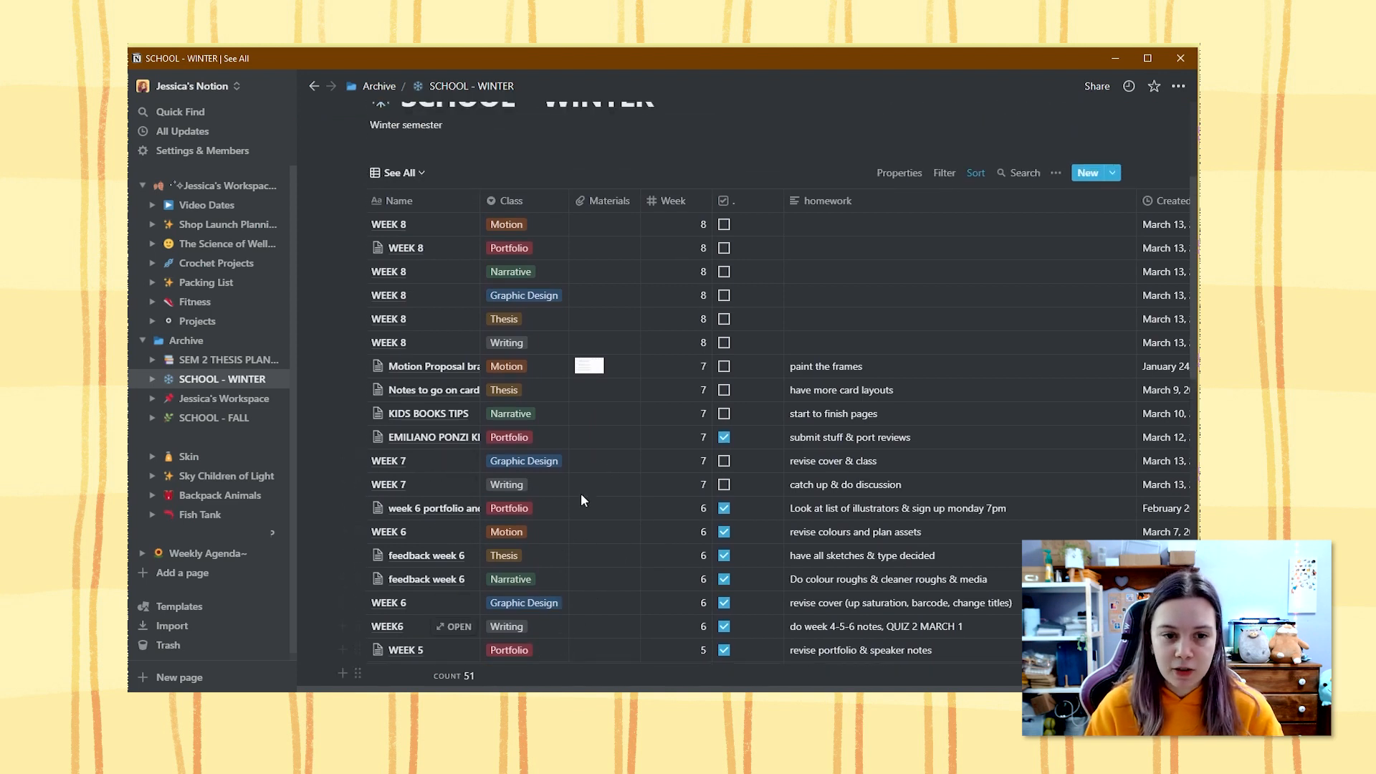
pyautogui.scroll(-5, 583, 476)
pyautogui.scroll(-8, 583, 476)
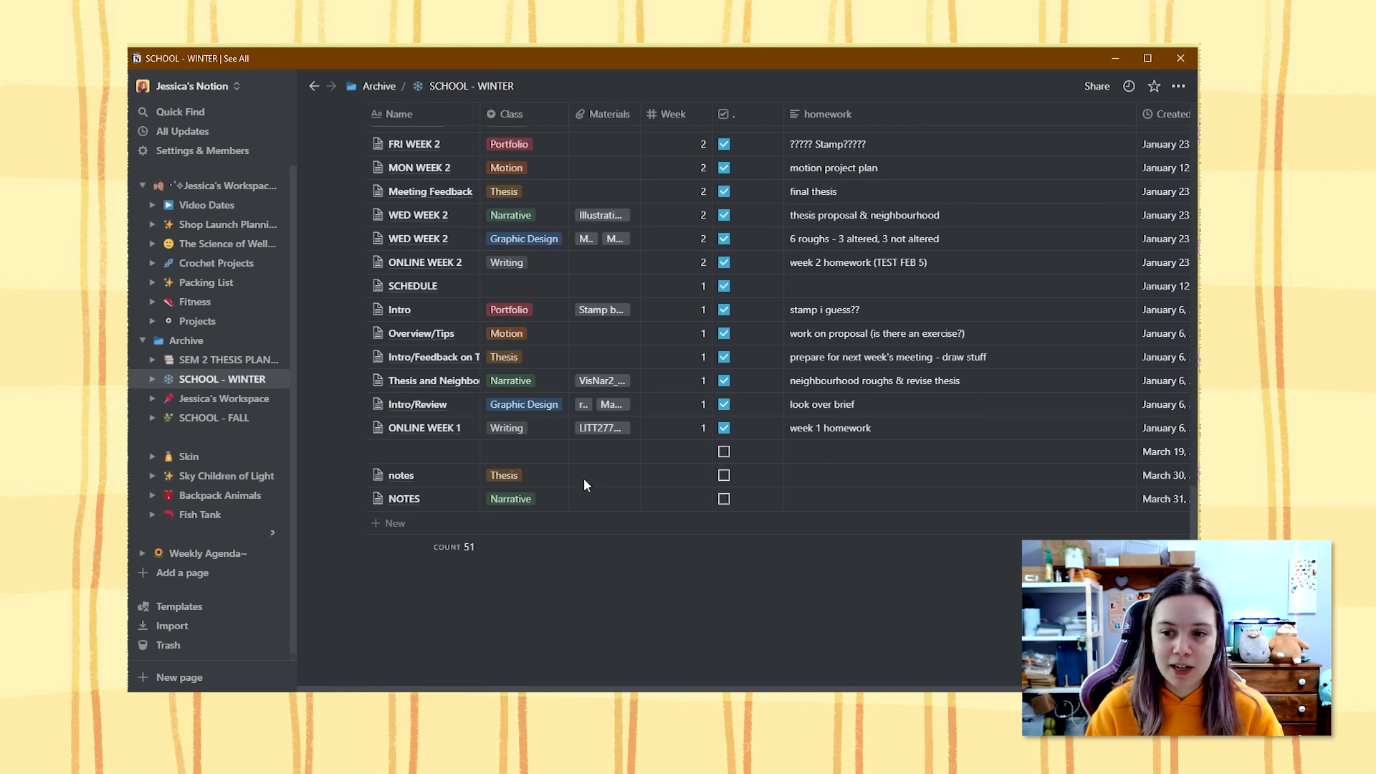
pyautogui.scroll(14, 584, 484)
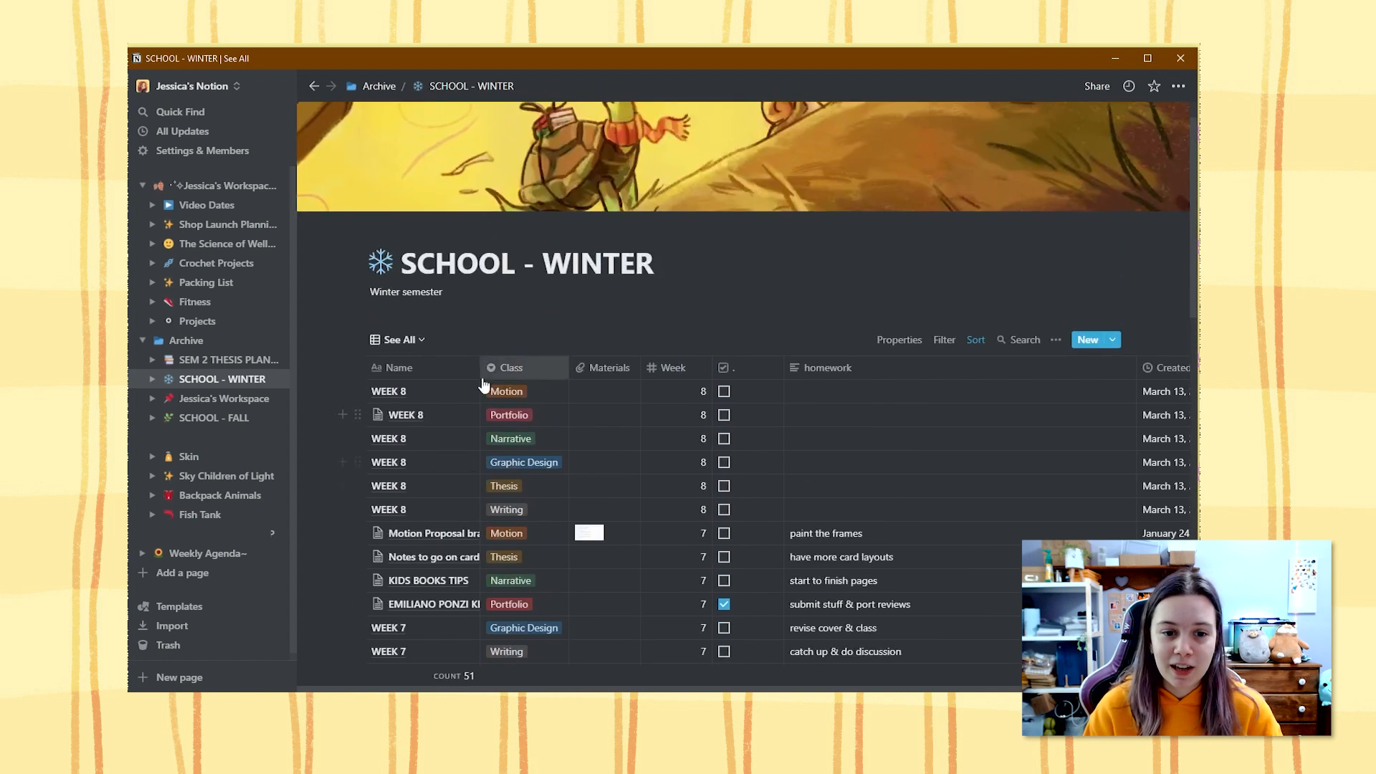
# - Open and close the week 7 Motion Proposal entry, and look over the class notes and homework of the earlier weeks
pyautogui.scroll(-3, 495, 502)
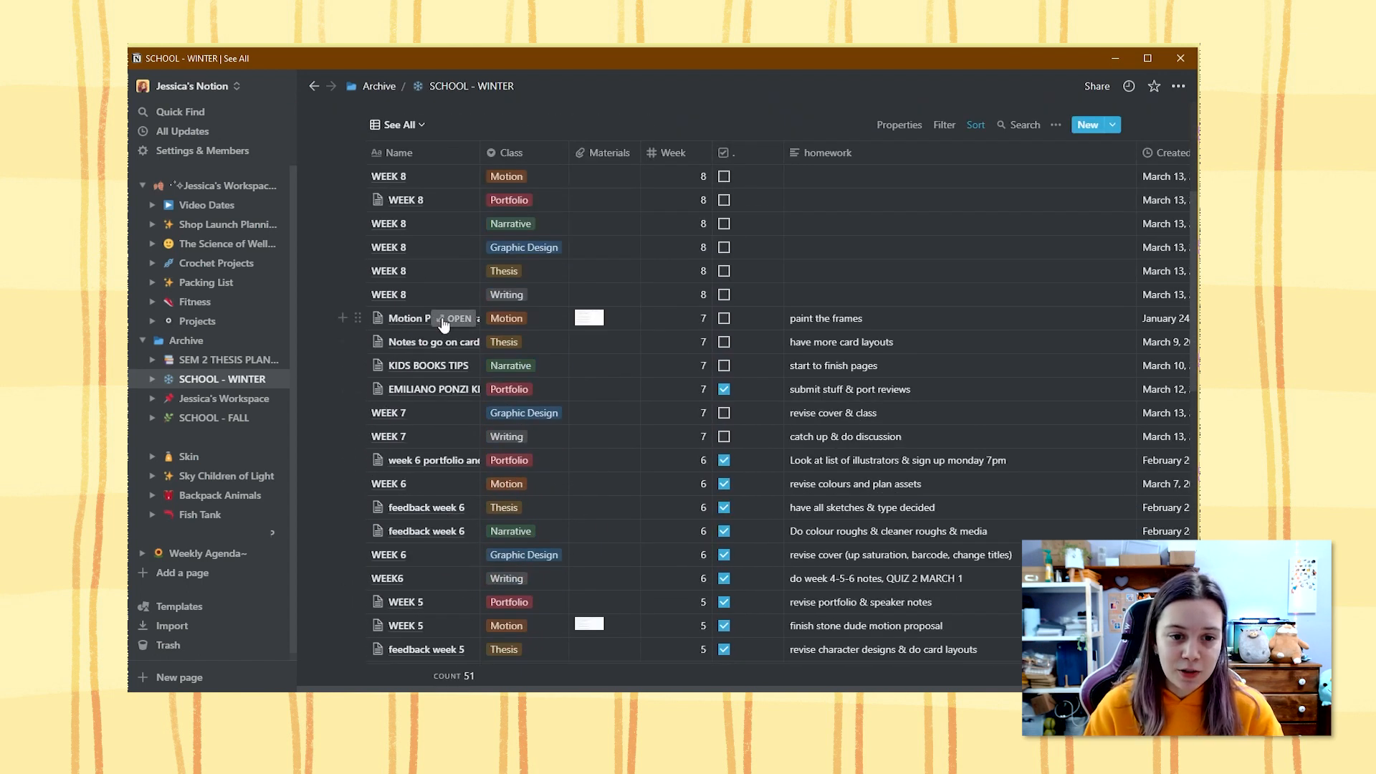
pyautogui.click(442, 320)
pyautogui.click(1046, 363)
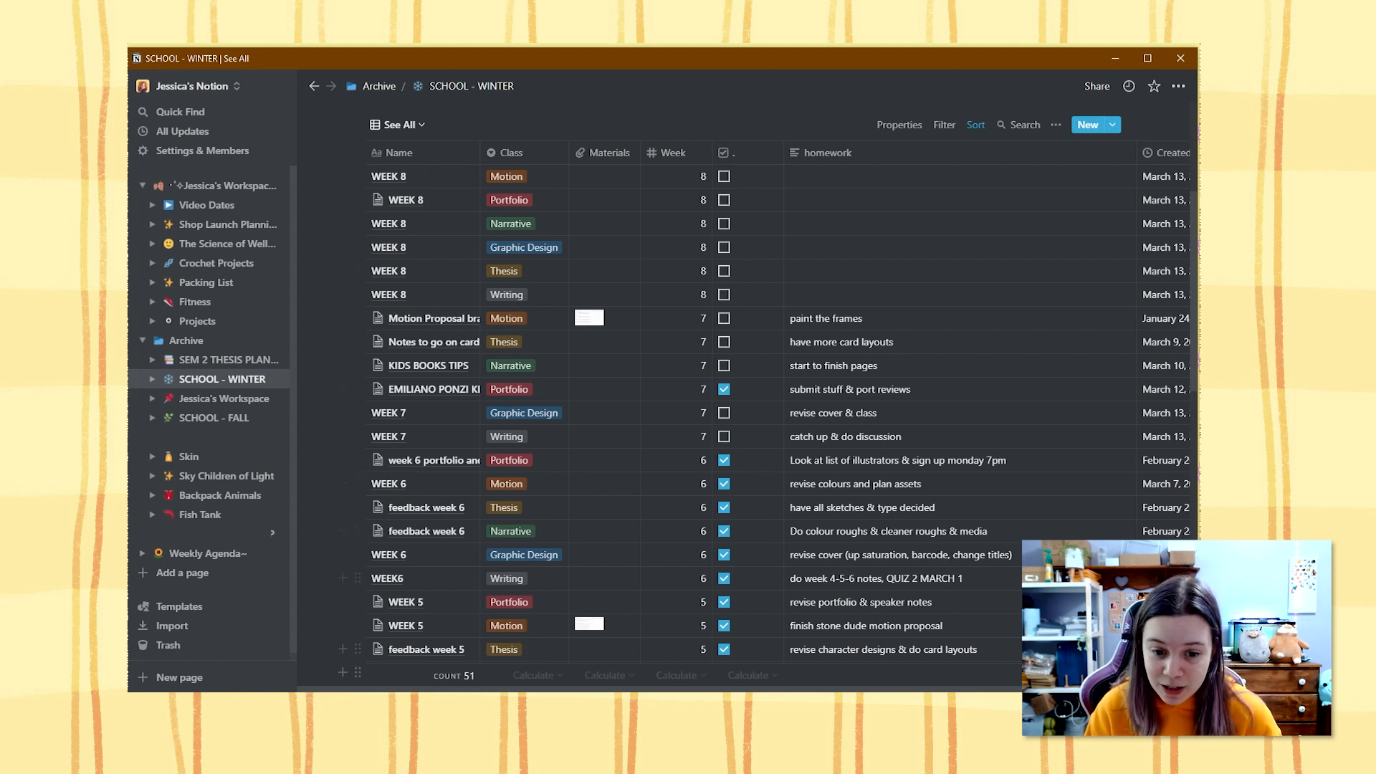
pyautogui.scroll(-8, 777, 262)
pyautogui.scroll(3, 776, 265)
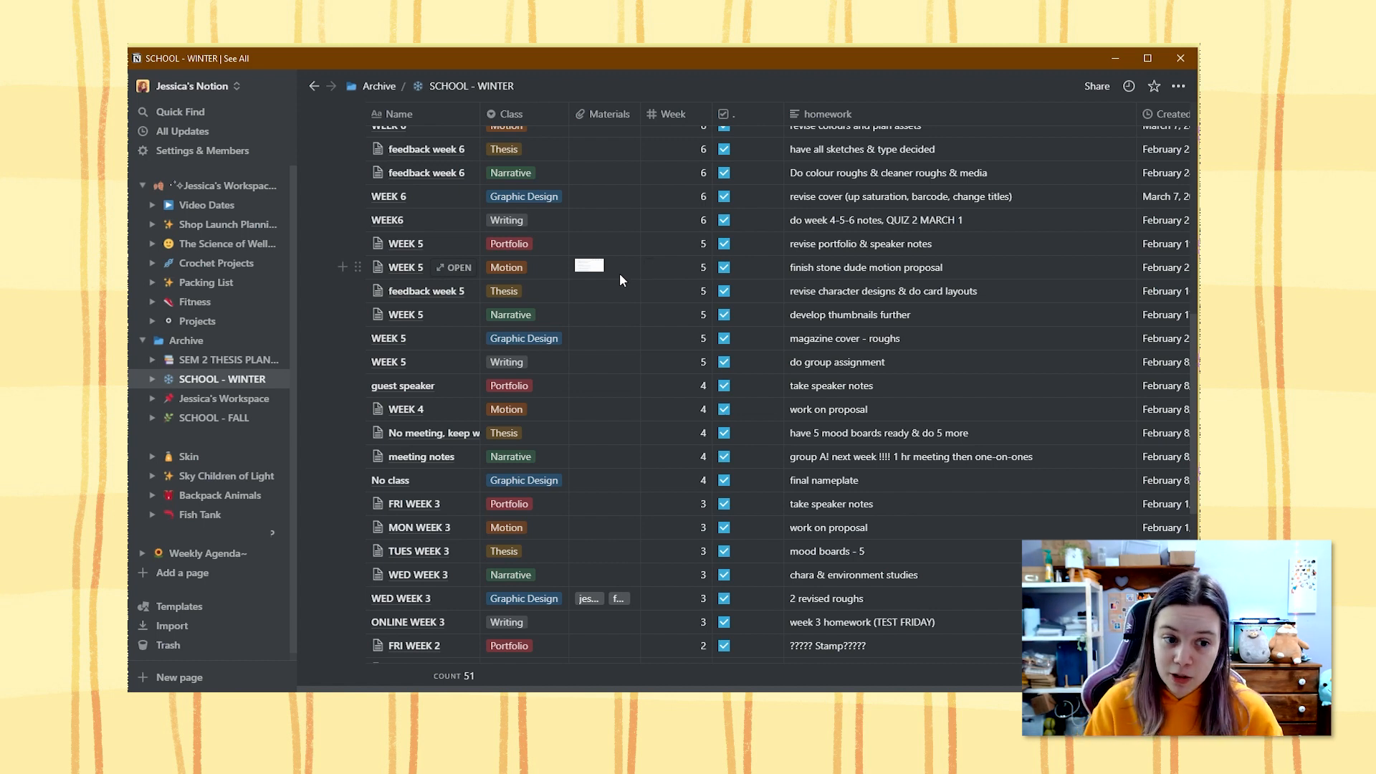
# - Look through the older workspace page stored in the Archive and return to the current main workspace page
pyautogui.click(204, 398)
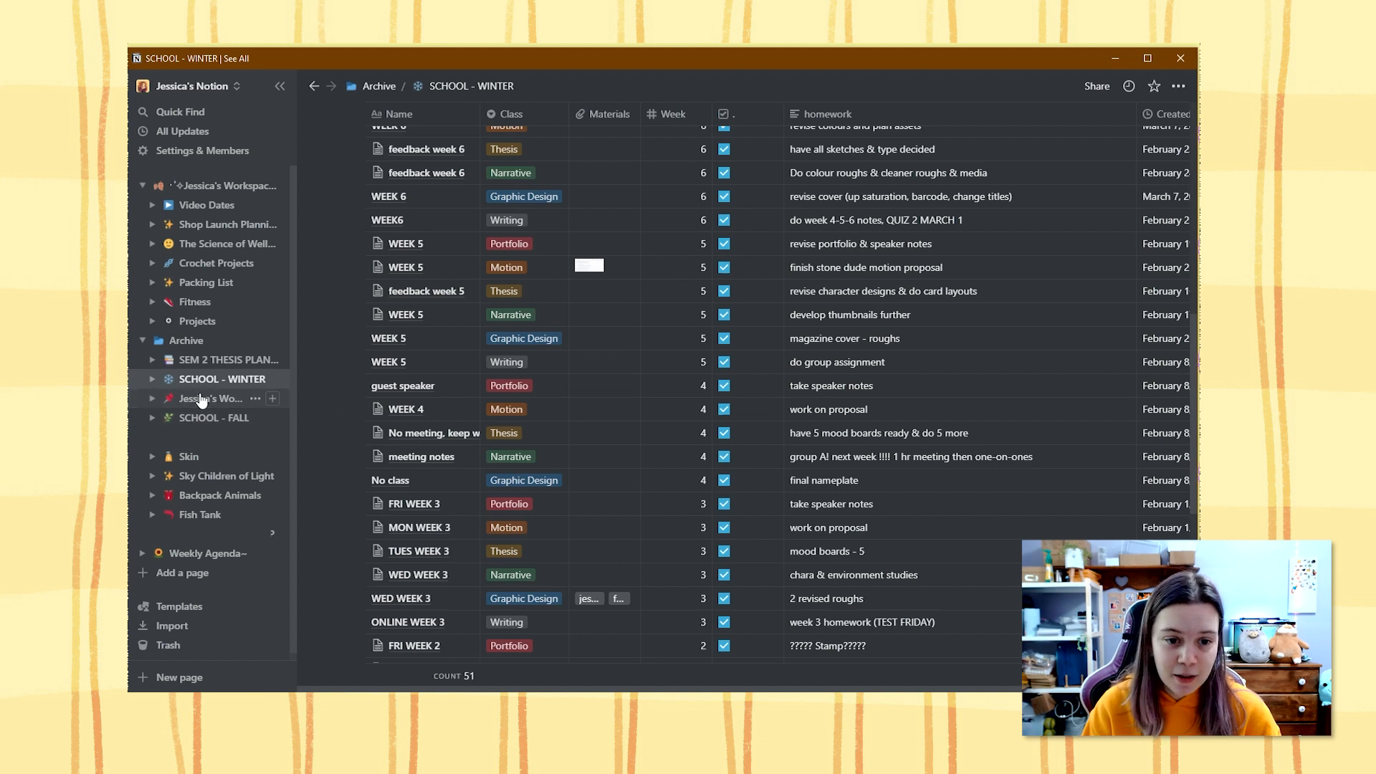
pyautogui.scroll(-3, 629, 352)
pyautogui.scroll(1, 629, 352)
pyautogui.scroll(-3, 628, 352)
pyautogui.scroll(3, 629, 352)
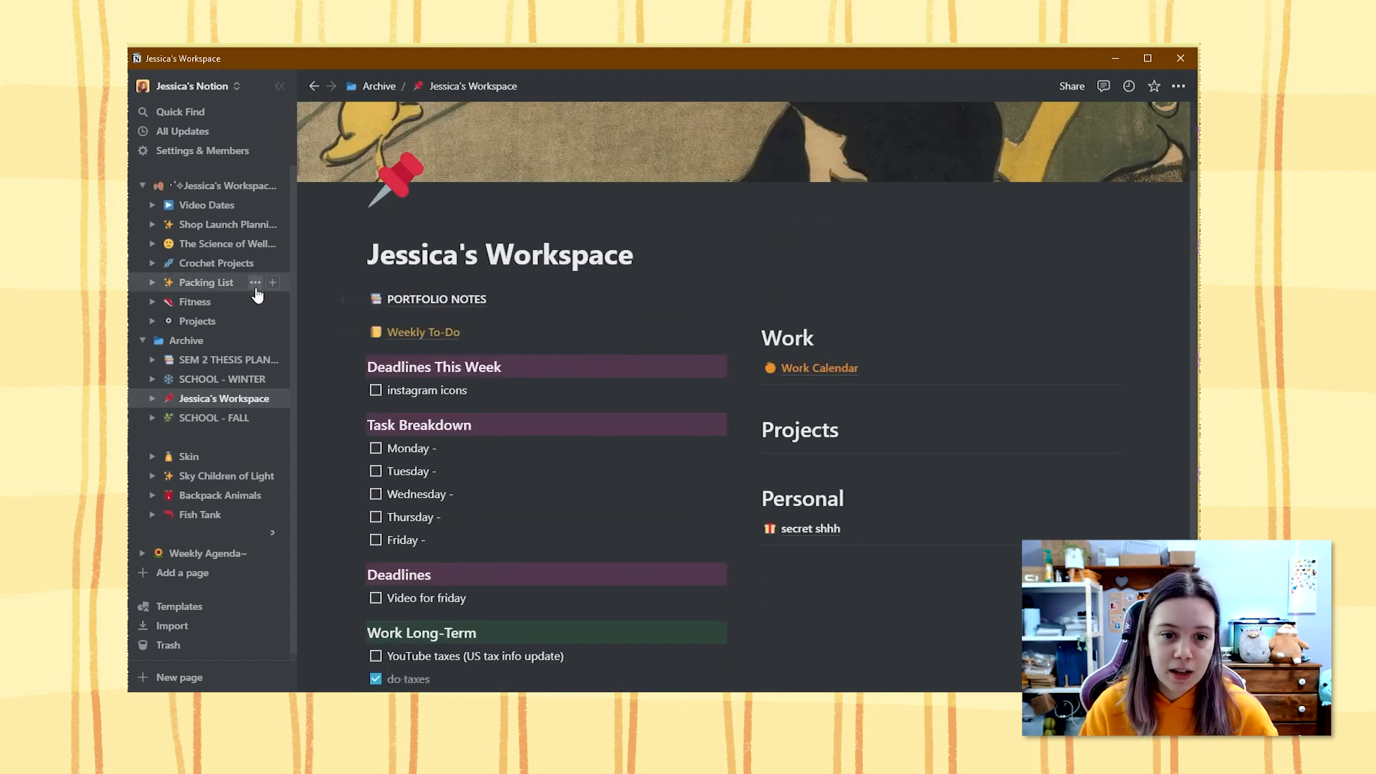
pyautogui.scroll(-2, 344, 337)
pyautogui.click(193, 186)
pyautogui.scroll(-8, 616, 430)
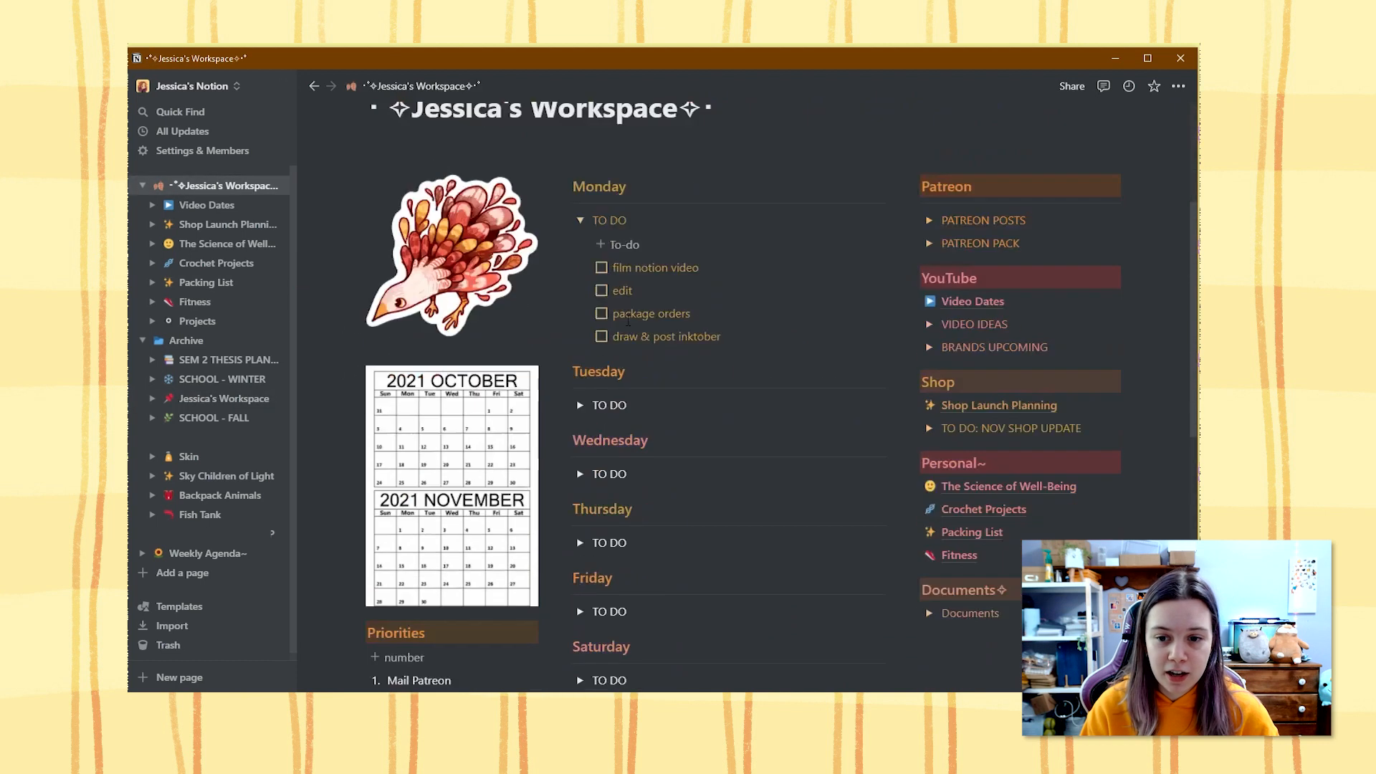
pyautogui.scroll(7, 637, 459)
pyautogui.scroll(-1, 637, 462)
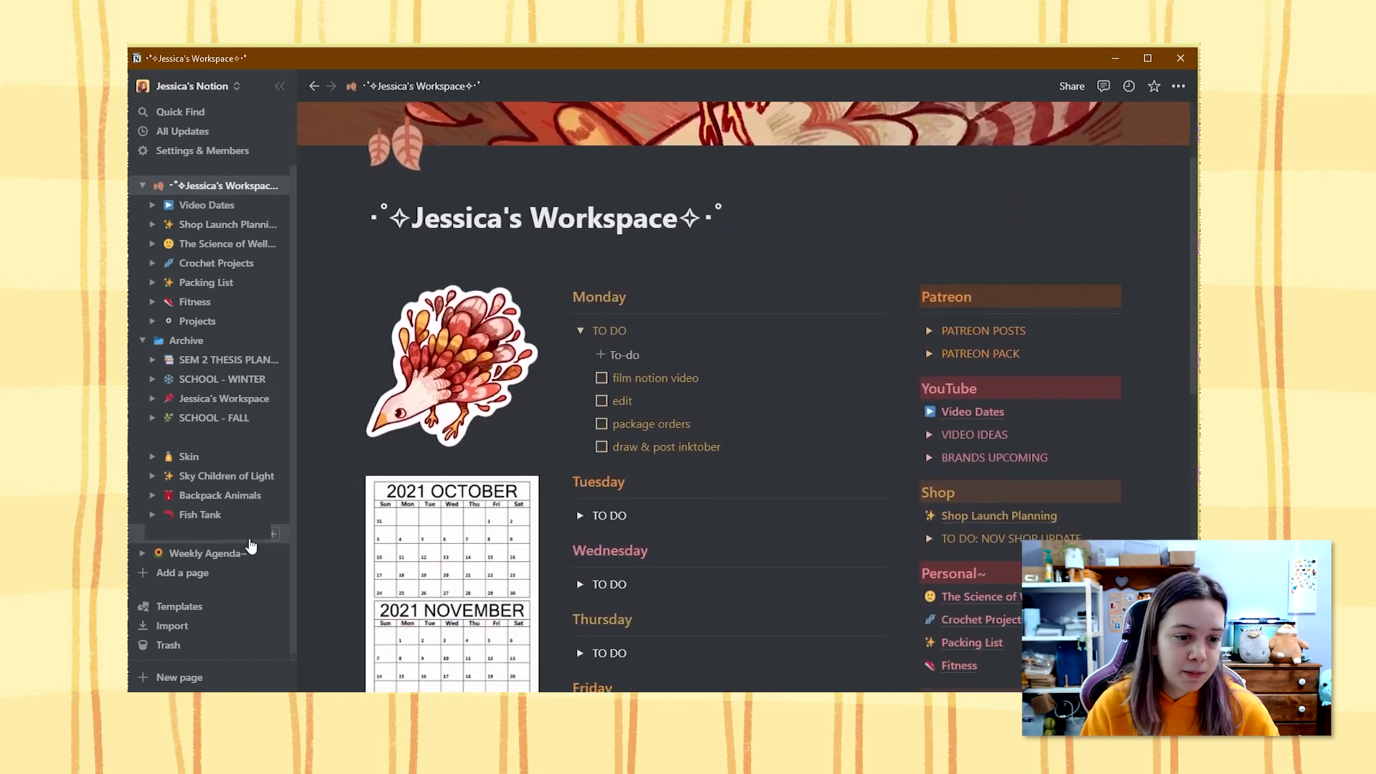
# - View the archived Fish Tank page and look down the Backpack Animals board
pyautogui.click(270, 515)
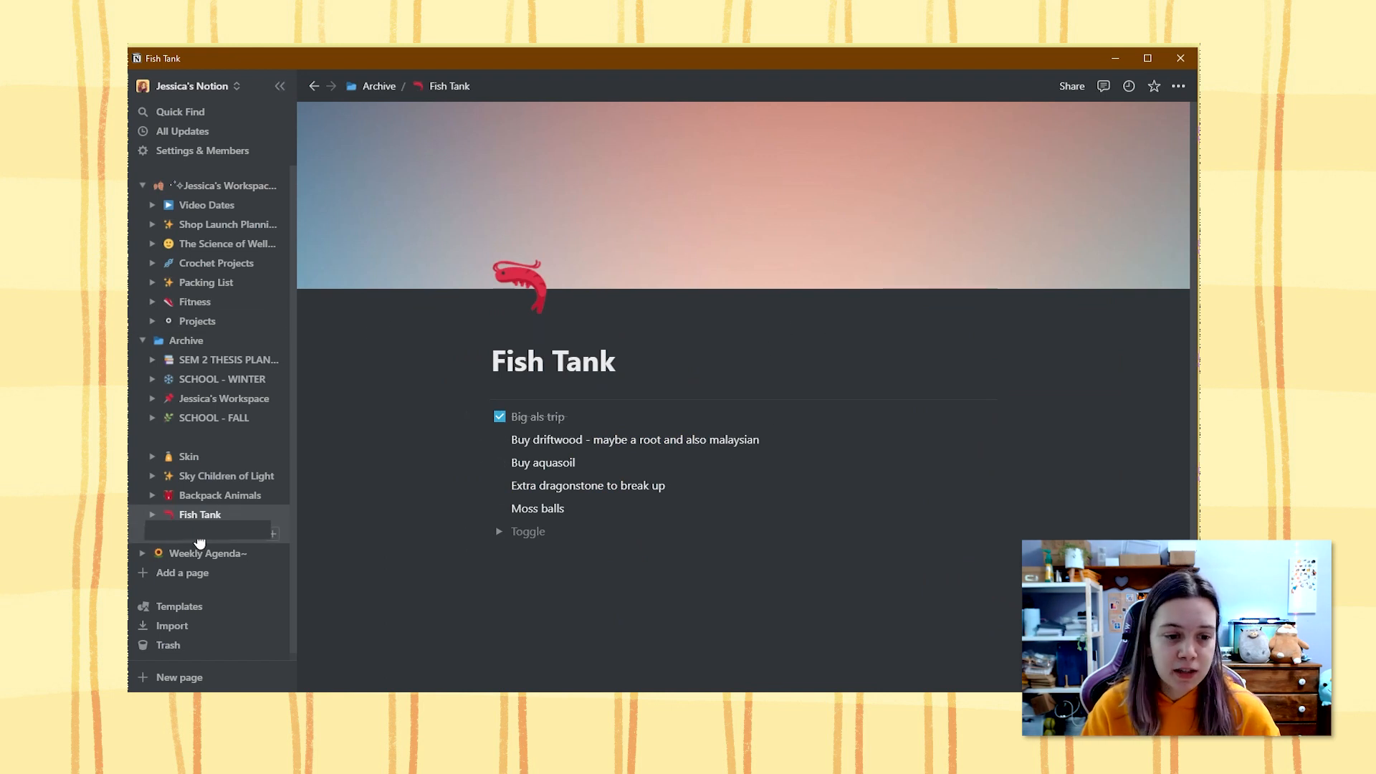
pyautogui.click(215, 495)
pyautogui.scroll(-7, 828, 423)
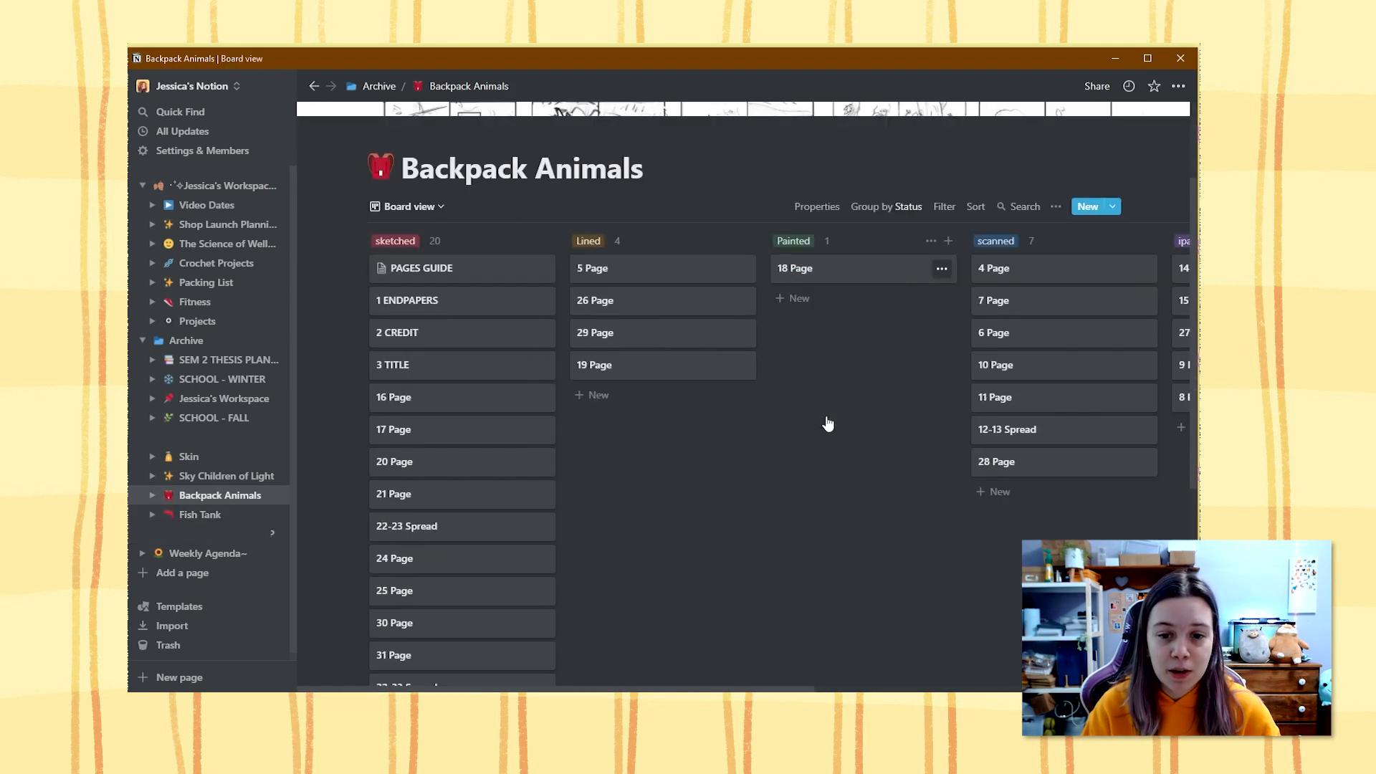
pyautogui.scroll(3, 449, 387)
pyautogui.scroll(5, 446, 387)
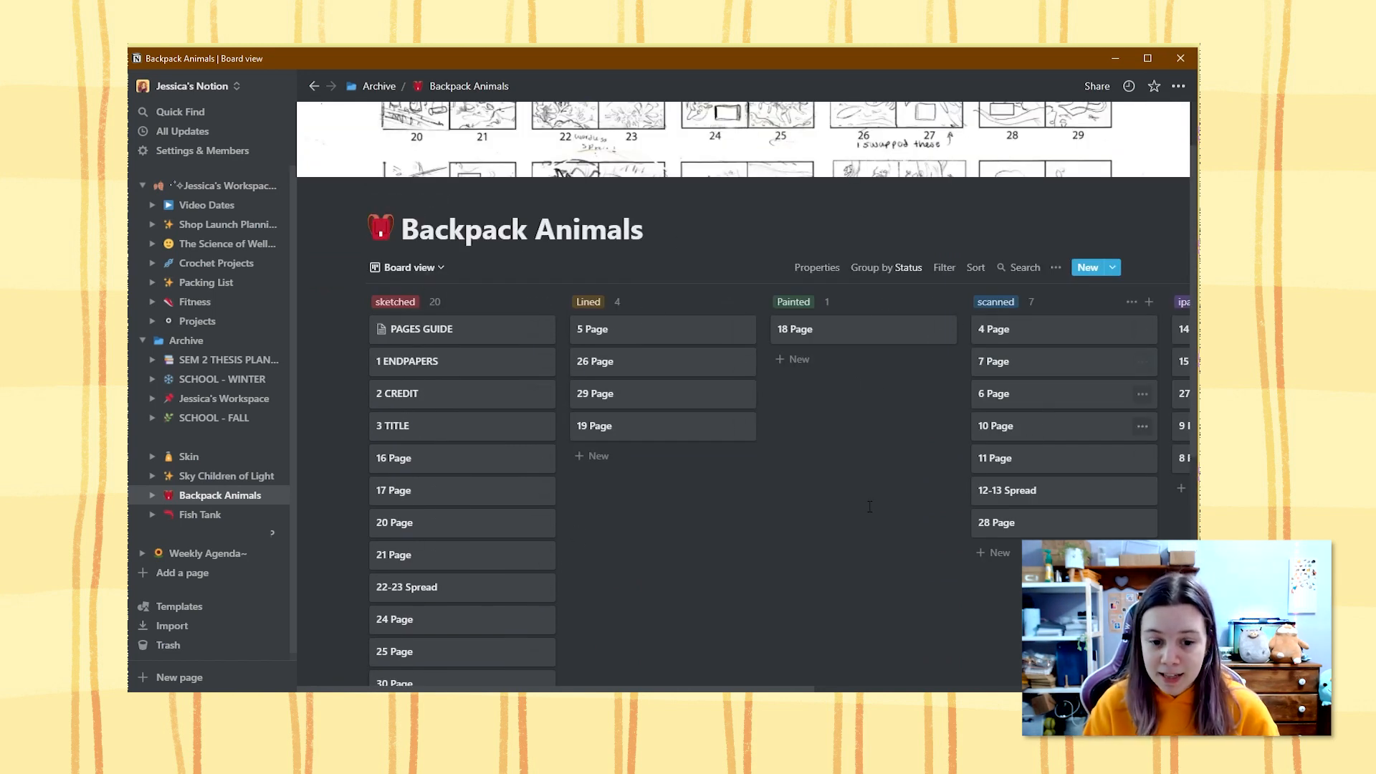
# - Look at the Backpack Animals board's columns through indesign and return to the main workspace page
pyautogui.moveTo(552, 688)
pyautogui.mouseDown()
pyautogui.moveTo(730, 689)
pyautogui.moveTo(615, 689)
pyautogui.moveTo(706, 689)
pyautogui.mouseUp()
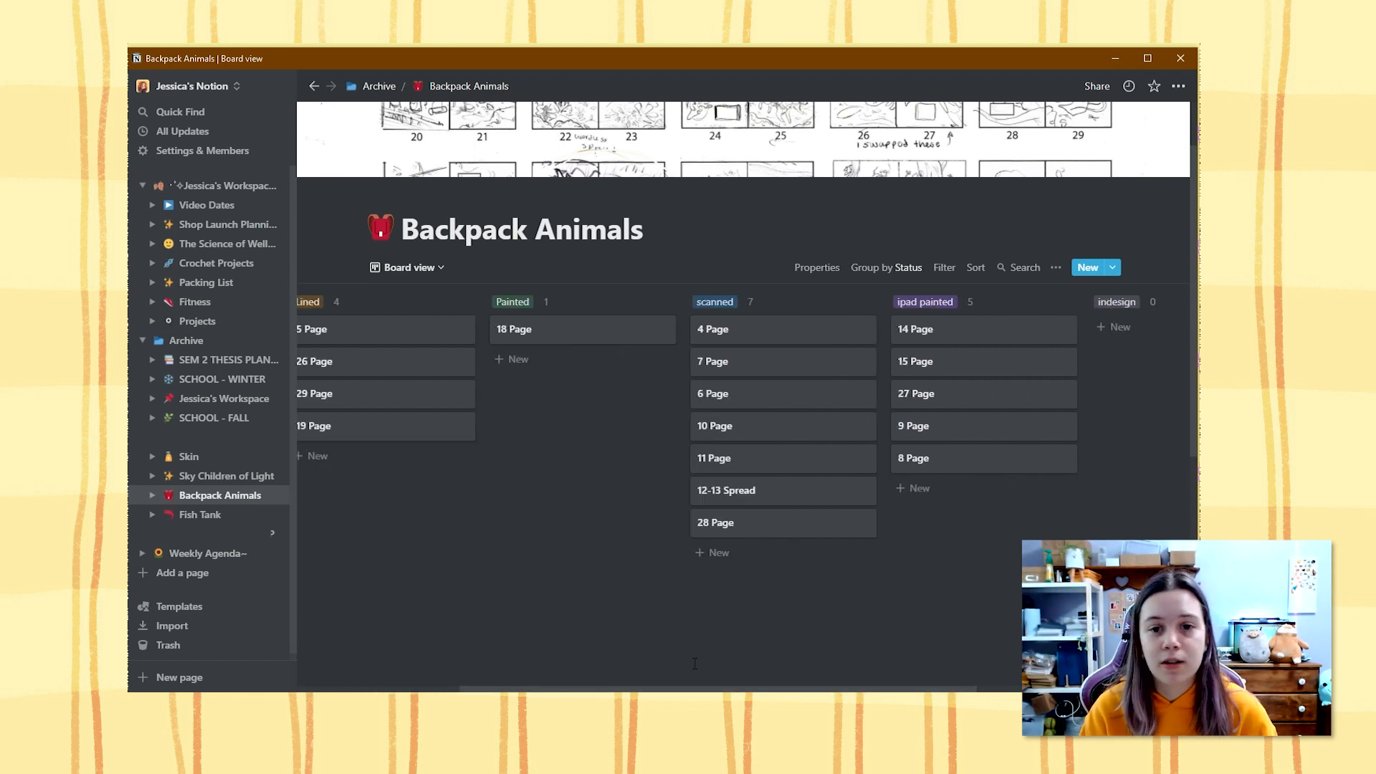
pyautogui.scroll(1, 500, 562)
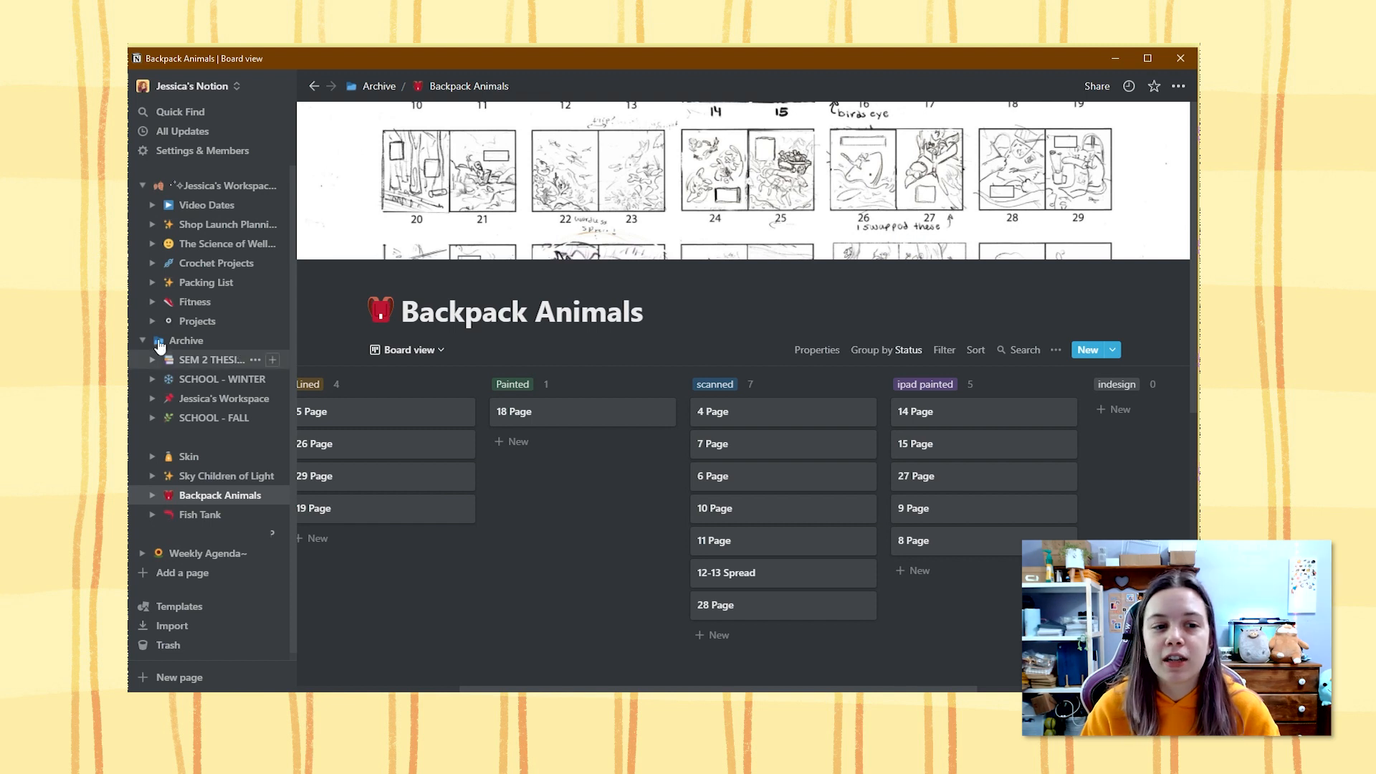
pyautogui.click(215, 187)
pyautogui.scroll(-2, 611, 393)
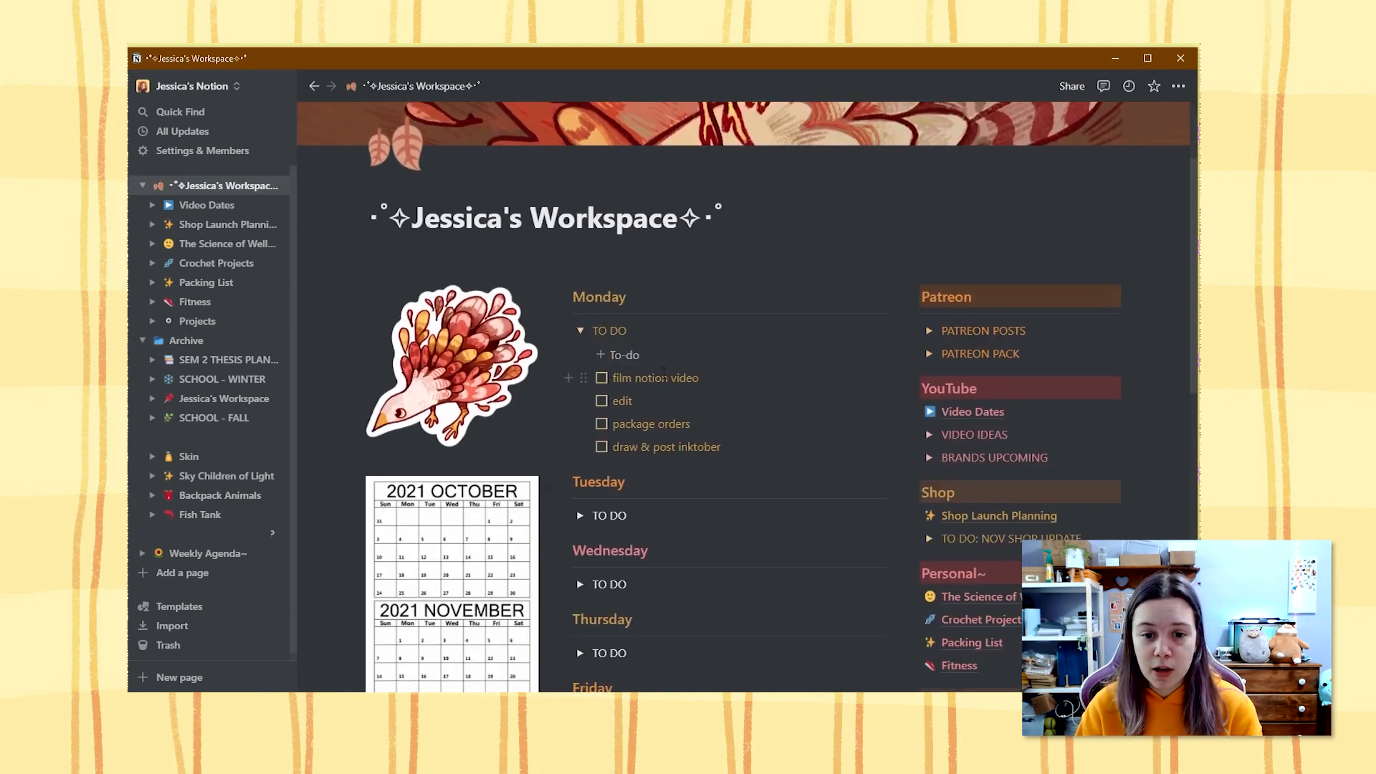